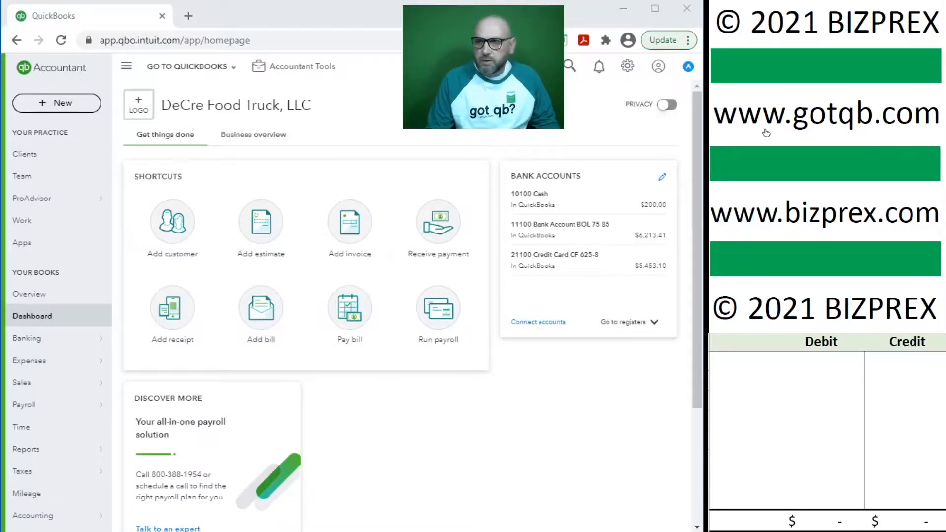
Step: Start a blank vendor bill from the dashboard's Add bill shortcut
{"action": "scroll", "coordinate": [771, 125], "scroll_direction": "down", "scroll_amount": 5}
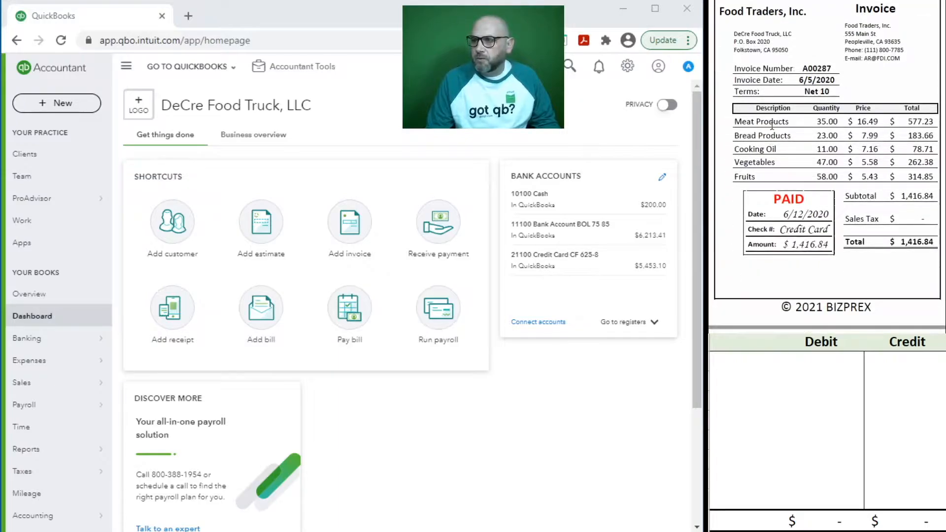
{"action": "left_click", "coordinate": [261, 321]}
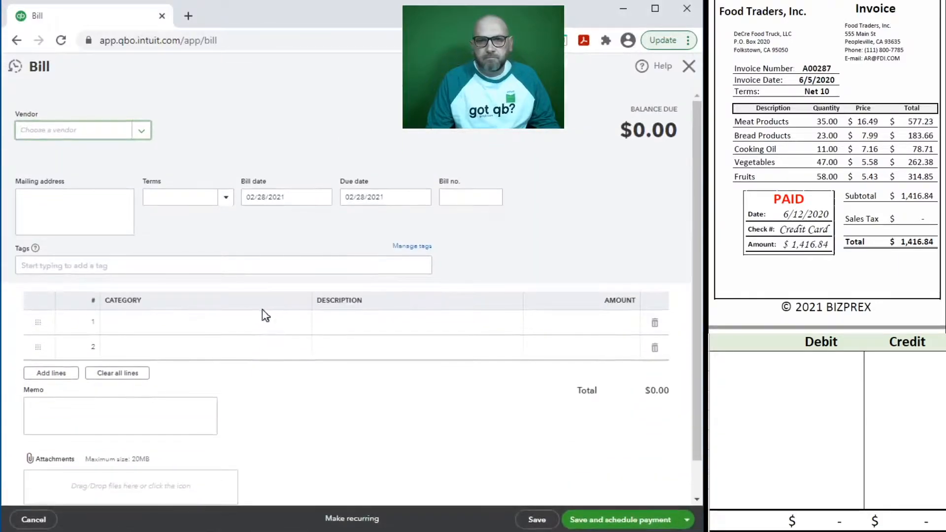
Step: Choose Food Traders, Inc as the vendor and prefill from its last bill
{"action": "type", "text": "food"}
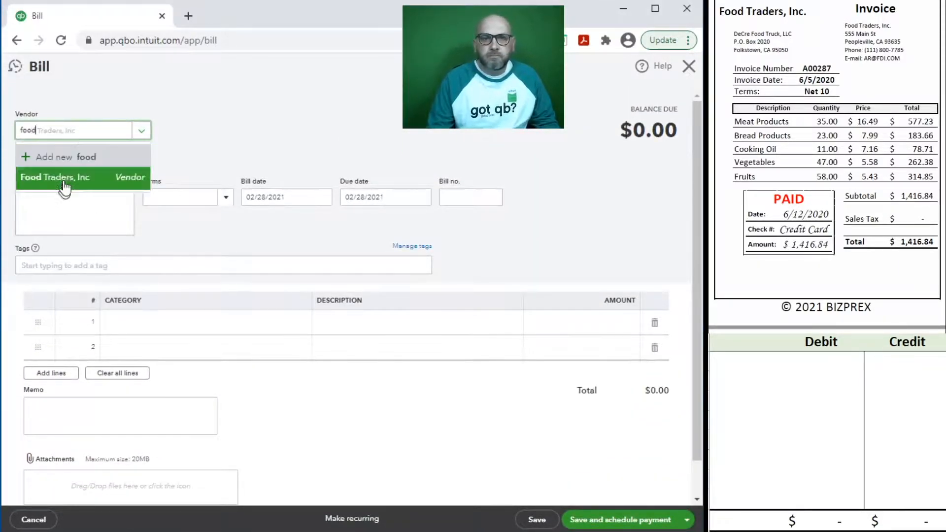
{"action": "left_click", "coordinate": [65, 186]}
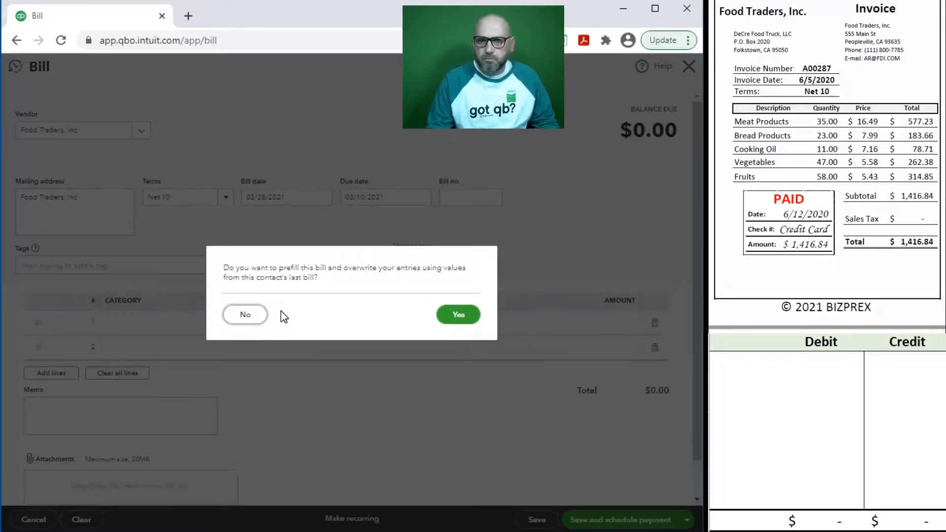
{"action": "left_click", "coordinate": [452, 314]}
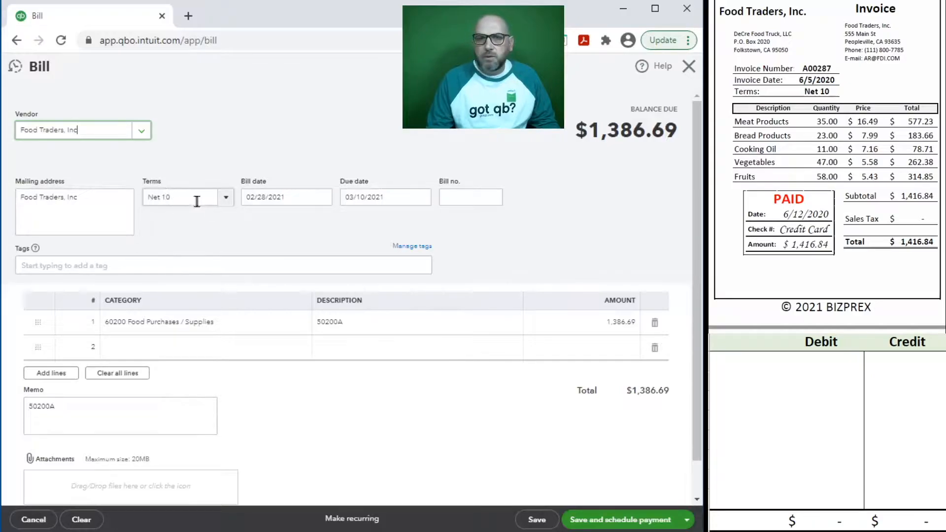
Step: Set the bill date to 06/05/2020 and bill number to A00287
{"action": "left_click", "coordinate": [295, 197]}
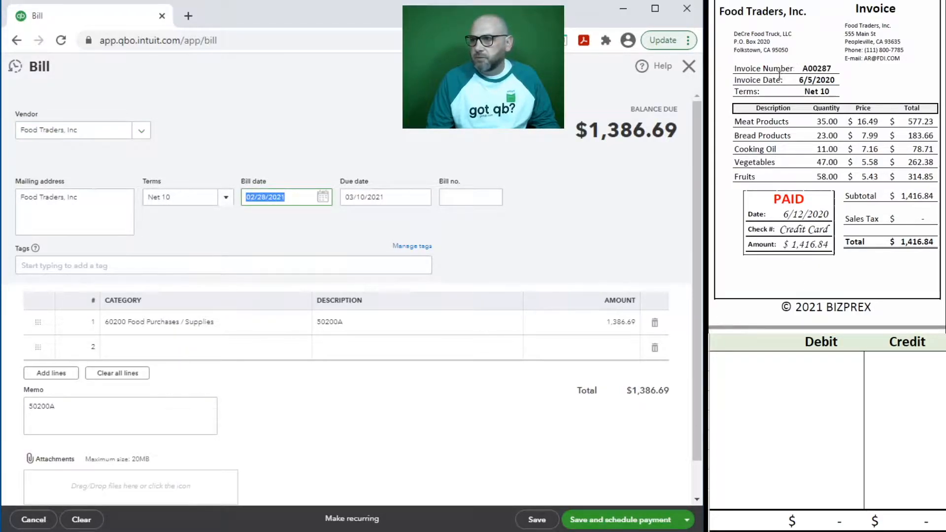
{"action": "type", "text": "6/05/2020"}
{"action": "key", "text": "Tab"}
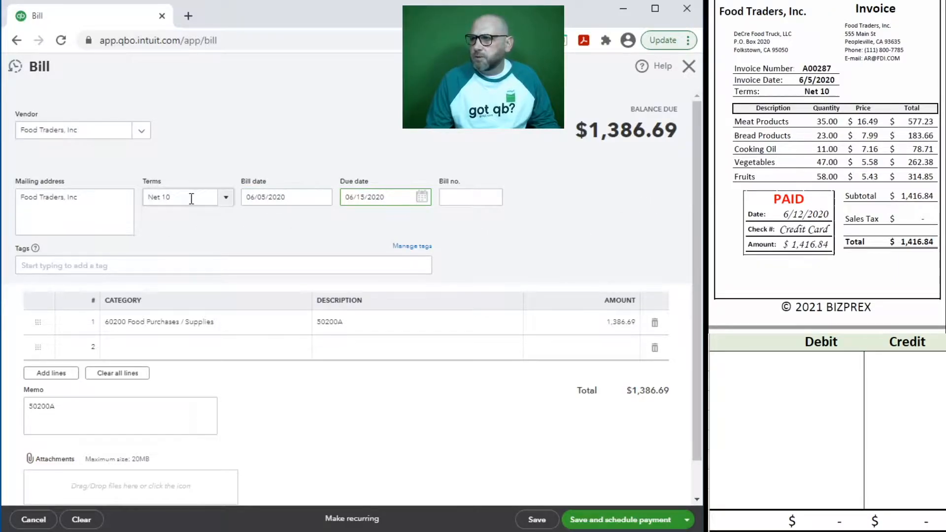
{"action": "left_click", "coordinate": [453, 197]}
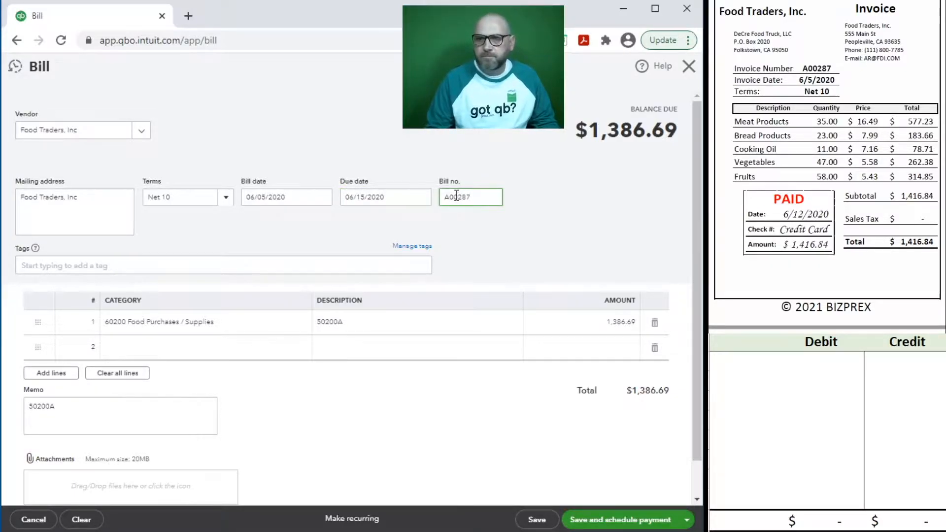
{"action": "key", "text": "Tab"}
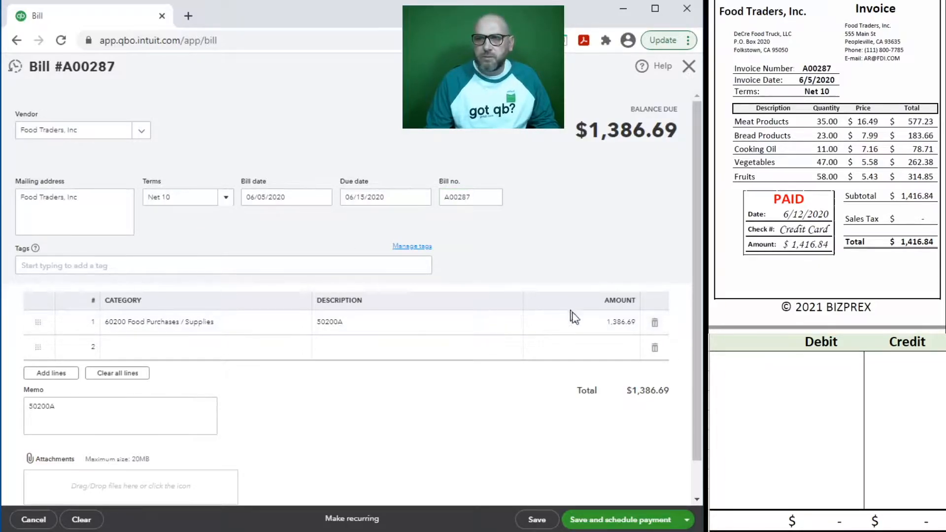
Step: Enter 1,416.84 on the food-purchases line and paste A00287 into its description and the memo
{"action": "left_click", "coordinate": [594, 333]}
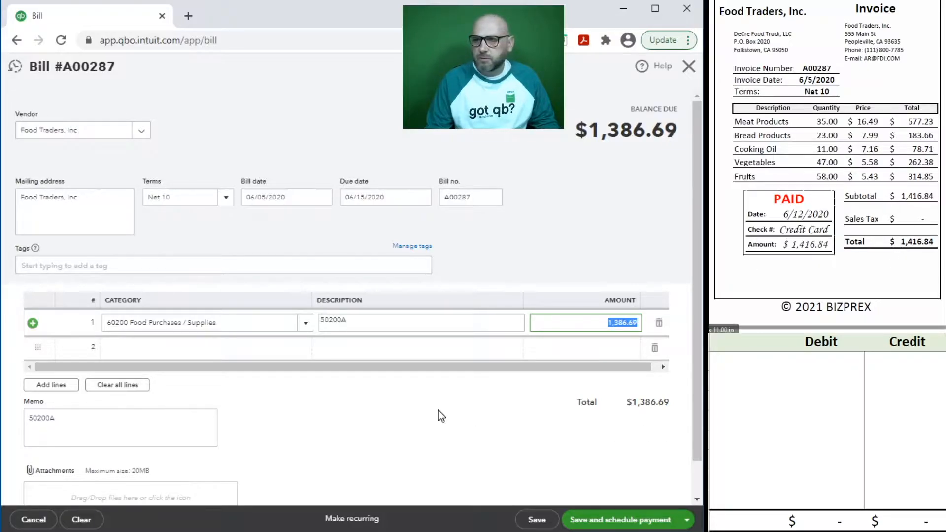
{"action": "type", "text": "1,416.84"}
{"action": "left_click", "coordinate": [359, 323]}
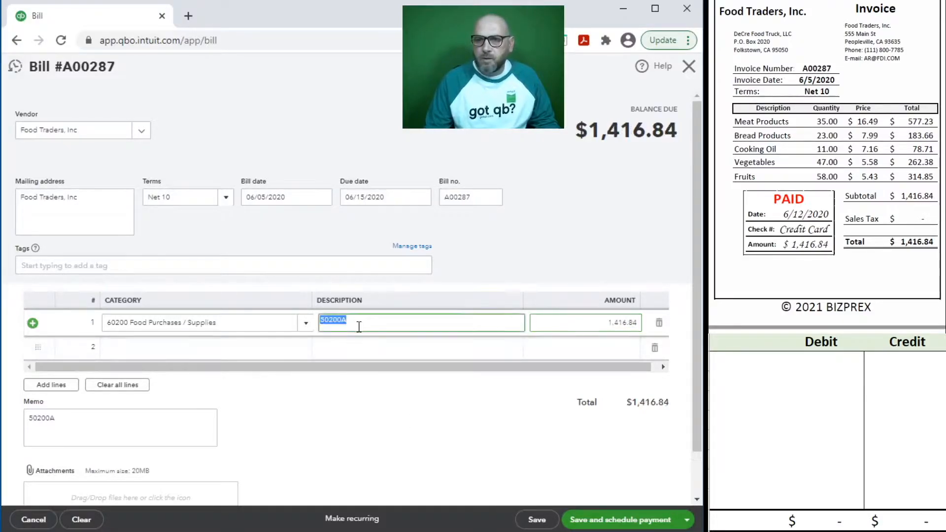
{"action": "left_click", "coordinate": [480, 196]}
{"action": "key", "text": "ctrl+c"}
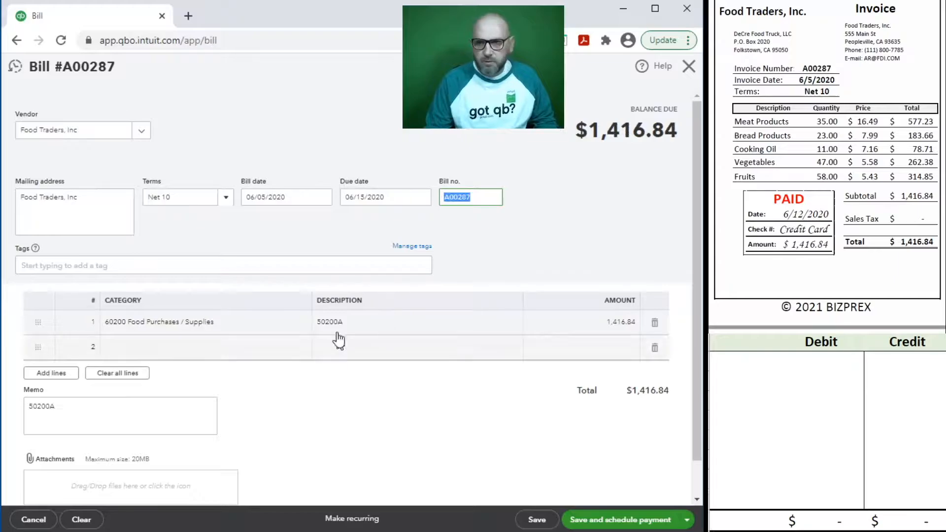
{"action": "left_click", "coordinate": [340, 330]}
{"action": "key", "text": "ctrl+v"}
{"action": "left_click", "coordinate": [96, 431]}
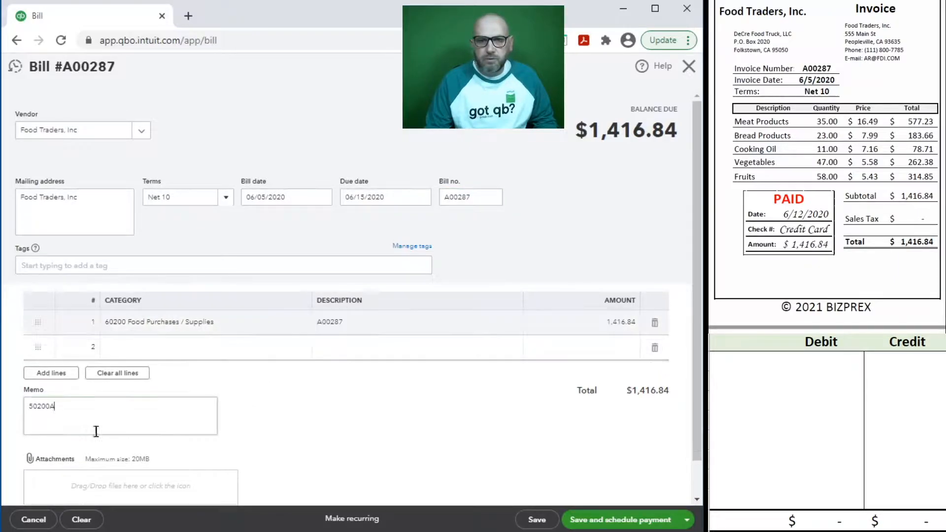
{"action": "left_click_drag", "start_coordinate": [96, 432], "coordinate": [8, 408]}
{"action": "key", "text": "ctrl+v"}
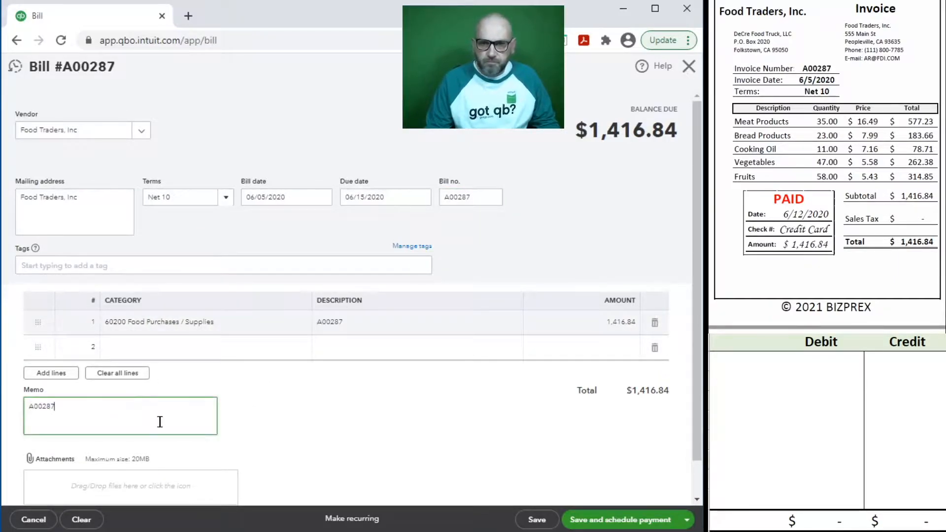
Step: Select the first entry row's account cell in the Excel journal sheet
{"action": "left_click", "coordinate": [799, 415]}
{"action": "left_click", "coordinate": [782, 377]}
{"action": "left_click", "coordinate": [746, 362]}
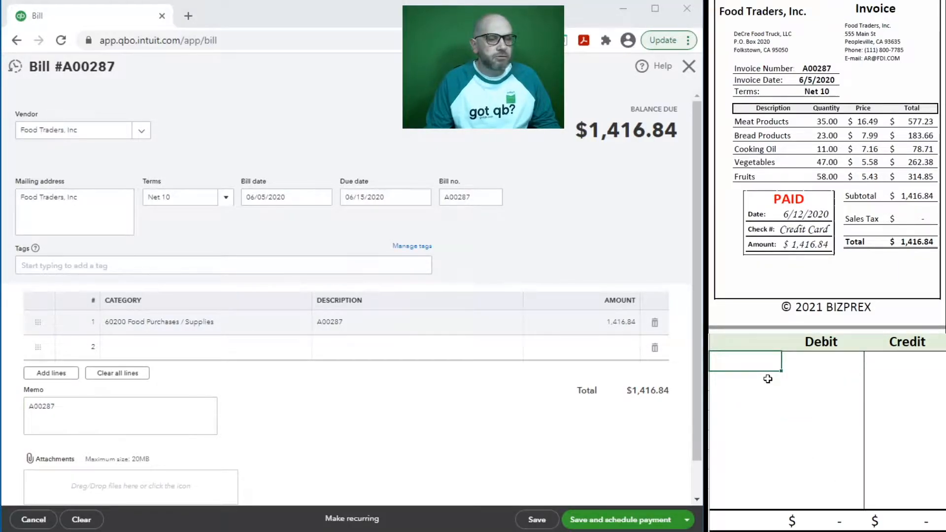
Step: Debit account 60200 for 1,416.84 in the journal sheet
{"action": "type", "text": "602"}
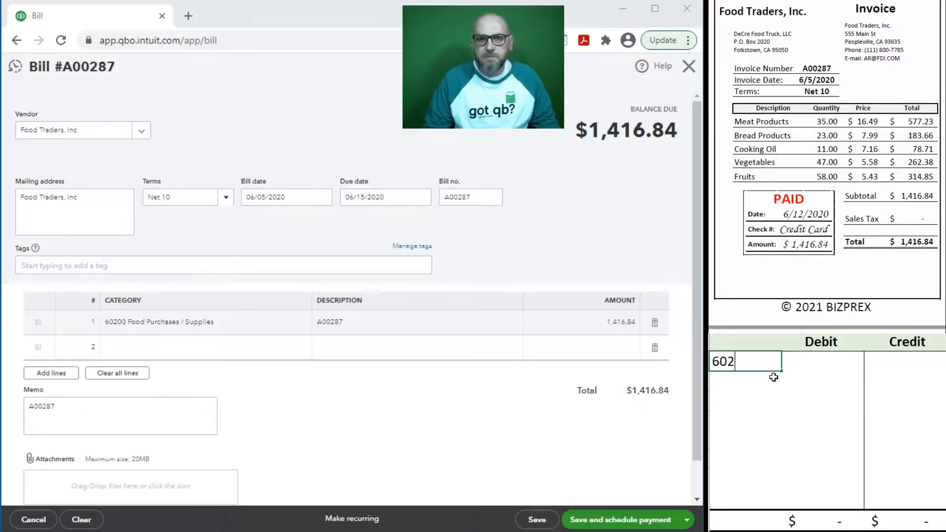
{"action": "type", "text": "00"}
{"action": "key", "text": "Tab"}
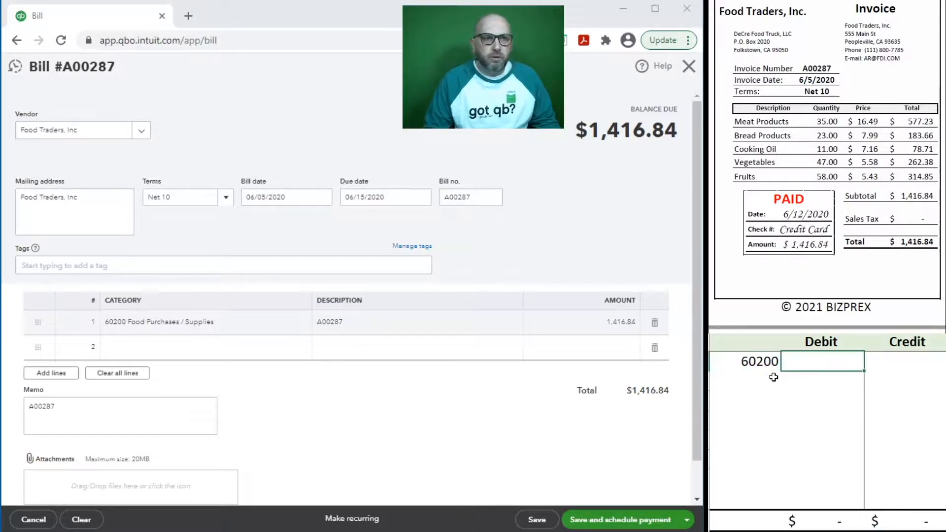
{"action": "type", "text": "1"}
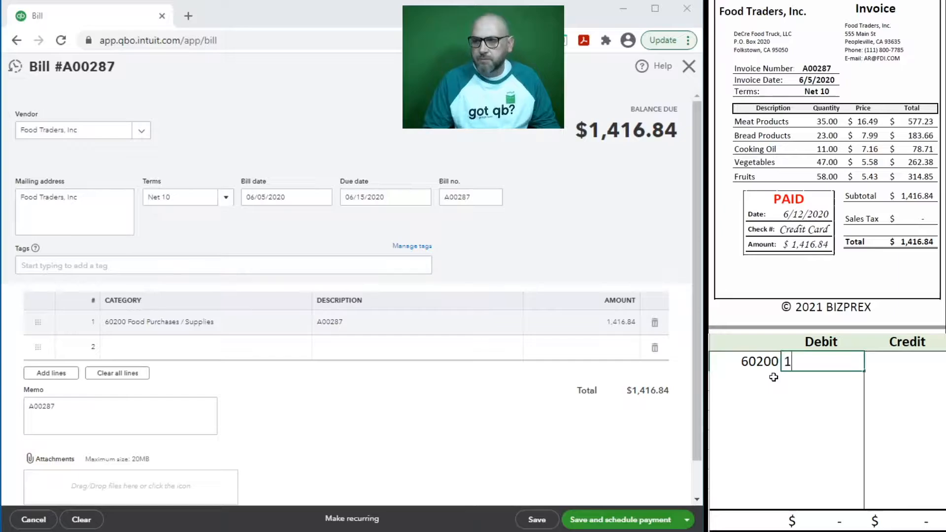
{"action": "type", "text": ",416.84"}
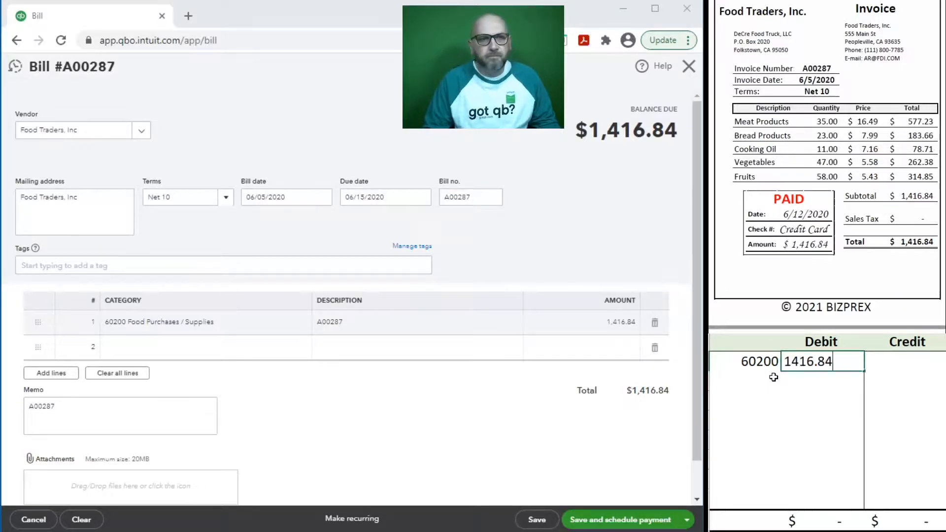
{"action": "key", "text": "Return"}
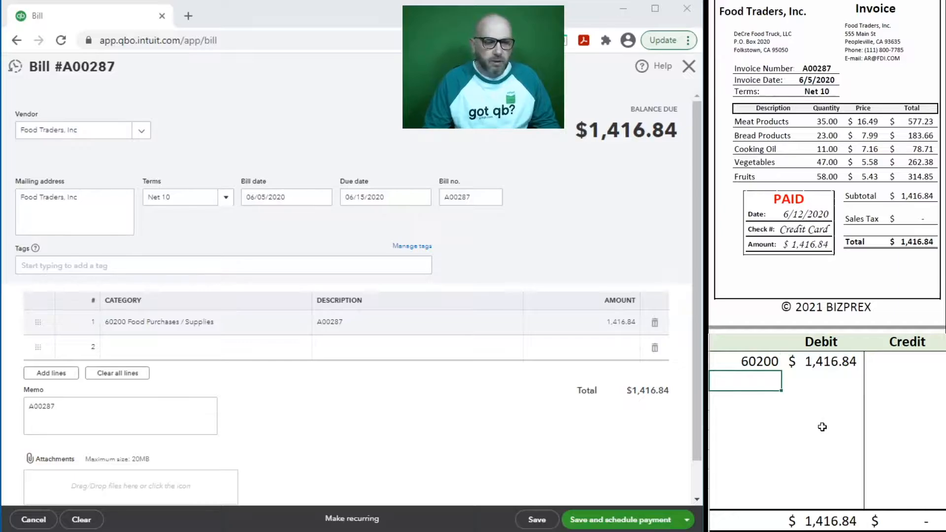
Step: Credit account 20100 for 1,416.84 on the next row
{"action": "type", "text": "20"}
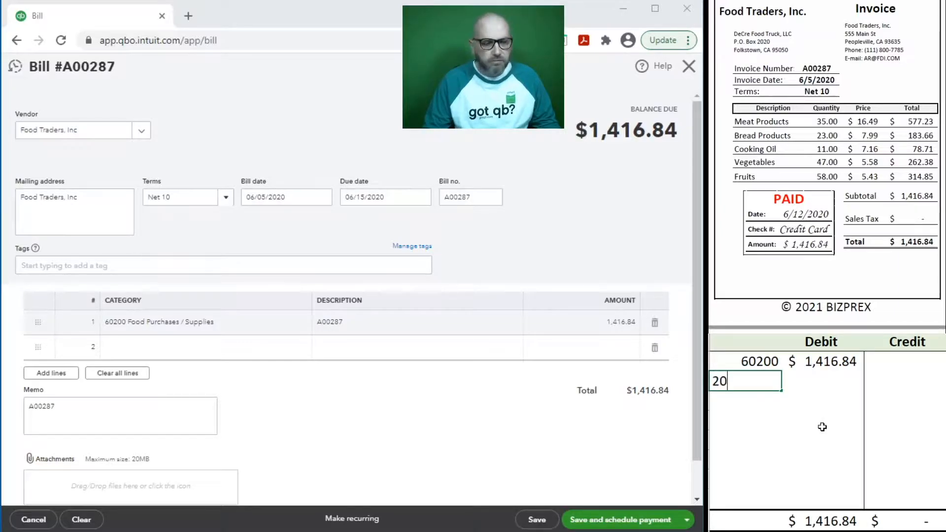
{"action": "type", "text": "100"}
{"action": "key", "text": "Tab"}
{"action": "key", "text": "Tab"}
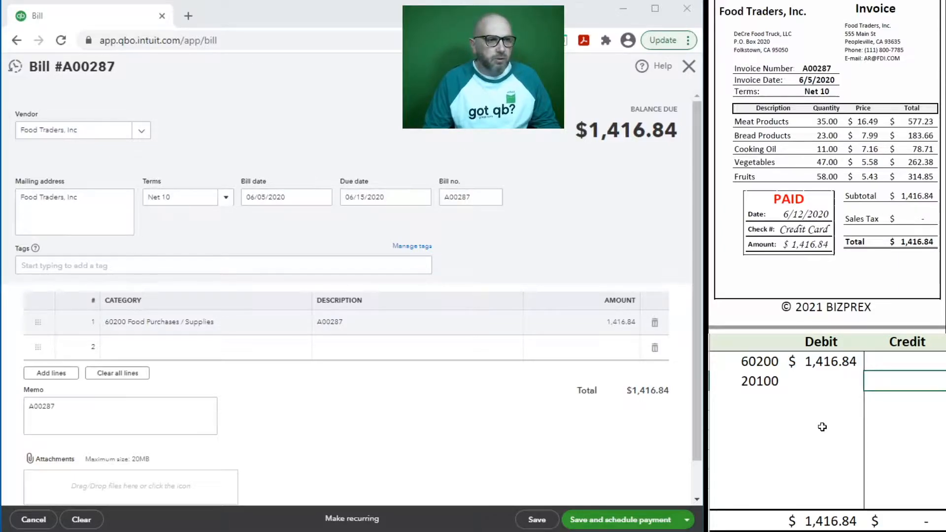
{"action": "type", "text": "1,416.8"}
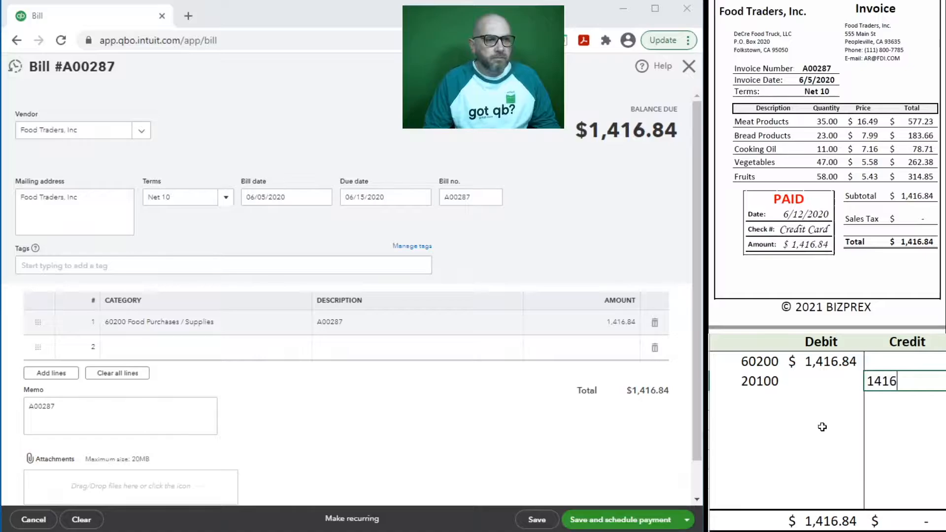
{"action": "type", "text": "4"}
{"action": "key", "text": "Return"}
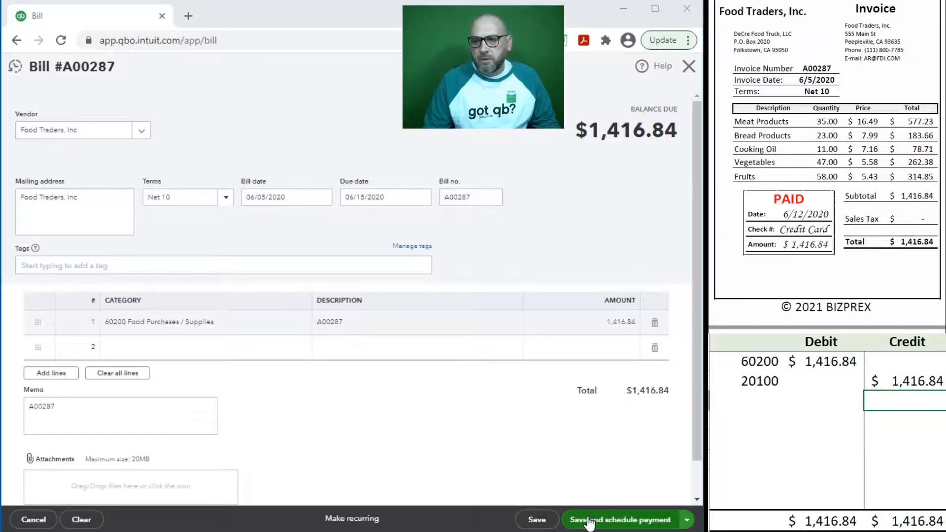
Step: Save bill A00287 and start a bill payment from 21100 Credit Card CF 625-8
{"action": "left_click", "coordinate": [537, 520]}
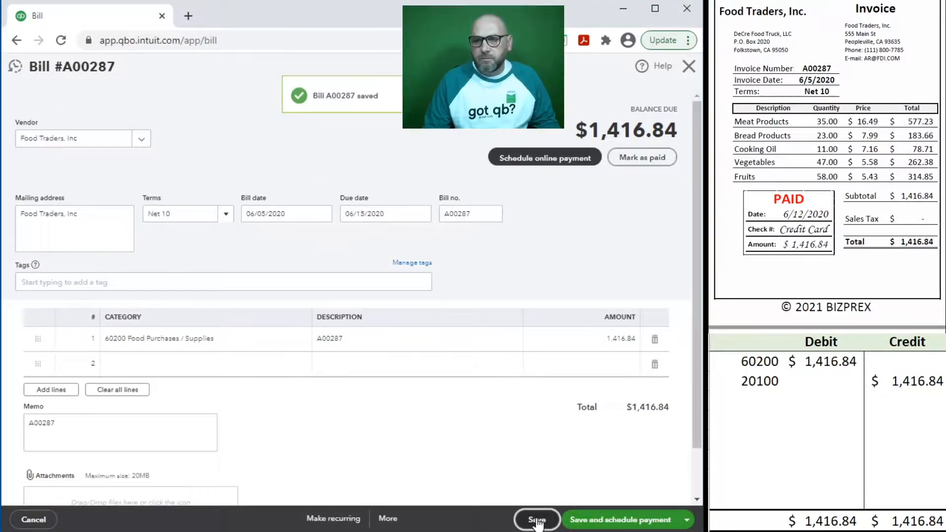
{"action": "left_click", "coordinate": [689, 69]}
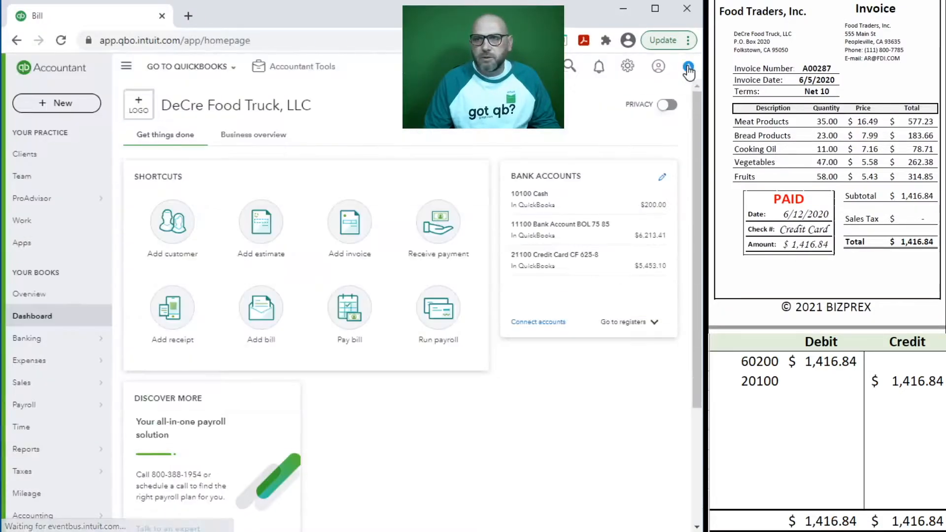
{"action": "left_click", "coordinate": [348, 315]}
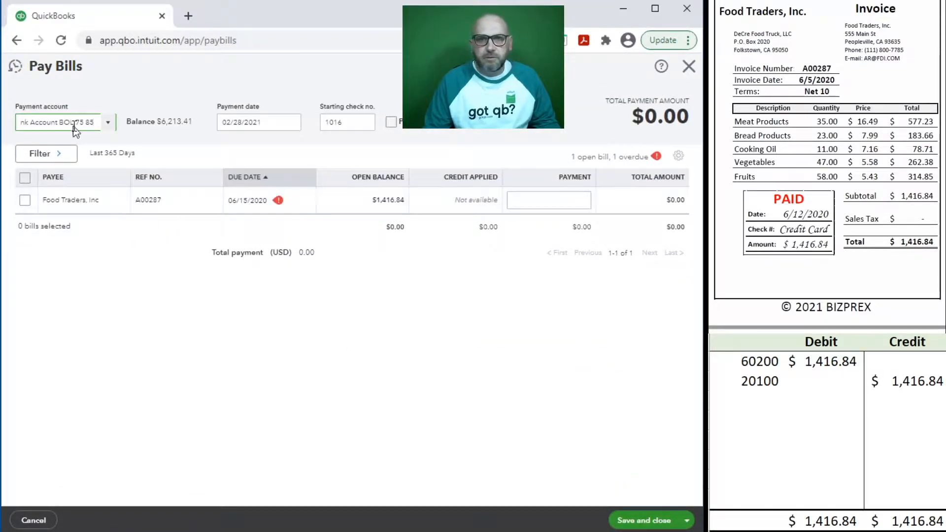
{"action": "left_click", "coordinate": [109, 127]}
{"action": "left_click", "coordinate": [91, 204]}
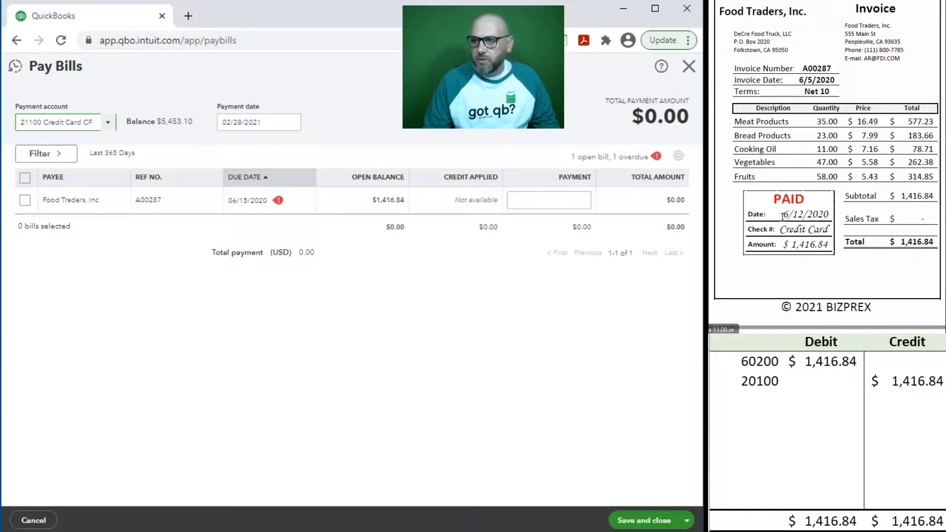
Step: Date the payment 06/12/2020 and mark the Food Traders bill for payment
{"action": "left_click", "coordinate": [270, 122]}
{"action": "type", "text": "6/12/2020"}
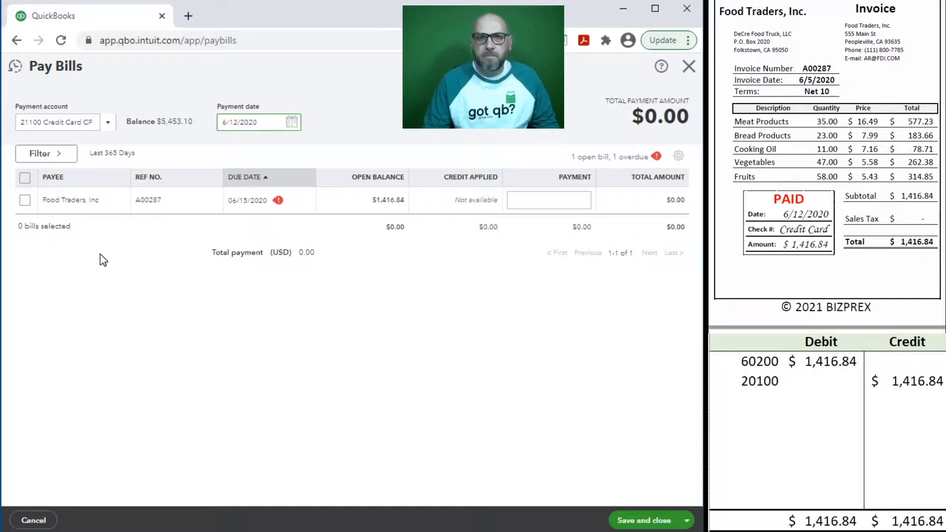
{"action": "key", "text": "Tab"}
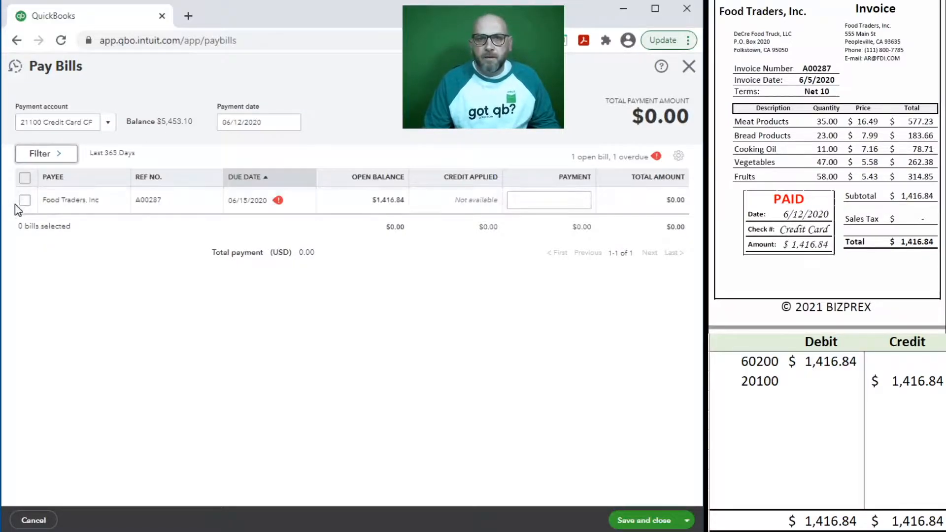
{"action": "left_click", "coordinate": [25, 201]}
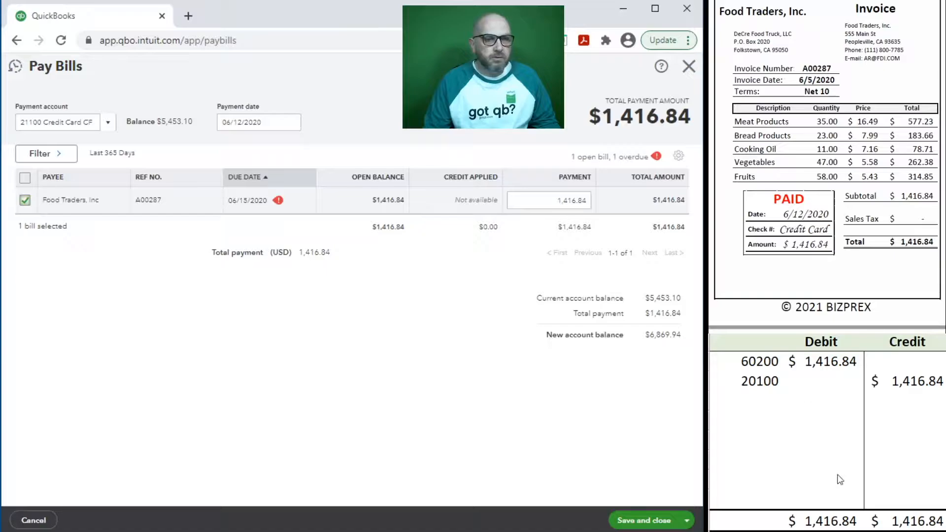
{"action": "left_click", "coordinate": [765, 408]}
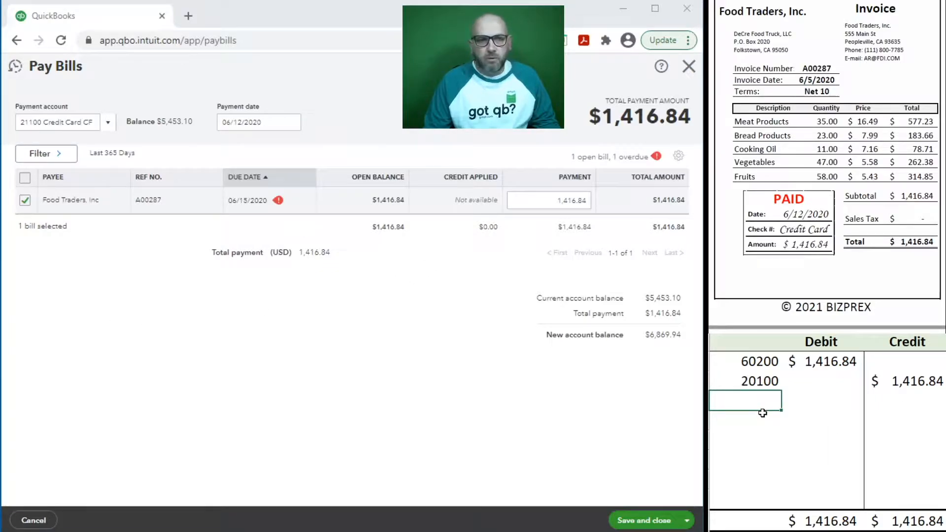
Step: Debit account 20100 for 1,416.84 on a new journal line
{"action": "type", "text": "20100"}
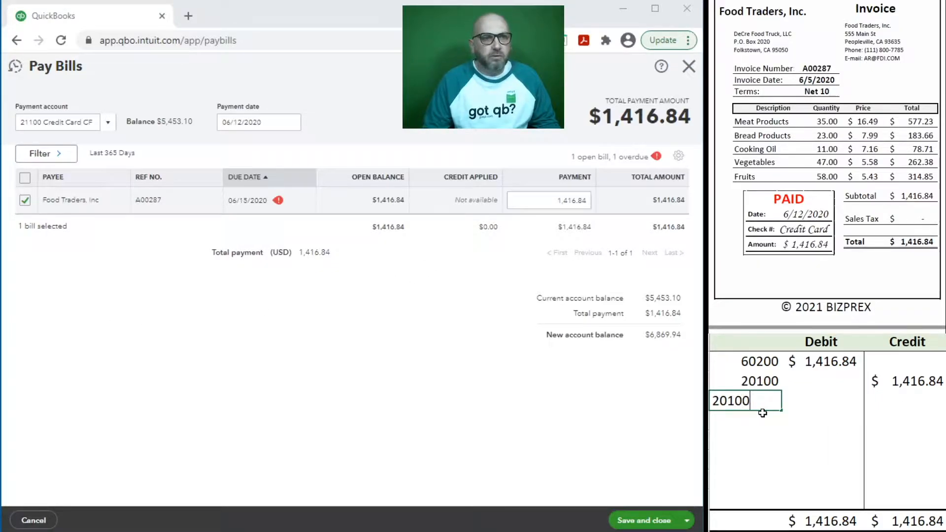
{"action": "key", "text": "Tab"}
{"action": "type", "text": "1"}
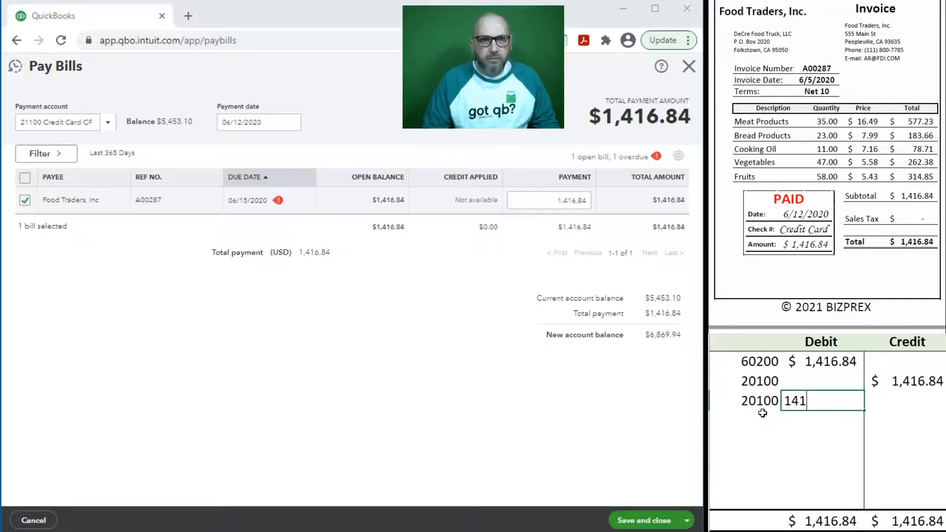
{"action": "type", "text": ",416.84"}
{"action": "key", "text": "Return"}
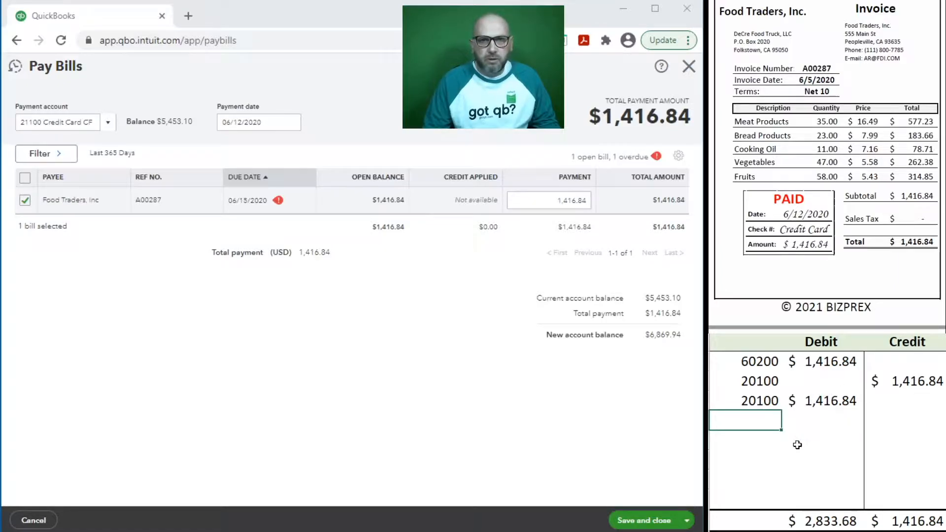
Step: Credit 21100 for 1,416.84 and clear the earlier 60200/20100 rows
{"action": "type", "text": "21100"}
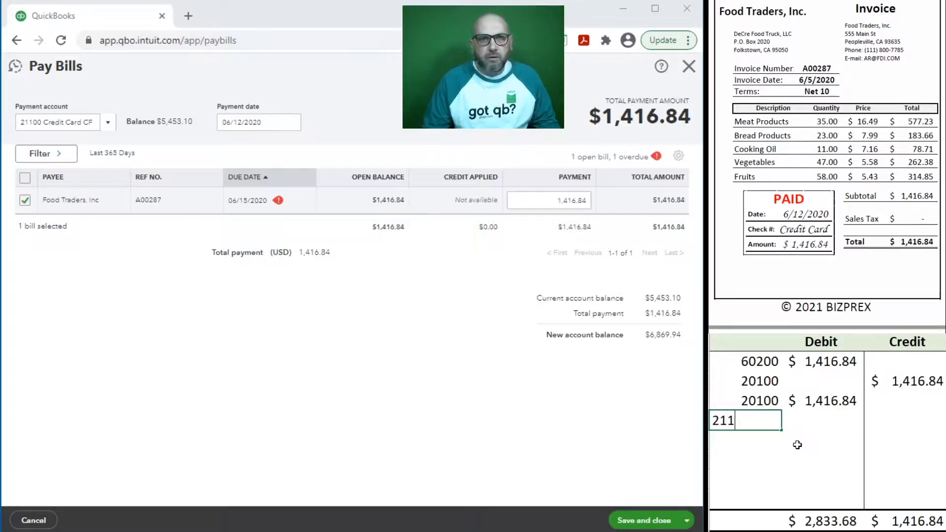
{"action": "key", "text": "Tab"}
{"action": "type", "text": "1416"}
{"action": "type", "text": "84"}
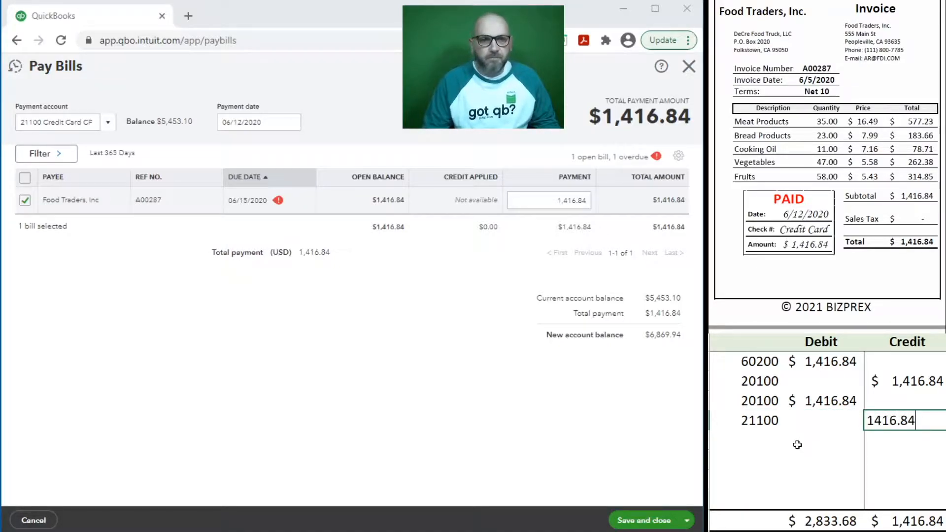
{"action": "key", "text": "Return"}
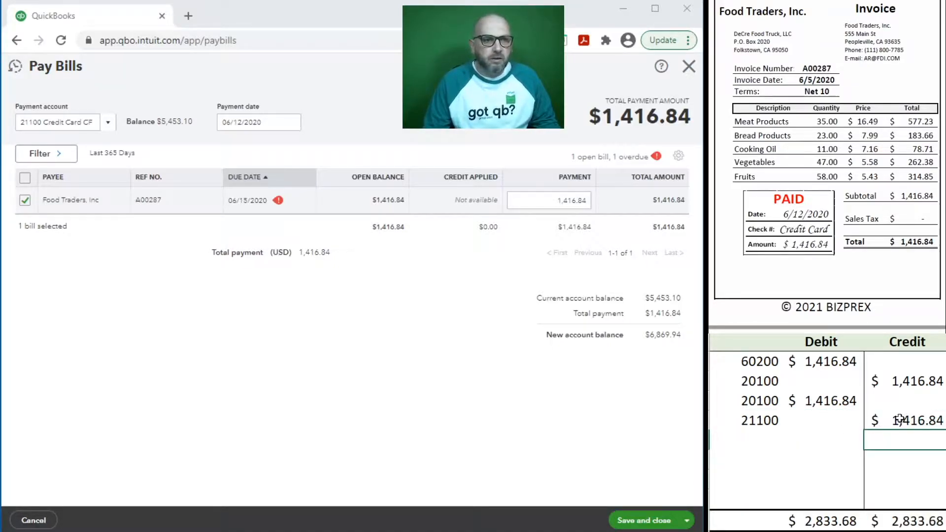
{"action": "left_click_drag", "start_coordinate": [908, 381], "coordinate": [753, 359]}
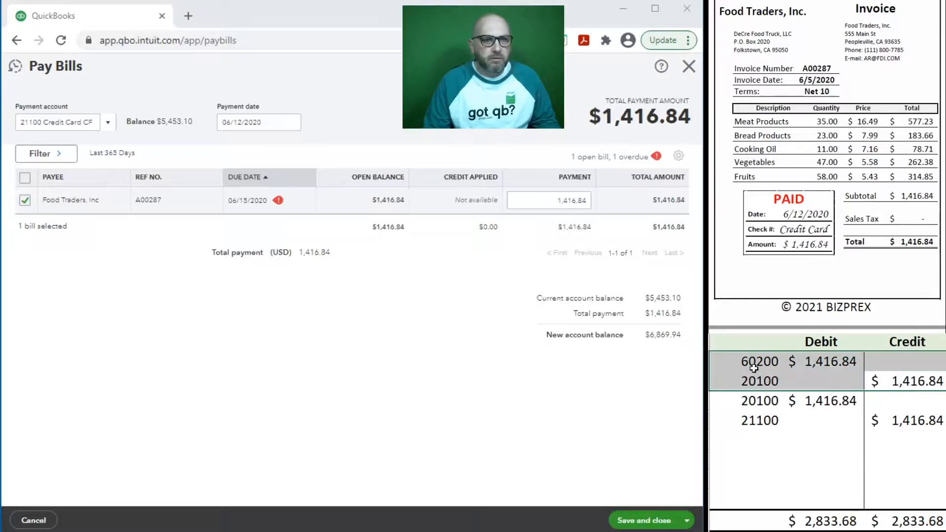
{"action": "key", "text": "Delete"}
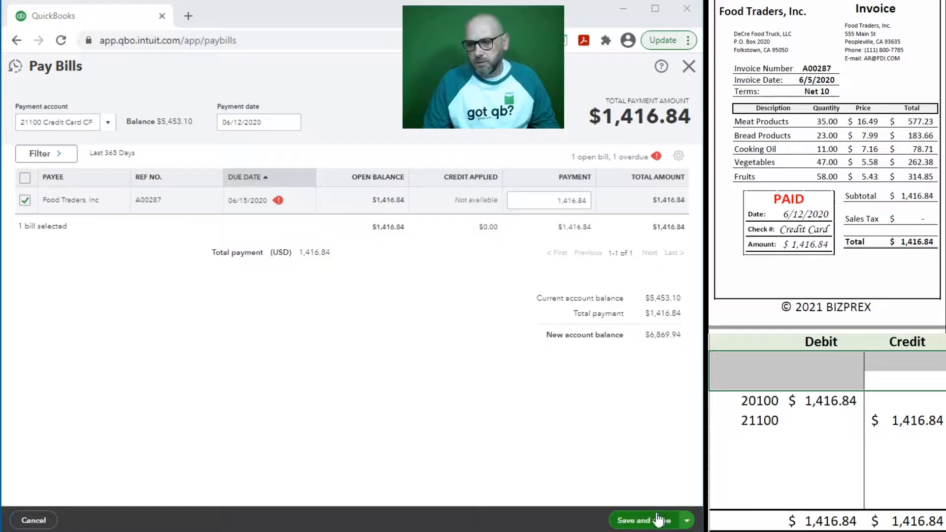
Step: Save and close the Food Traders payment and clear the 20100/21100 journal rows
{"action": "left_click", "coordinate": [629, 521]}
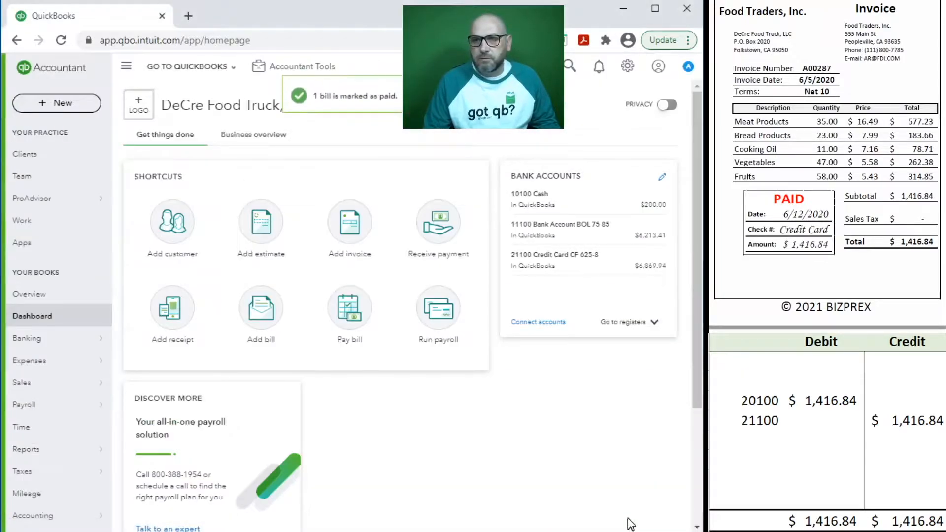
{"action": "left_click", "coordinate": [906, 429]}
{"action": "left_click_drag", "start_coordinate": [890, 418], "coordinate": [746, 404]}
{"action": "key", "text": "Delete"}
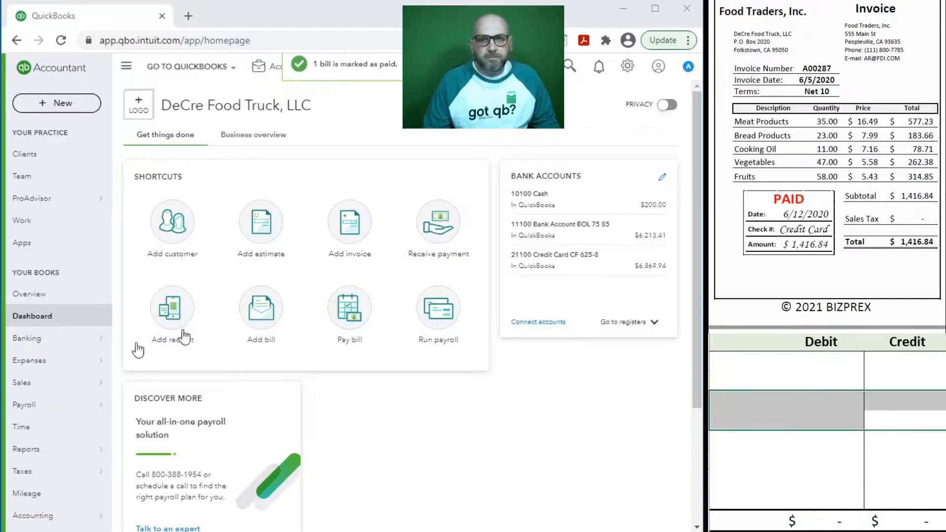
{"action": "scroll", "coordinate": [810, 141], "scroll_direction": "down", "scroll_amount": 5}
{"action": "scroll", "coordinate": [810, 142], "scroll_direction": "down", "scroll_amount": 3}
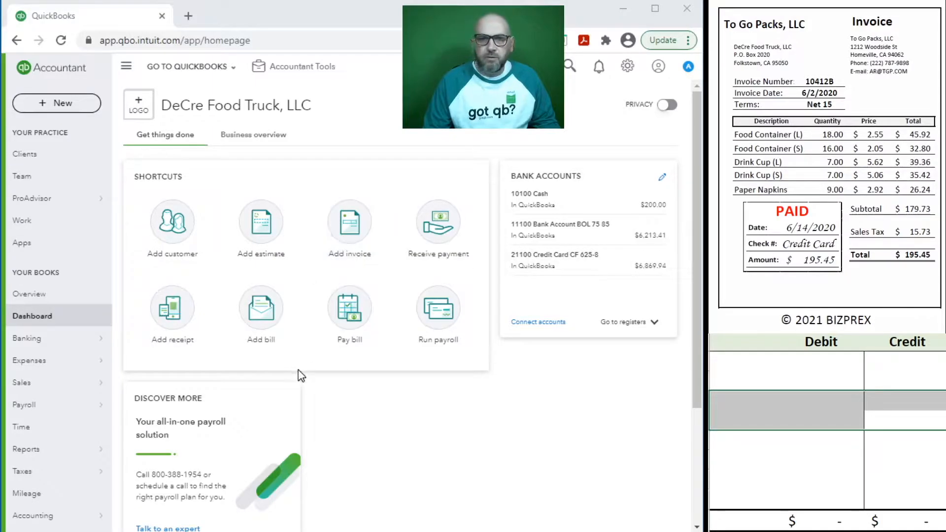
{"action": "left_click", "coordinate": [758, 363]}
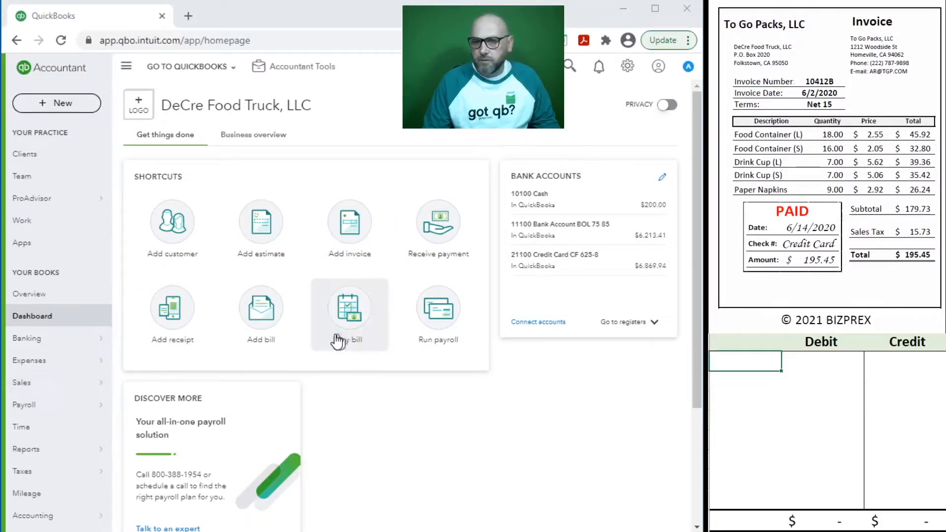
Step: Start a bill for To Go Packs, LLC, prefilled from its last bill, dated 06/02/2020
{"action": "left_click", "coordinate": [259, 324]}
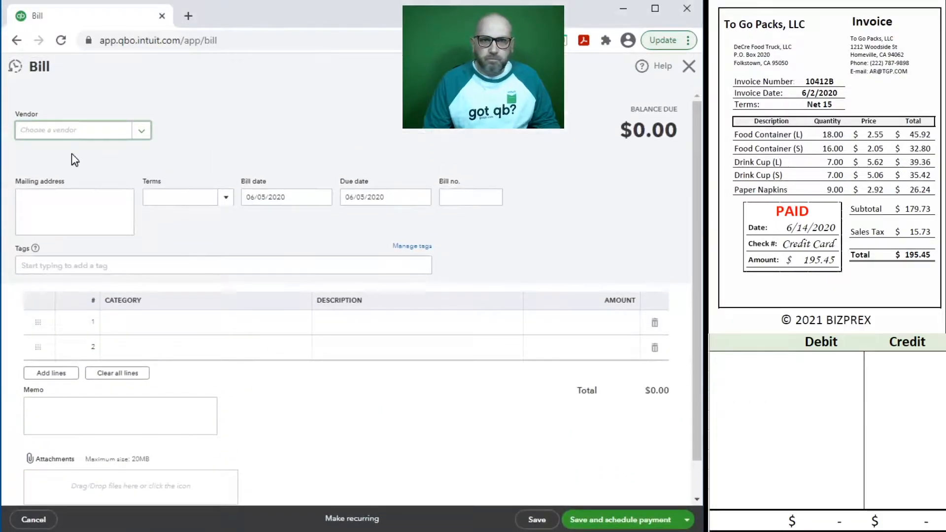
{"action": "type", "text": "to go"}
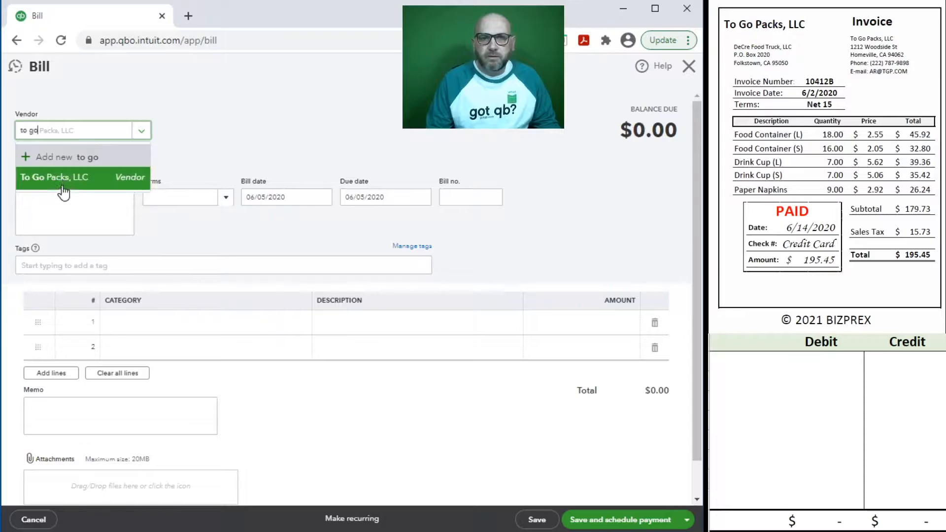
{"action": "left_click", "coordinate": [63, 188]}
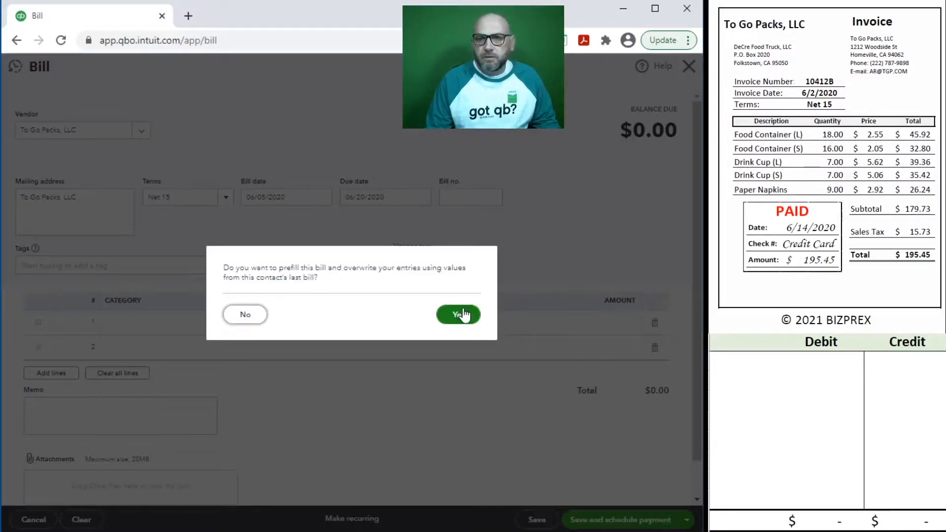
{"action": "left_click", "coordinate": [463, 314]}
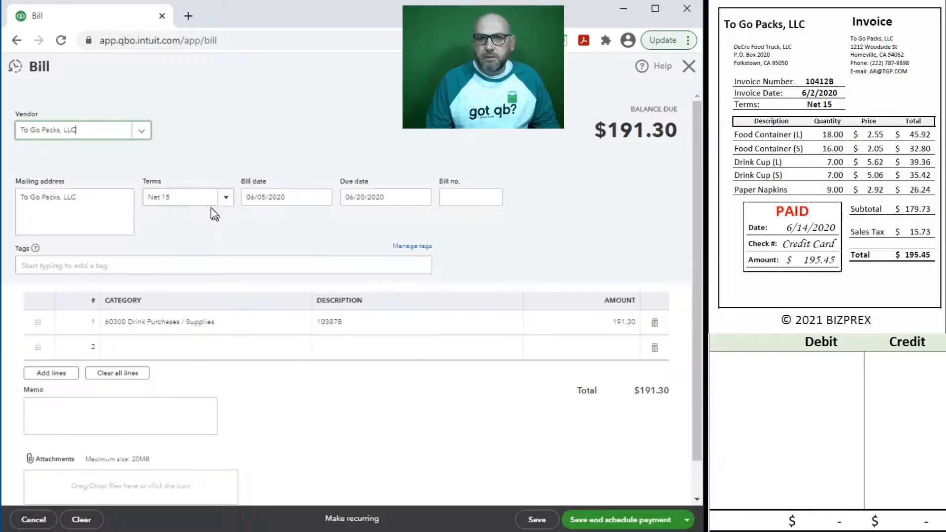
{"action": "left_click_drag", "start_coordinate": [292, 197], "coordinate": [245, 195]}
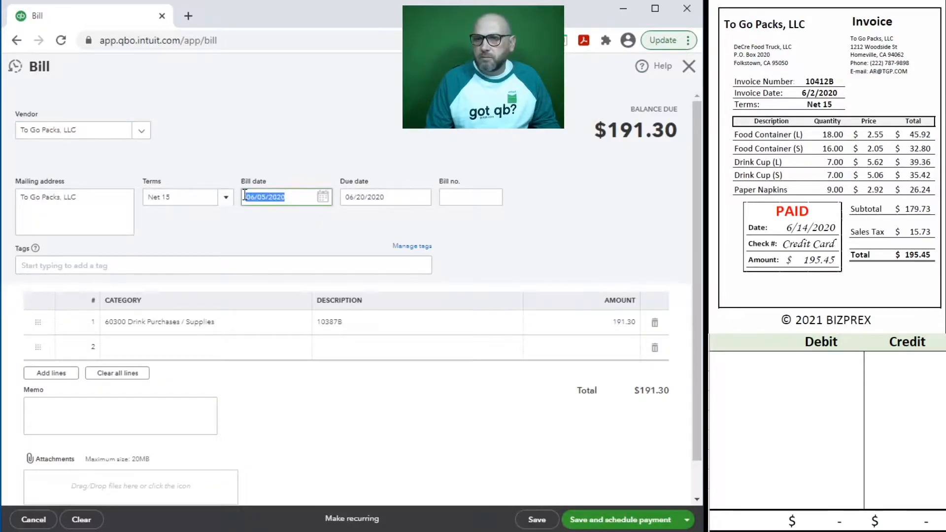
{"action": "type", "text": "6/02/2"}
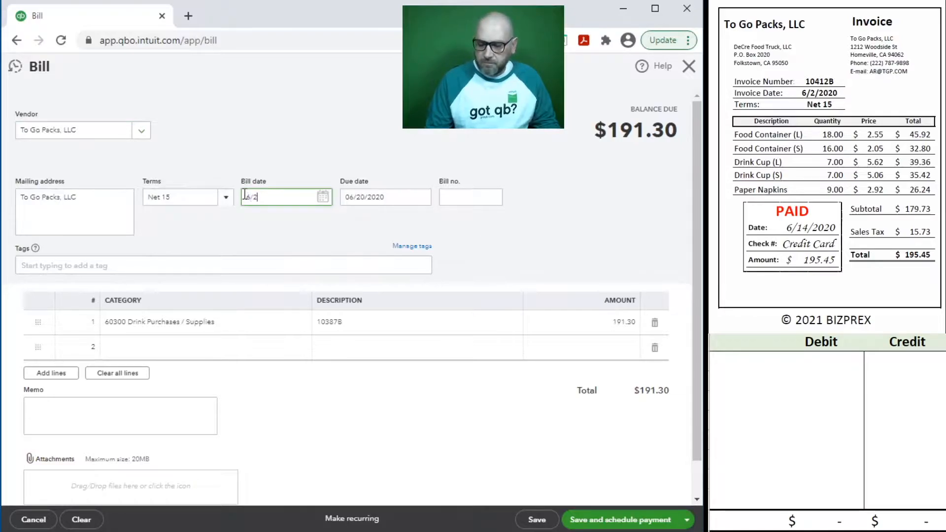
{"action": "type", "text": "020"}
{"action": "key", "text": "Tab"}
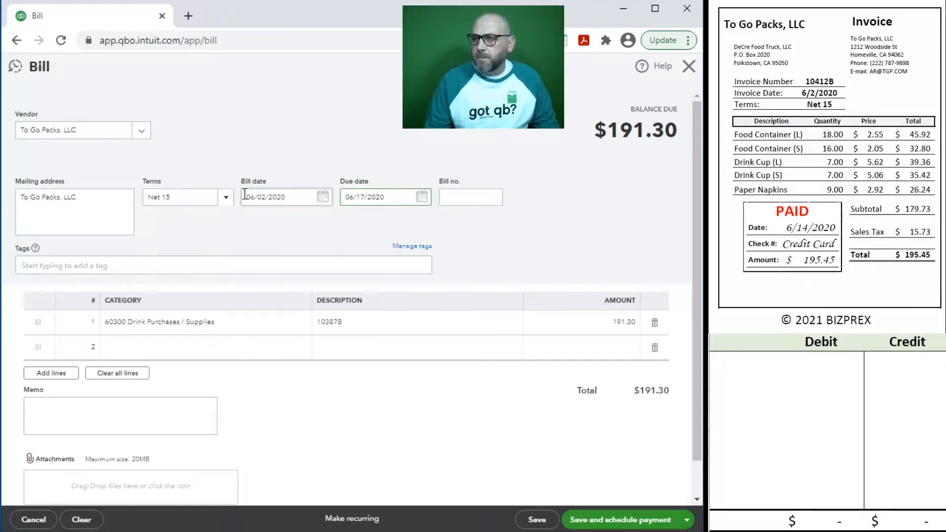
Step: Enter bill number 10412B and reuse it as the line description and memo
{"action": "left_click", "coordinate": [470, 200]}
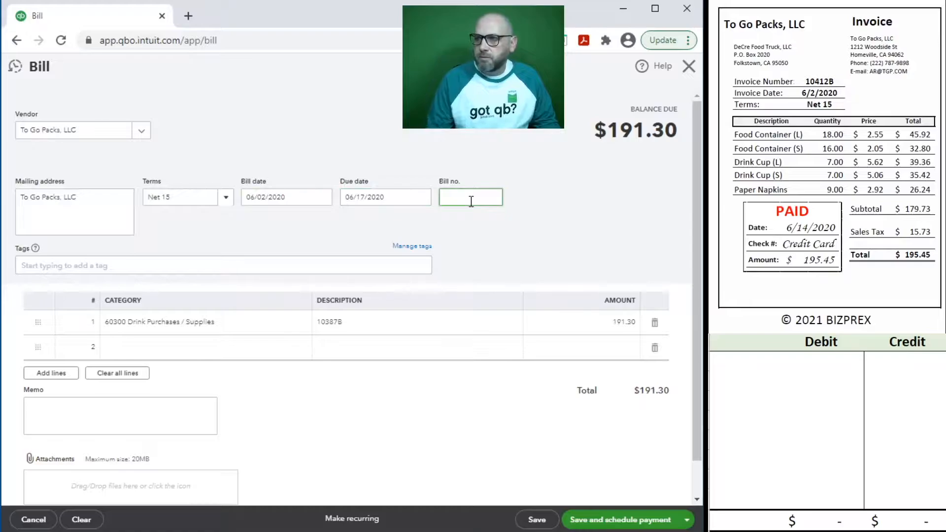
{"action": "type", "text": "10412B"}
{"action": "left_click_drag", "start_coordinate": [478, 190], "coordinate": [418, 193]}
{"action": "key", "text": "ctrl+c"}
{"action": "left_click", "coordinate": [362, 324]}
{"action": "key", "text": "ctrl+v"}
{"action": "left_click", "coordinate": [105, 422]}
{"action": "key", "text": "ctrl+v"}
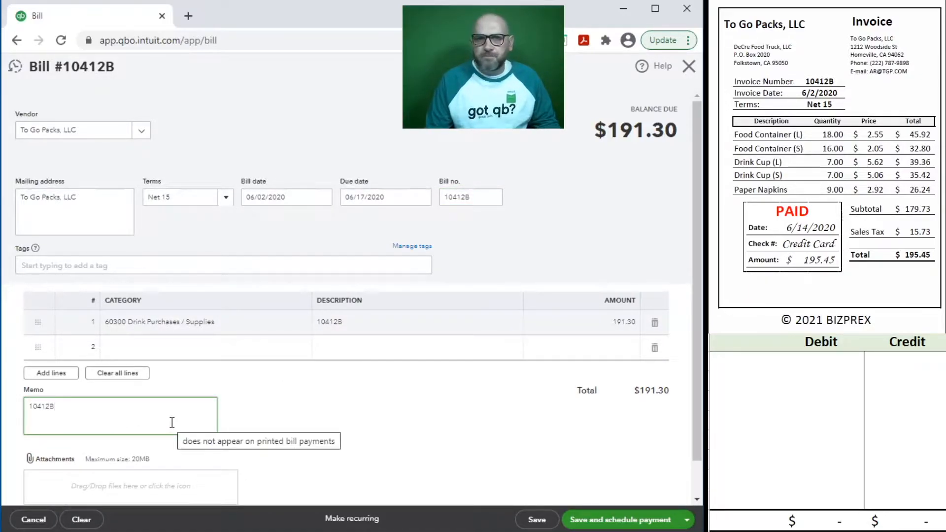
Step: Set line 1 to category 60100 Restaurant Supplies with amount 195.45
{"action": "left_click", "coordinate": [180, 329]}
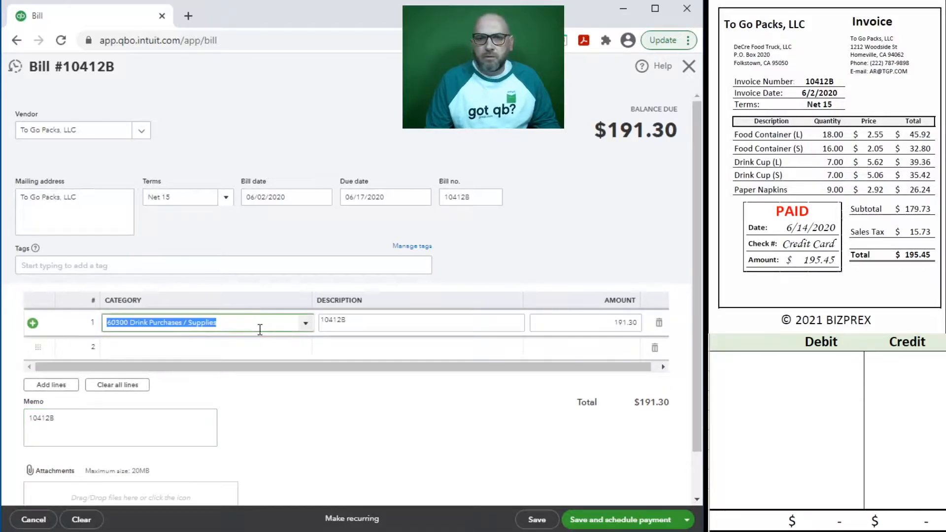
{"action": "type", "text": "rest"}
{"action": "left_click", "coordinate": [193, 361]}
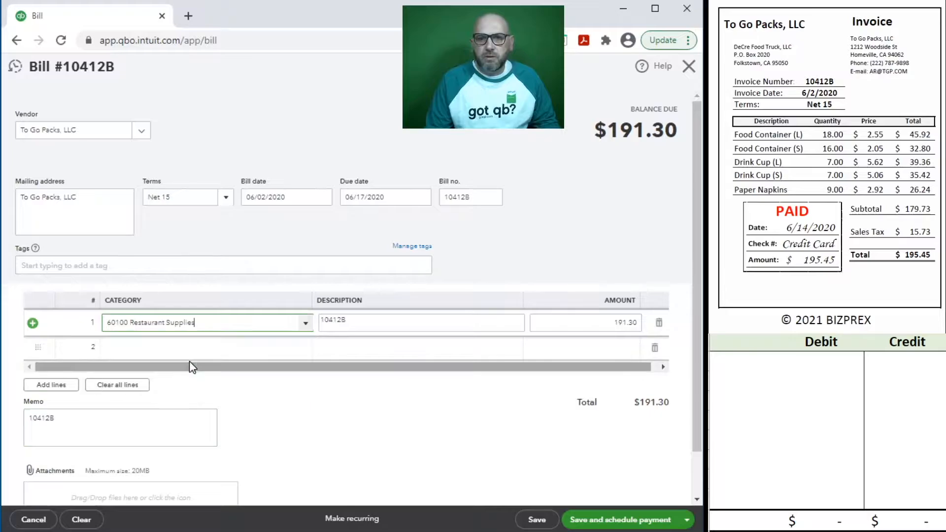
{"action": "left_click", "coordinate": [578, 319]}
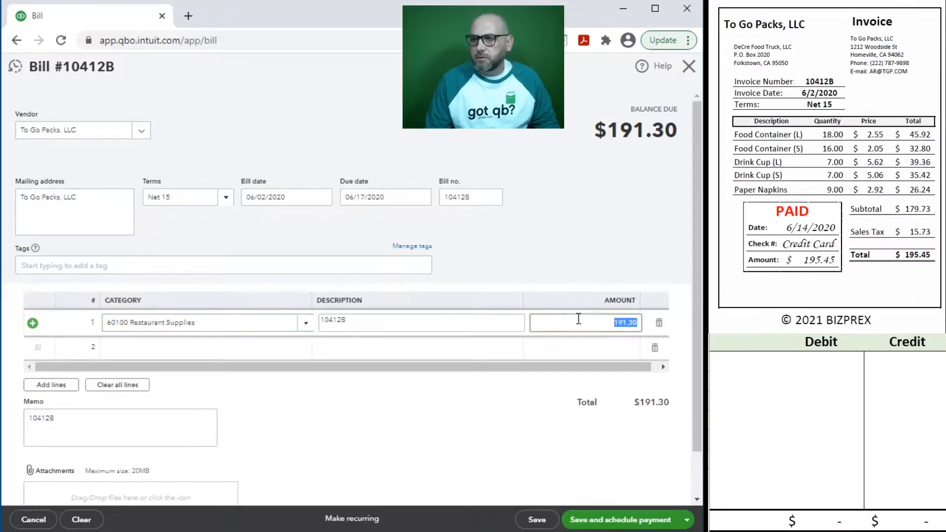
{"action": "type", "text": "195.45"}
{"action": "left_click", "coordinate": [330, 410]}
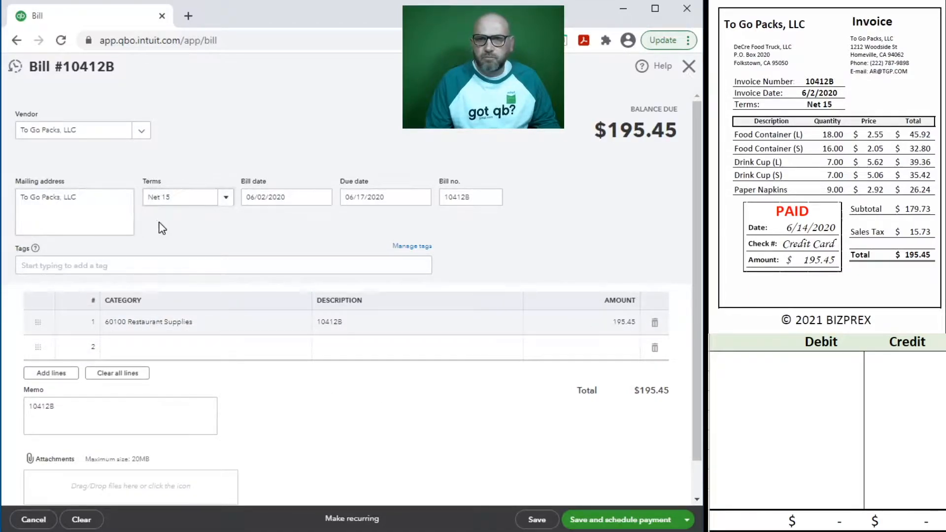
Step: Debit expense account 60100 for 195.45 in the journal sheet
{"action": "left_click", "coordinate": [764, 358]}
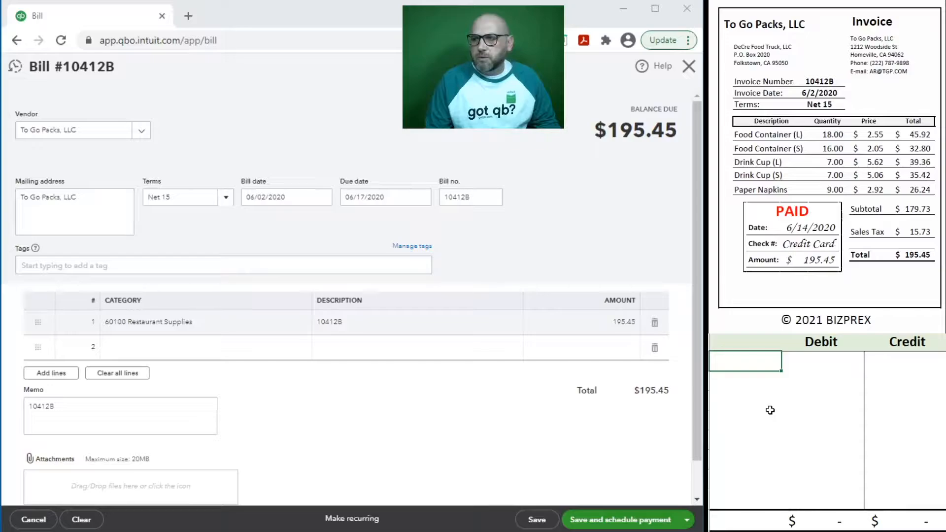
{"action": "type", "text": "60100"}
{"action": "key", "text": "Tab"}
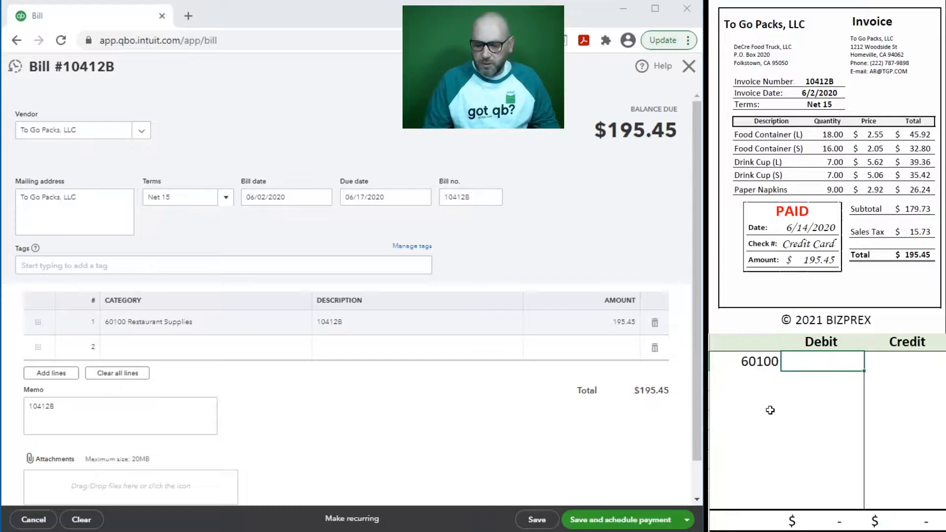
{"action": "type", "text": "195.45"}
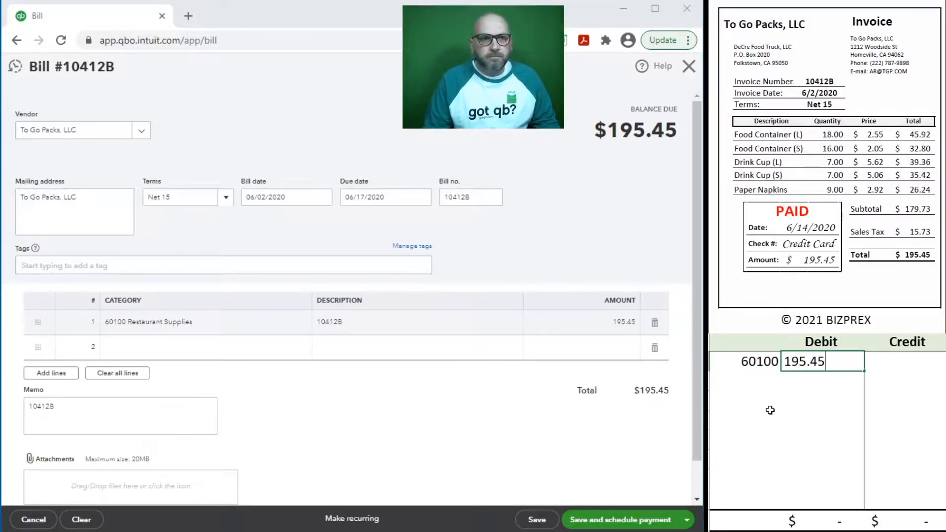
{"action": "key", "text": "Return"}
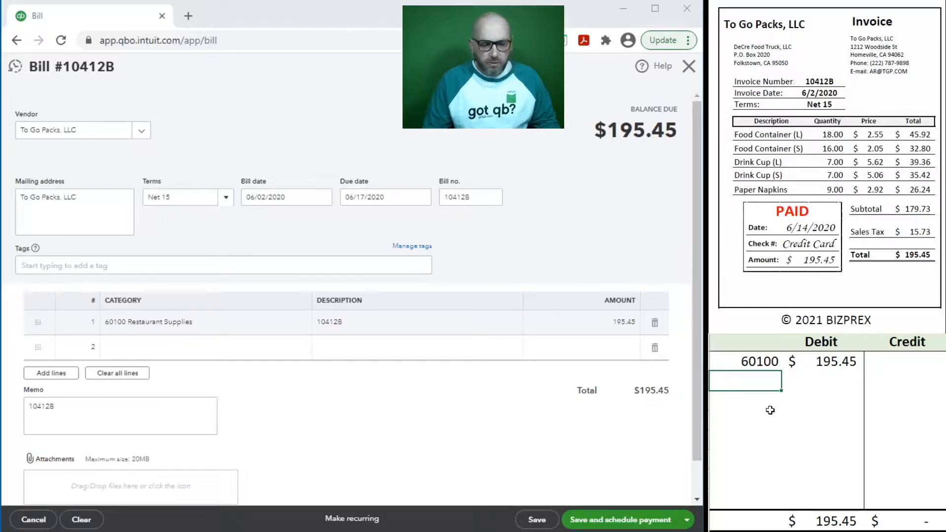
Step: Credit account 20100 for 195.45 on the next row
{"action": "type", "text": "20100"}
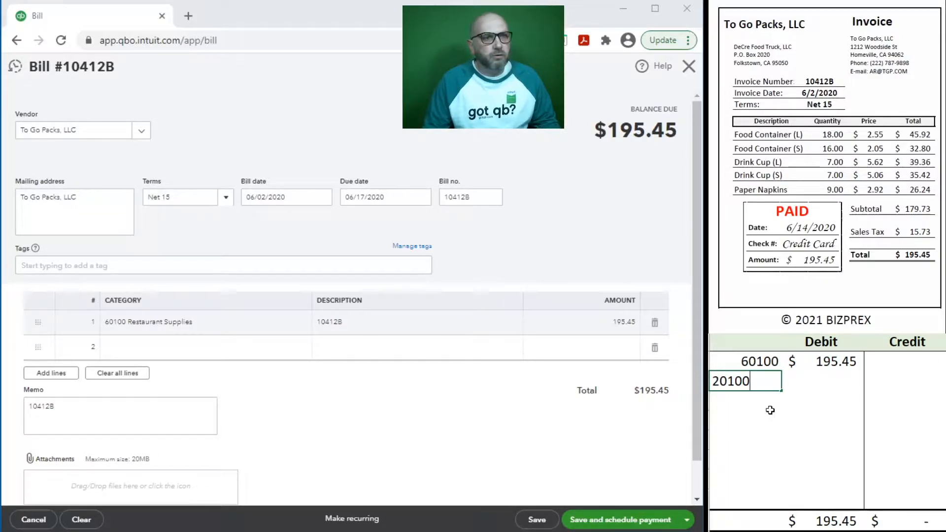
{"action": "key", "text": "Tab"}
{"action": "key", "text": "Tab"}
{"action": "type", "text": "195.45"}
{"action": "key", "text": "Return"}
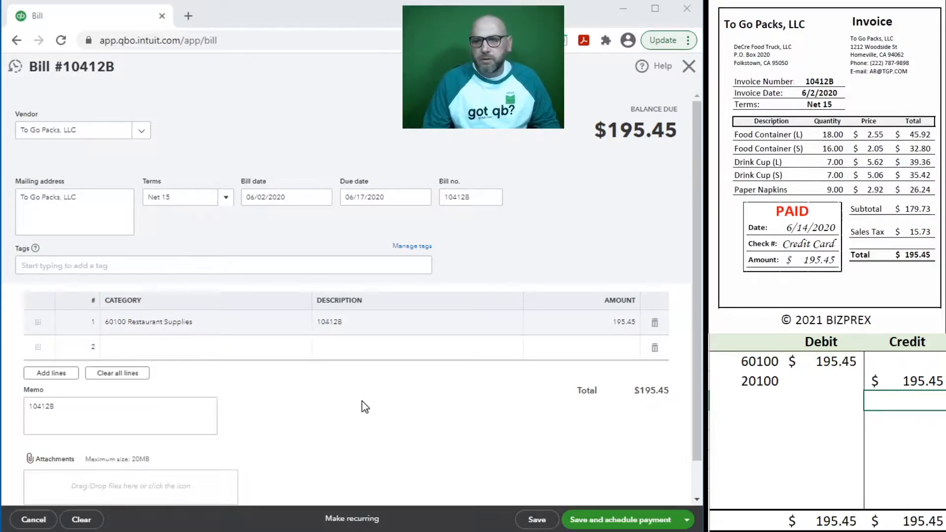
Step: Save bill 10412B, then select it in Pay Bills with payment date 06/14/2020
{"action": "left_click", "coordinate": [532, 522]}
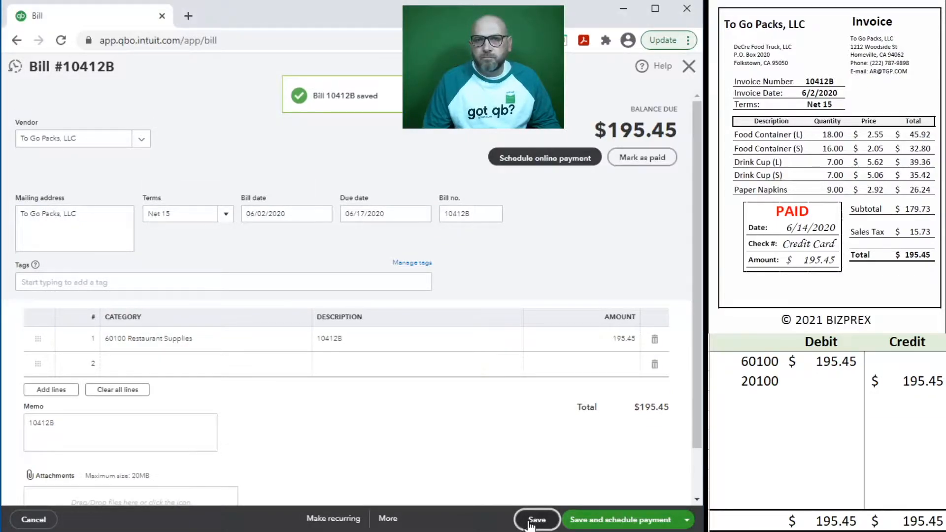
{"action": "left_click", "coordinate": [688, 69]}
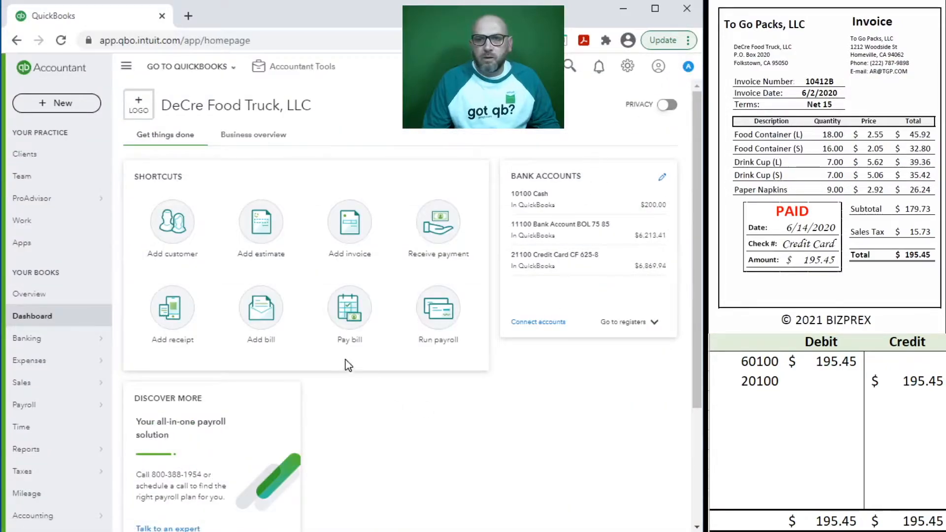
{"action": "left_click", "coordinate": [349, 314]}
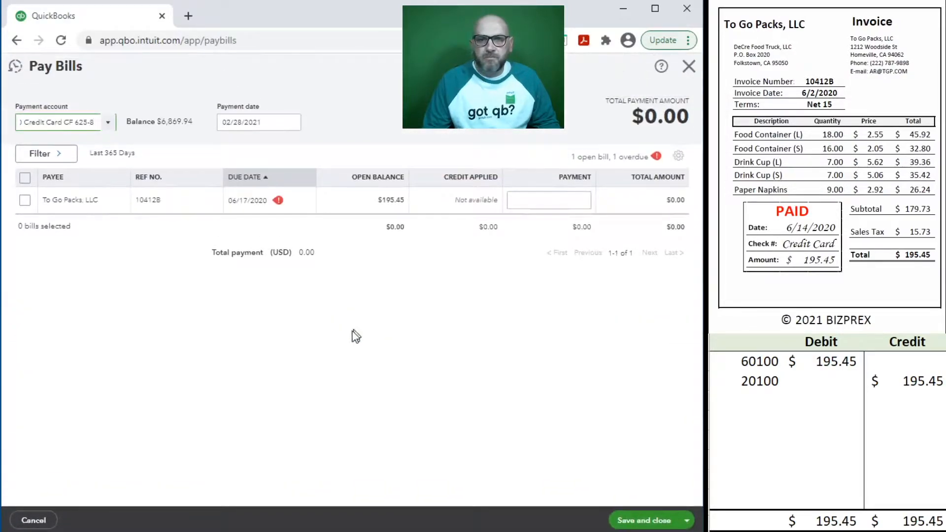
{"action": "left_click", "coordinate": [266, 123]}
{"action": "type", "text": "6"}
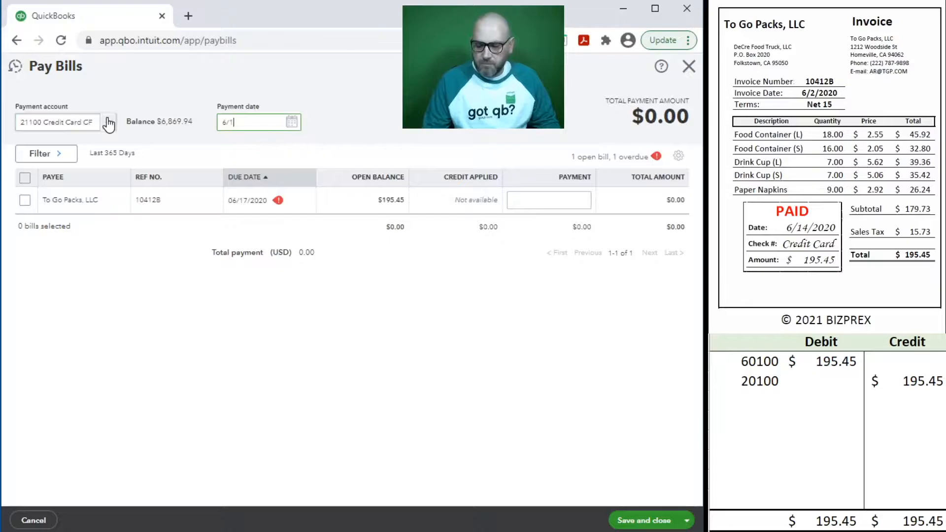
{"action": "key", "text": "Tab"}
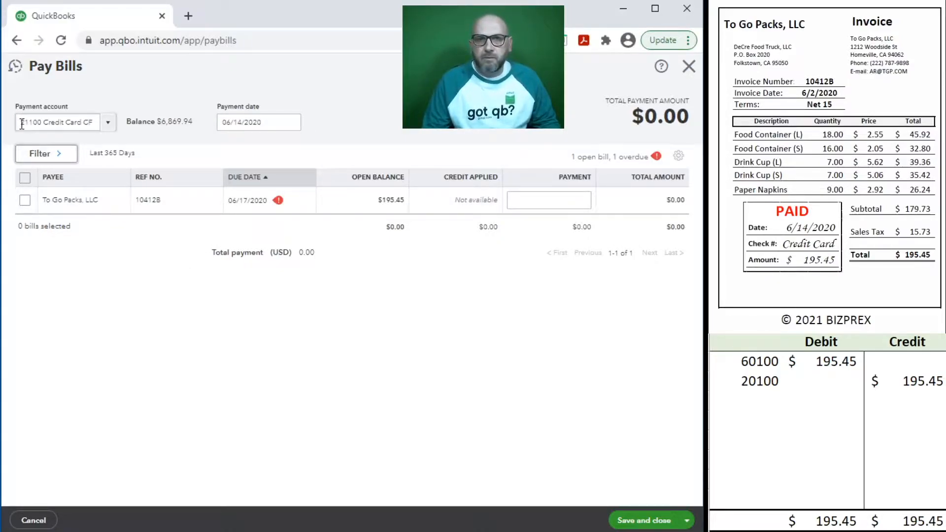
{"action": "left_click", "coordinate": [25, 199]}
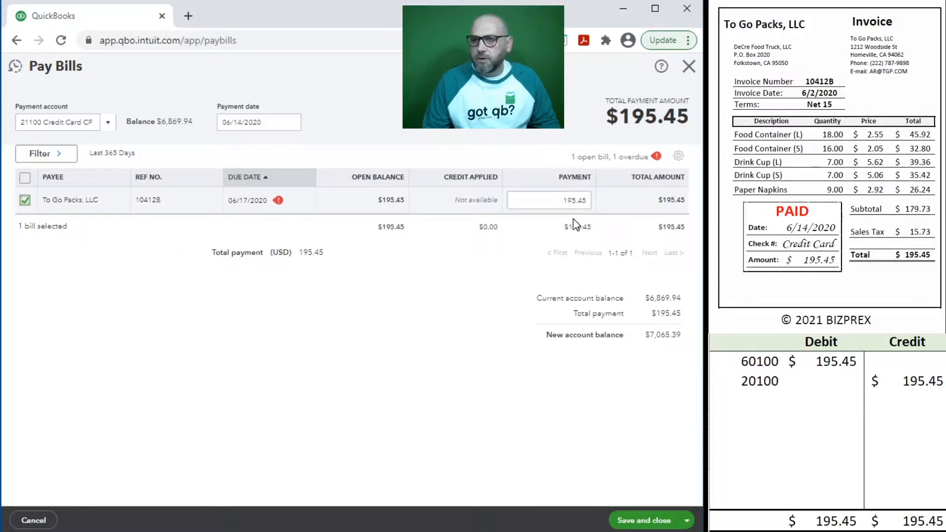
Step: Debit account 20100 for 195.45 on a new journal row
{"action": "left_click", "coordinate": [764, 399]}
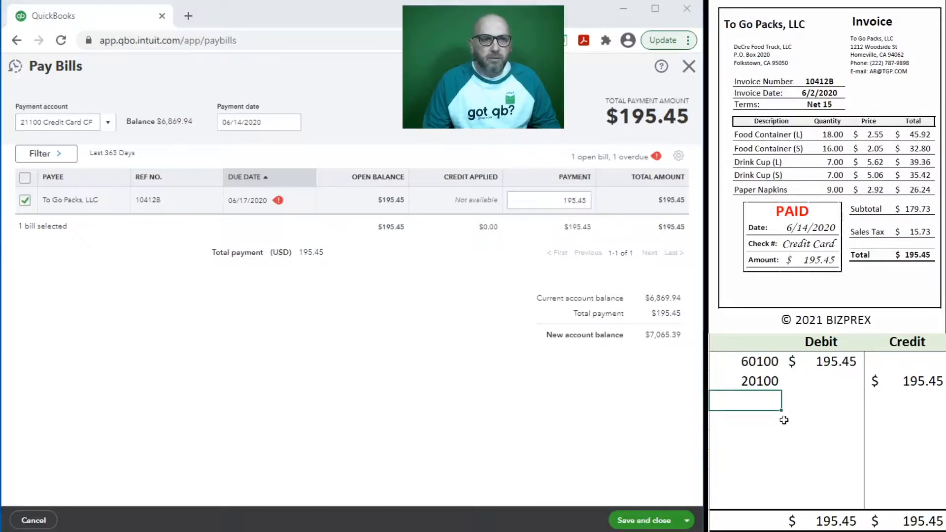
{"action": "type", "text": "20100"}
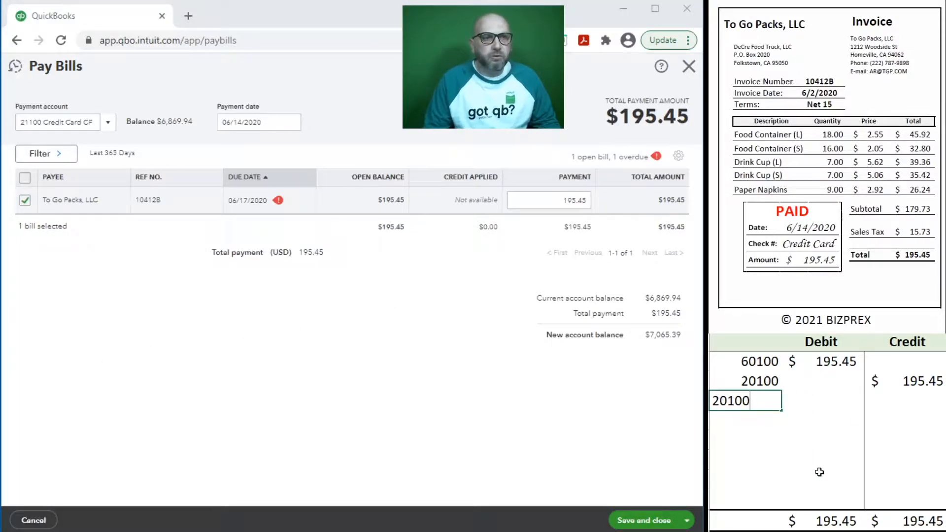
{"action": "key", "text": "Tab"}
{"action": "type", "text": "195.45"}
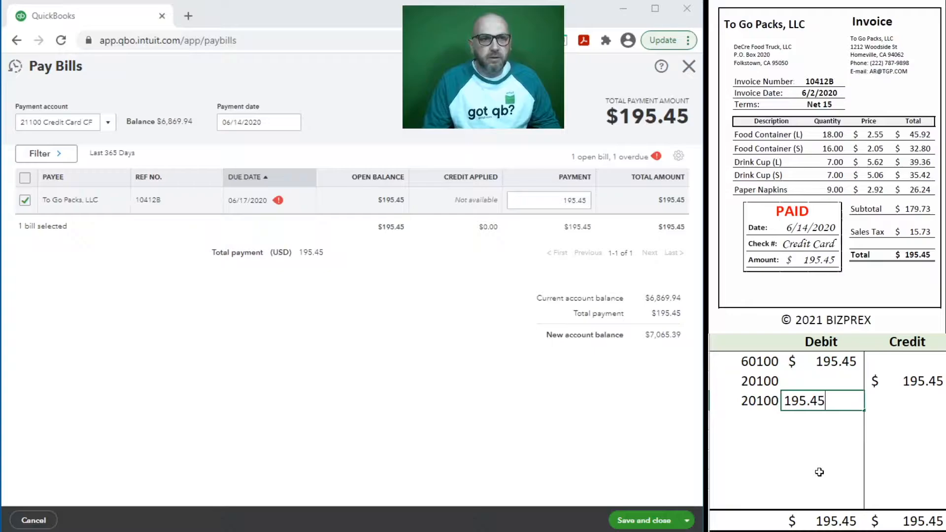
{"action": "key", "text": "Return"}
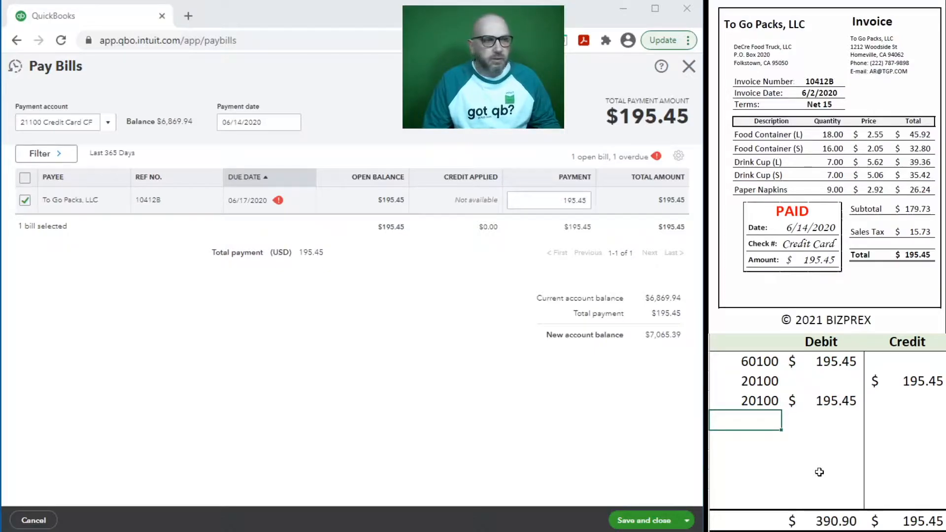
Step: Credit credit card account 21100 for 195.45
{"action": "type", "text": "2"}
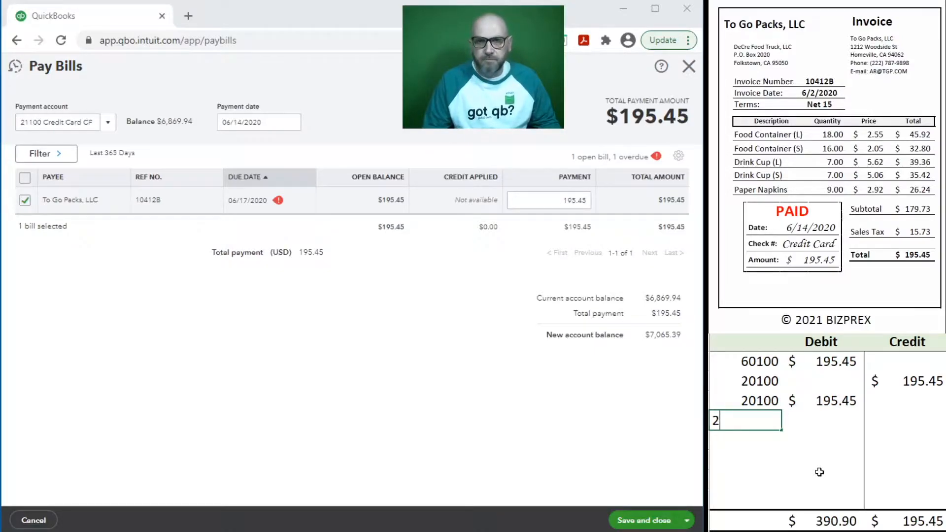
{"action": "type", "text": "1100"}
{"action": "key", "text": "Tab"}
{"action": "key", "text": "Tab"}
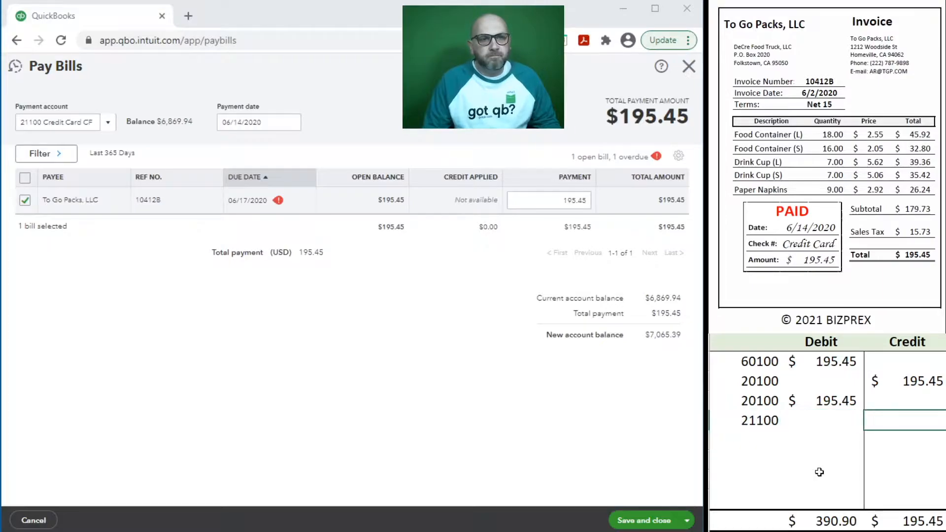
{"action": "type", "text": "195.45"}
{"action": "key", "text": "Return"}
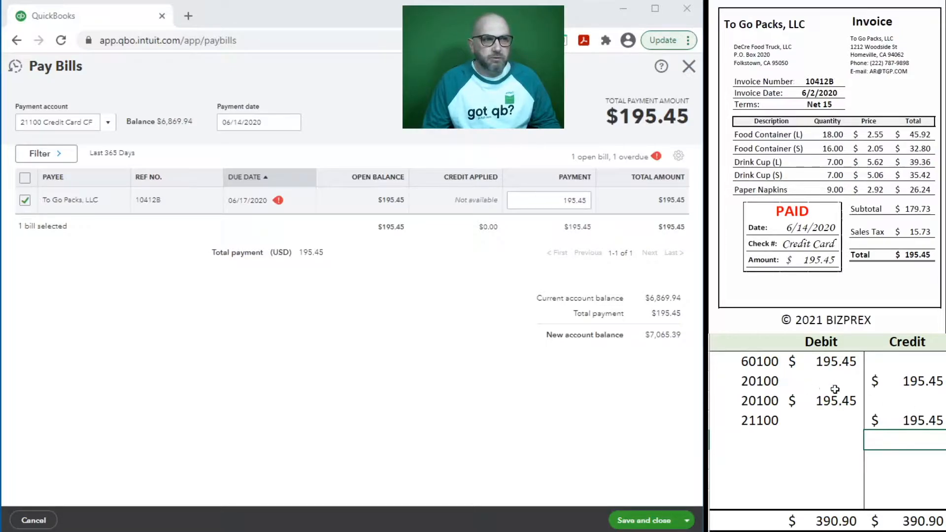
Step: Clear the earlier 60100/20100 bill entry rows from the sheet
{"action": "left_click_drag", "start_coordinate": [906, 399], "coordinate": [753, 384]}
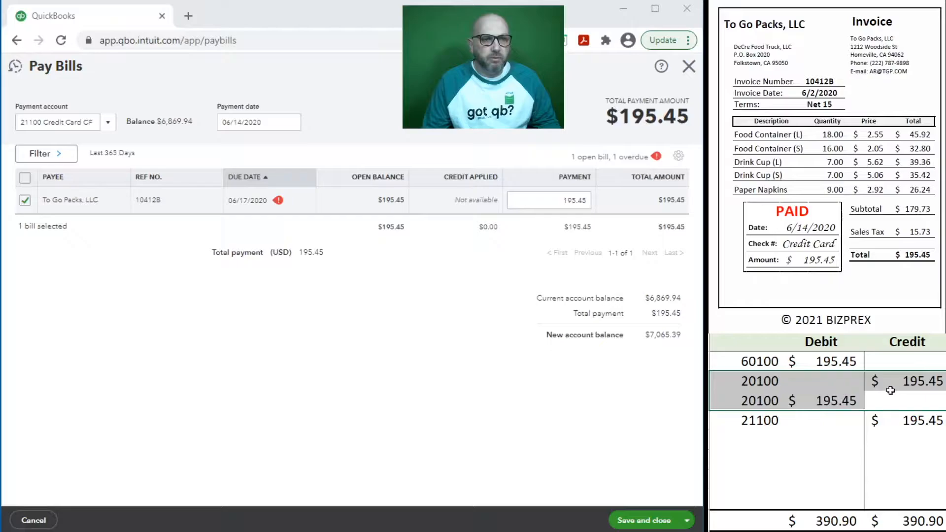
{"action": "left_click_drag", "start_coordinate": [893, 382], "coordinate": [735, 369]}
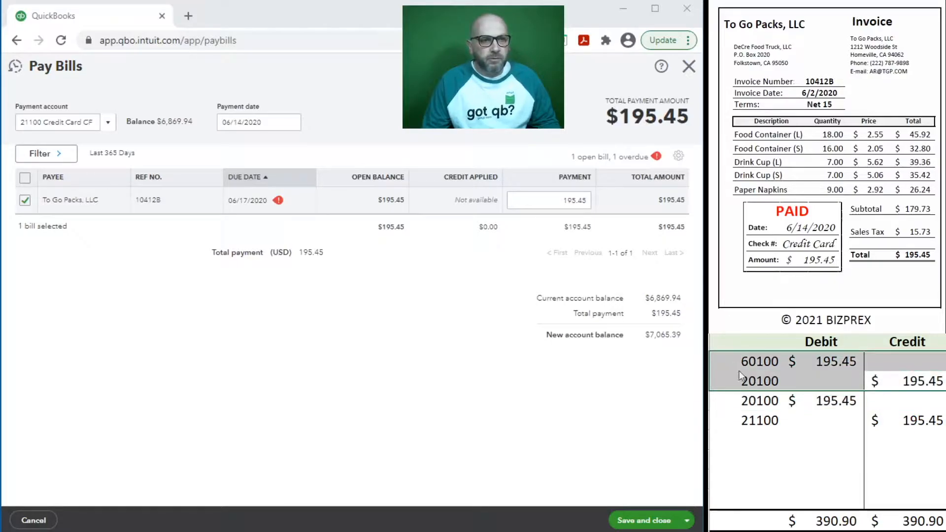
{"action": "key", "text": "Delete"}
{"action": "left_click", "coordinate": [810, 441]}
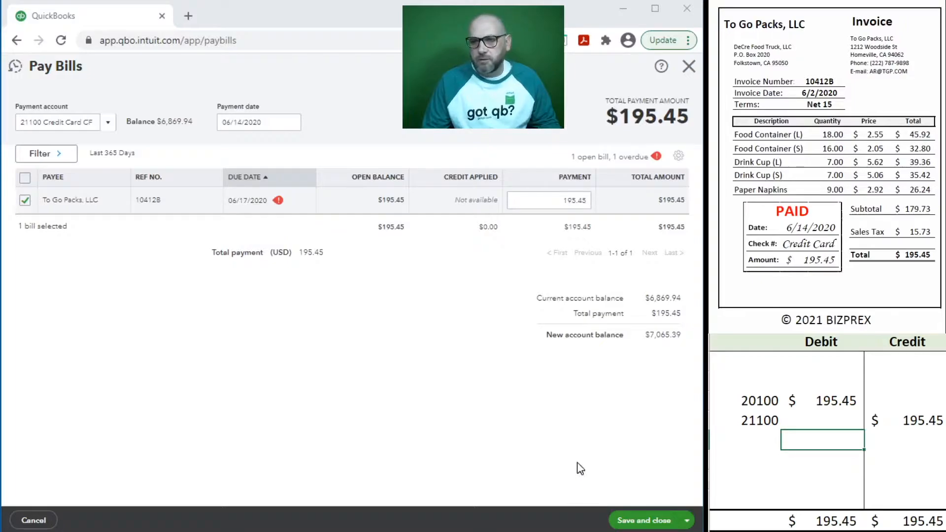
Step: Save the To Go Packs bill payment, delete its journal rows, and start a new bill
{"action": "left_click", "coordinate": [631, 521]}
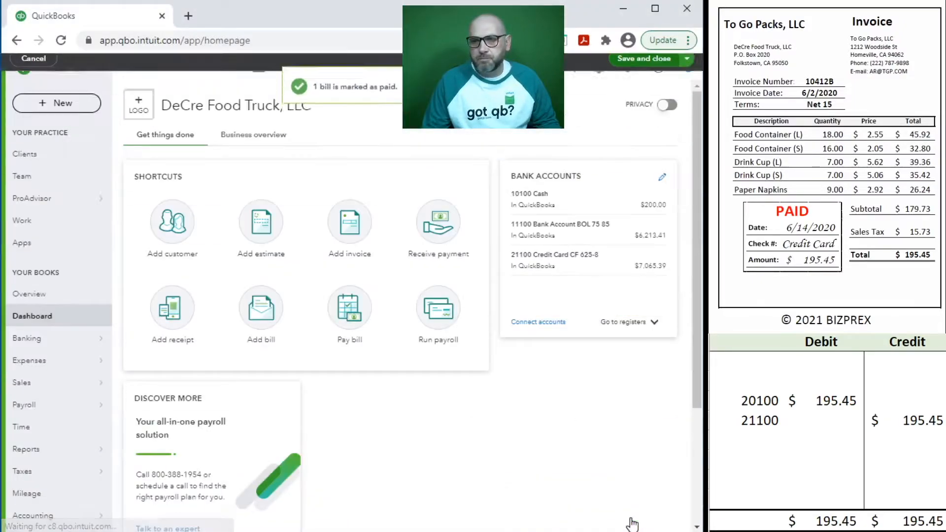
{"action": "left_click", "coordinate": [836, 431]}
{"action": "left_click_drag", "start_coordinate": [908, 417], "coordinate": [758, 400]}
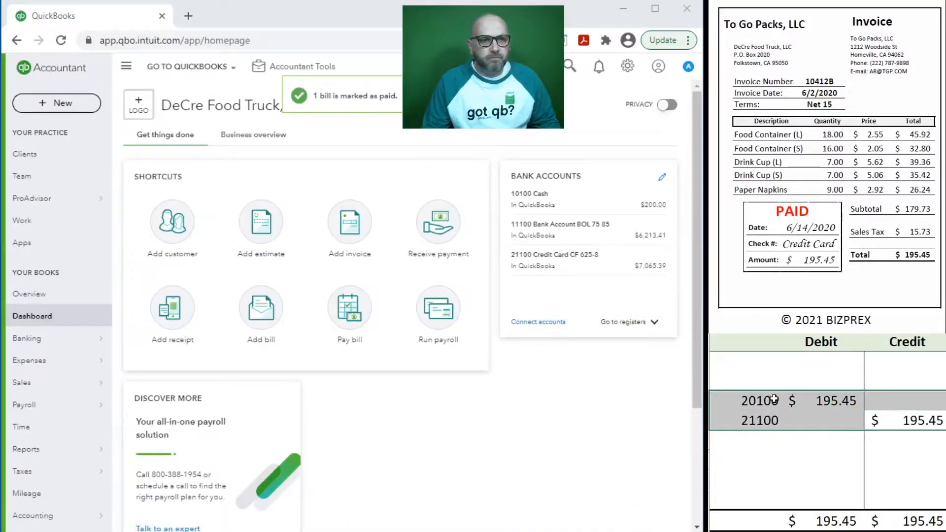
{"action": "key", "text": "Delete"}
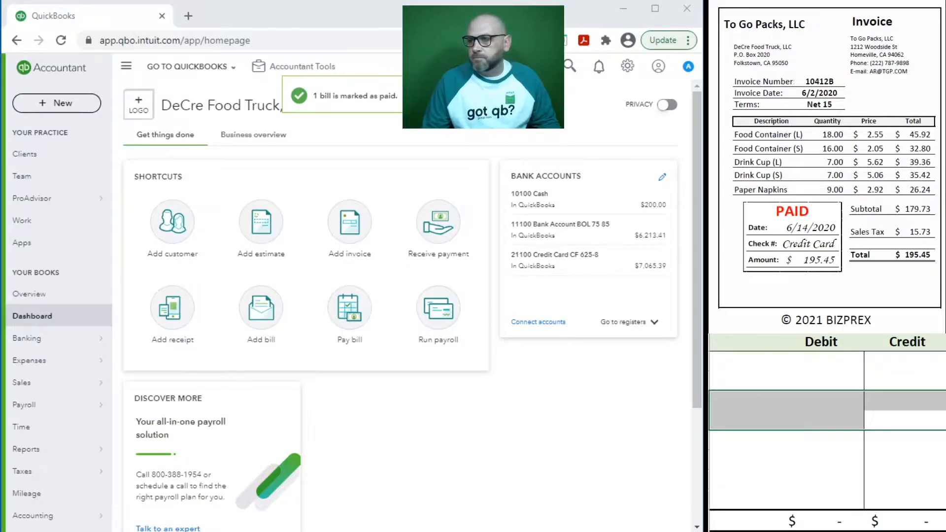
{"action": "scroll", "coordinate": [752, 194], "scroll_direction": "down", "scroll_amount": 10}
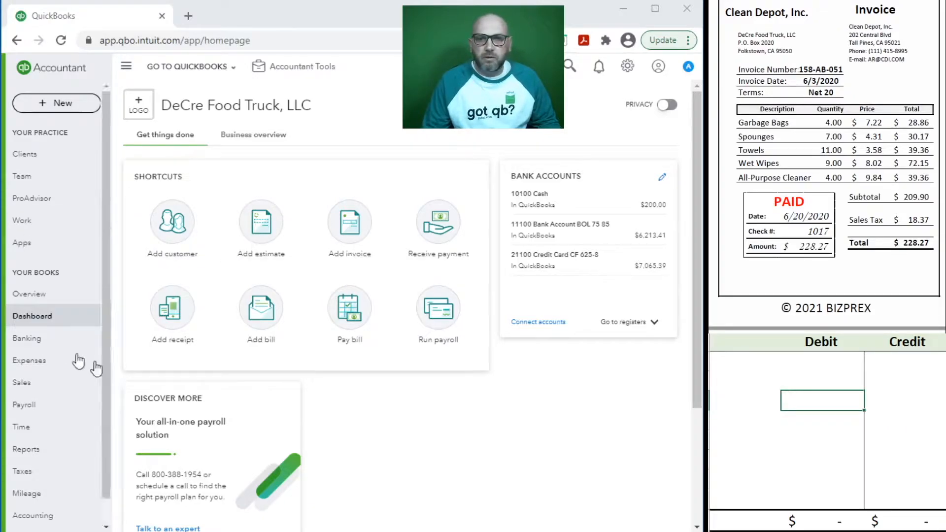
{"action": "left_click", "coordinate": [267, 312]}
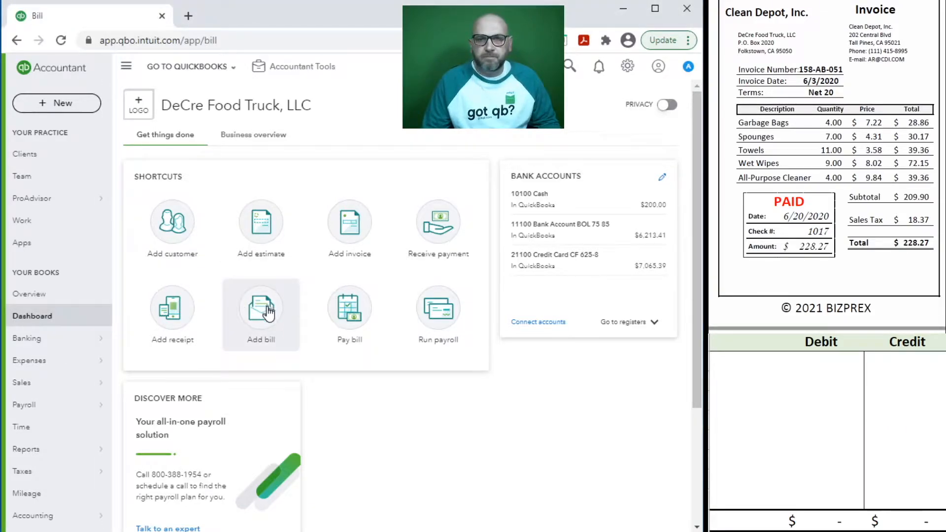
Step: Choose vendor Clean Depot, Inc with prefill and set the bill date to 06/03/2020
{"action": "left_click", "coordinate": [65, 131]}
{"action": "type", "text": "clean"}
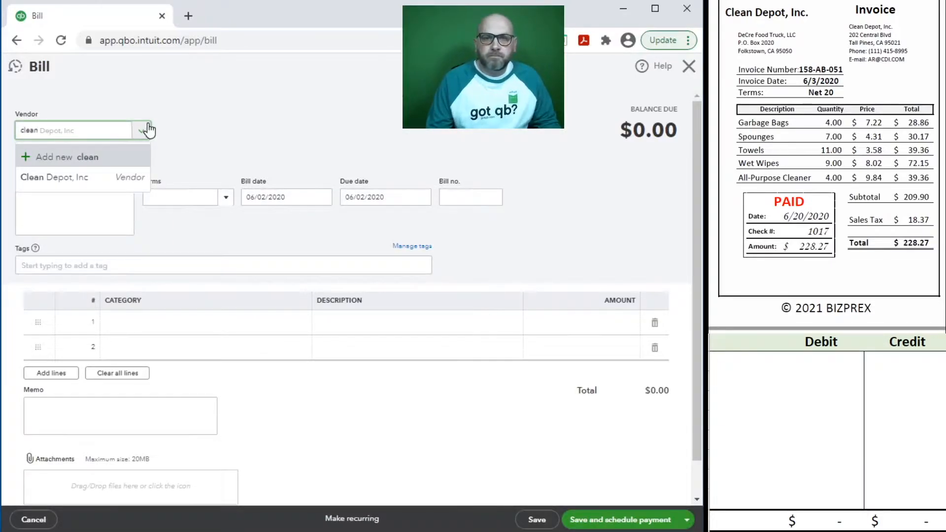
{"action": "left_click", "coordinate": [54, 176]}
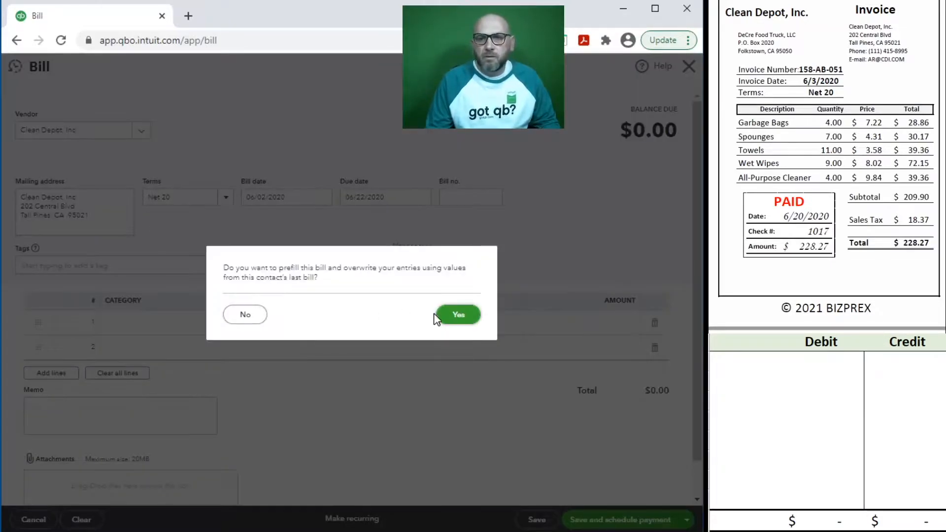
{"action": "left_click", "coordinate": [474, 318]}
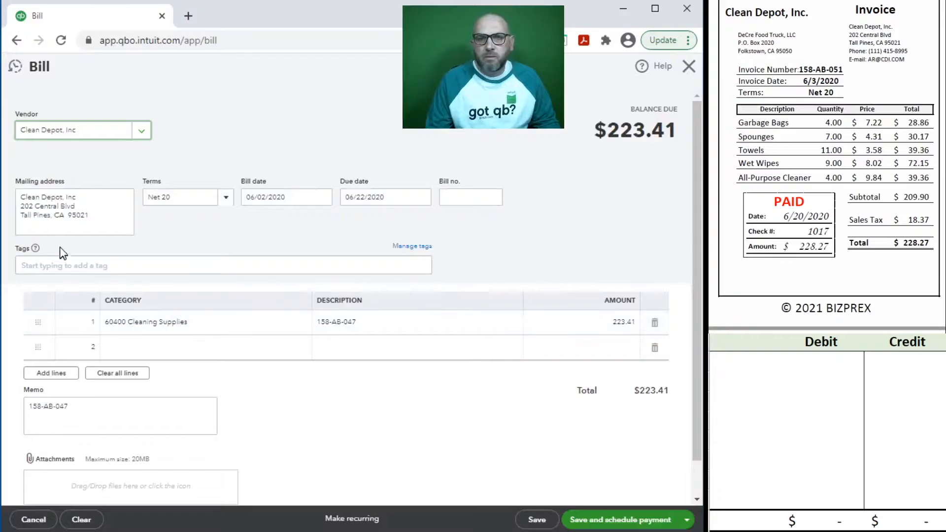
{"action": "left_click", "coordinate": [303, 201]}
{"action": "type", "text": "6/0"}
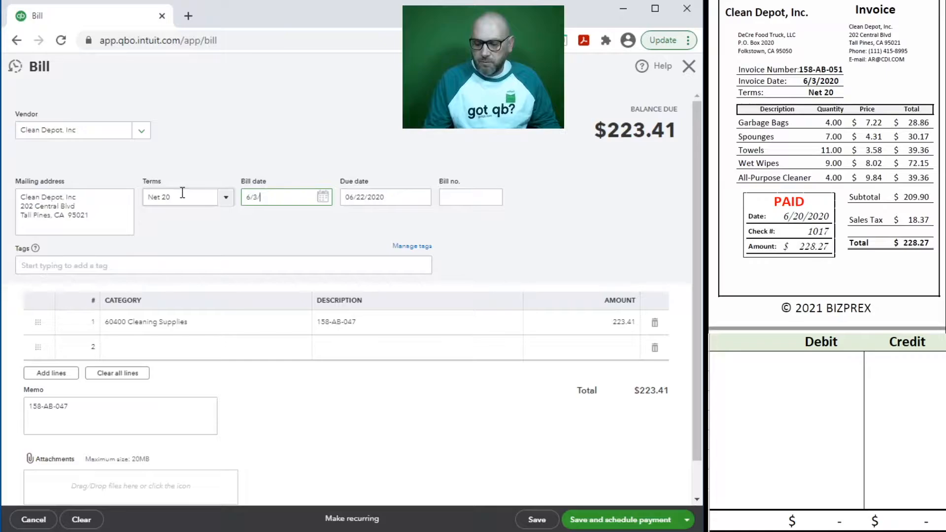
{"action": "type", "text": "3/2020"}
{"action": "key", "text": "Tab"}
Step: Enter bill number 158-AB-051 and copy it into the line description and memo
{"action": "left_click", "coordinate": [473, 199]}
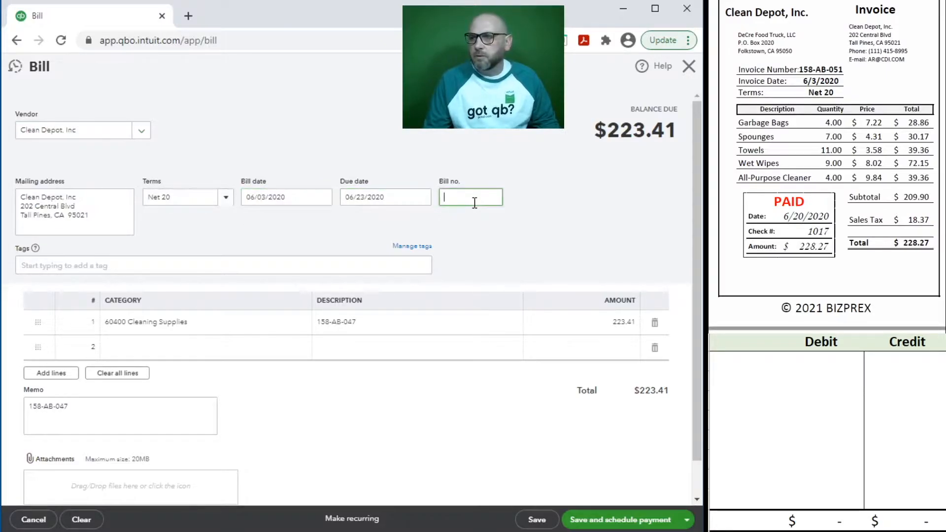
{"action": "type", "text": "158-AB-051"}
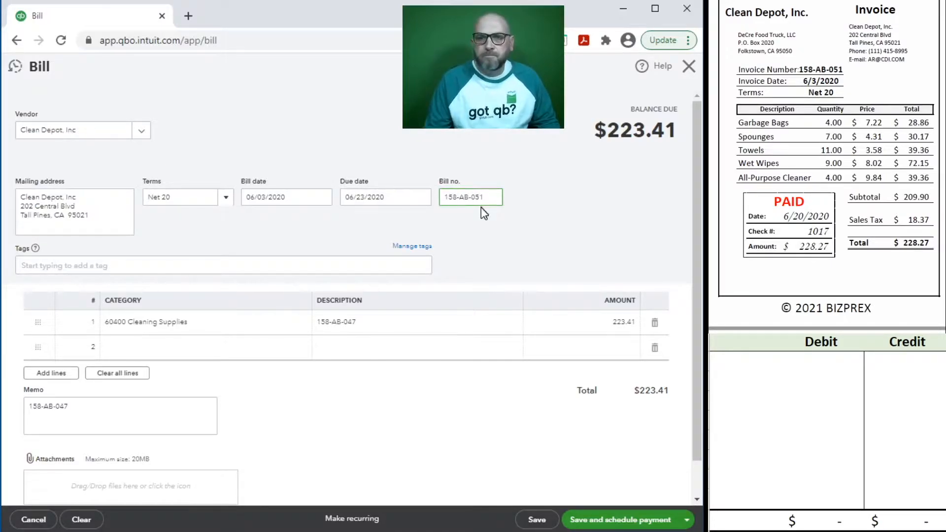
{"action": "left_click_drag", "start_coordinate": [486, 198], "coordinate": [408, 201]}
{"action": "key", "text": "ctrl+c"}
{"action": "left_click", "coordinate": [372, 323]}
{"action": "key", "text": "ctrl+v"}
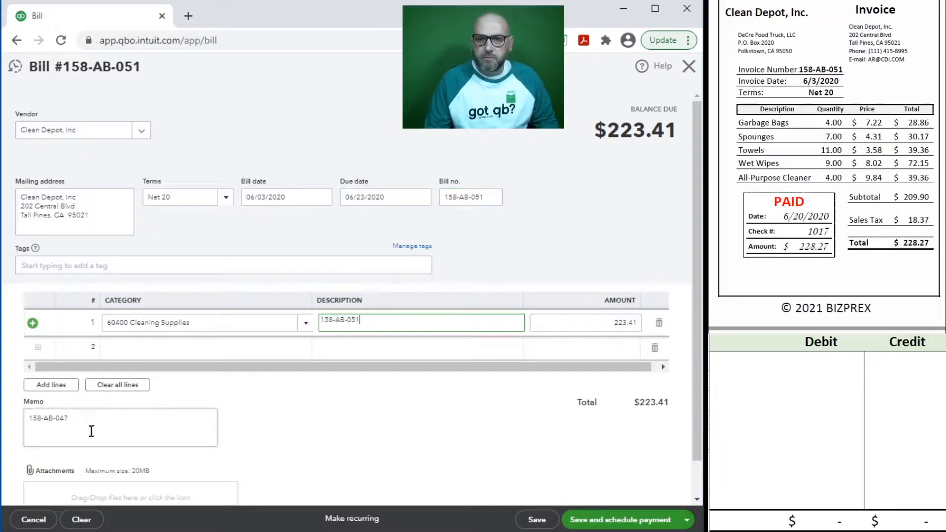
{"action": "triple_click", "coordinate": [91, 430]}
{"action": "key", "text": "ctrl+v"}
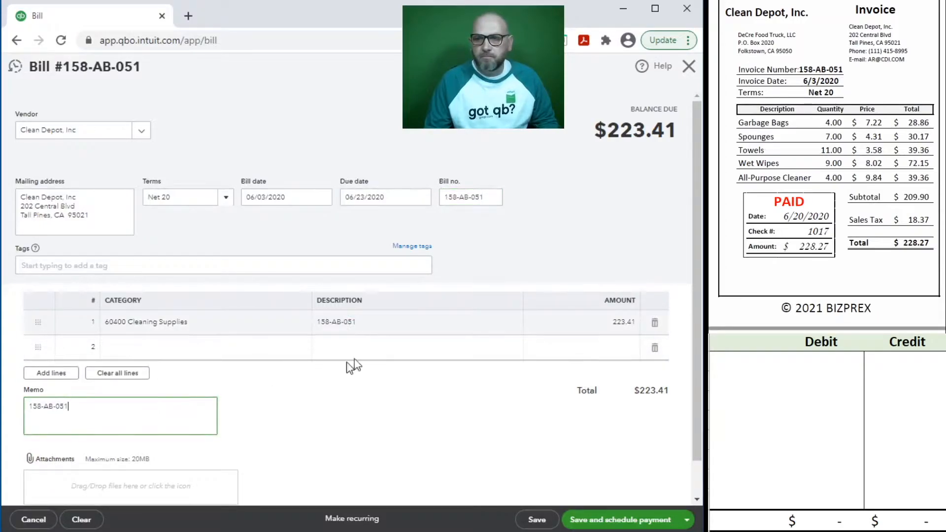
Step: Set the 60400 Cleaning Supplies line amount to 228.27
{"action": "left_click", "coordinate": [558, 326]}
{"action": "type", "text": "228.27"}
{"action": "left_click", "coordinate": [174, 421]}
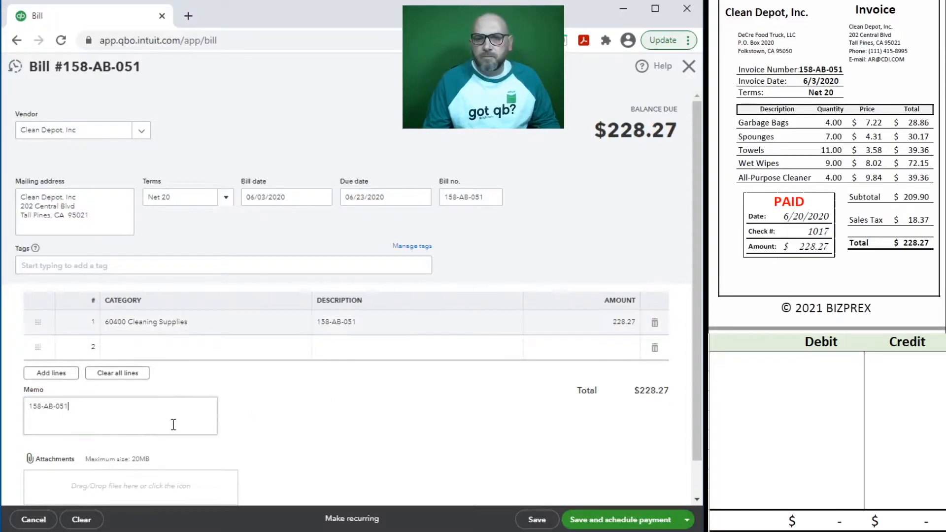
{"action": "left_click", "coordinate": [820, 396]}
{"action": "left_click", "coordinate": [740, 364]}
Step: Enter journal lines 60400 debit 228.27 and 20100 credit 228.27 in the sheet
{"action": "type", "text": "60400"}
{"action": "key", "text": "Tab"}
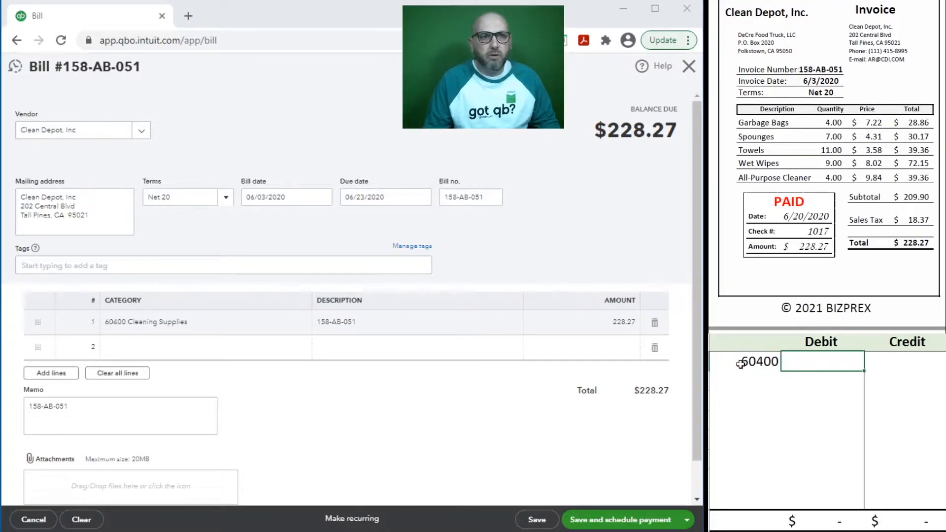
{"action": "type", "text": "228.27"}
{"action": "key", "text": "Return"}
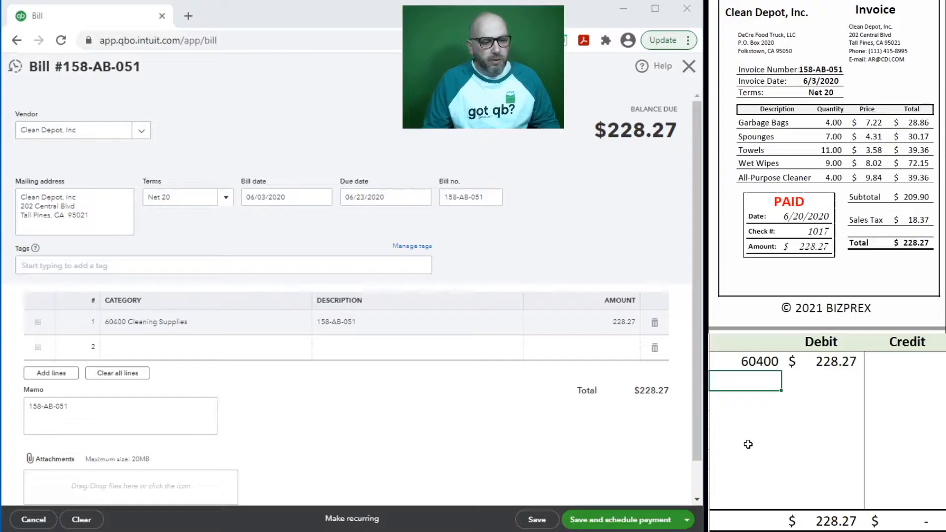
{"action": "type", "text": "20"}
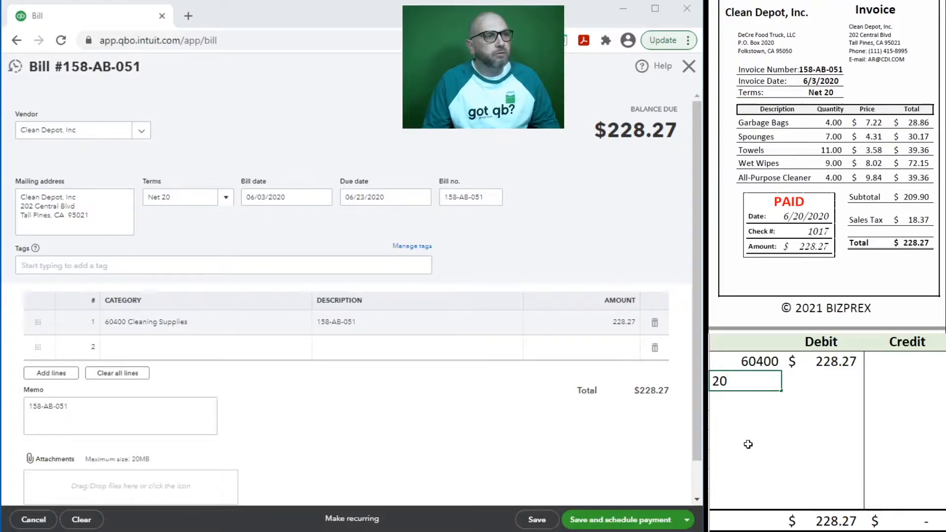
{"action": "type", "text": "100"}
{"action": "key", "text": "Tab"}
{"action": "key", "text": "Tab"}
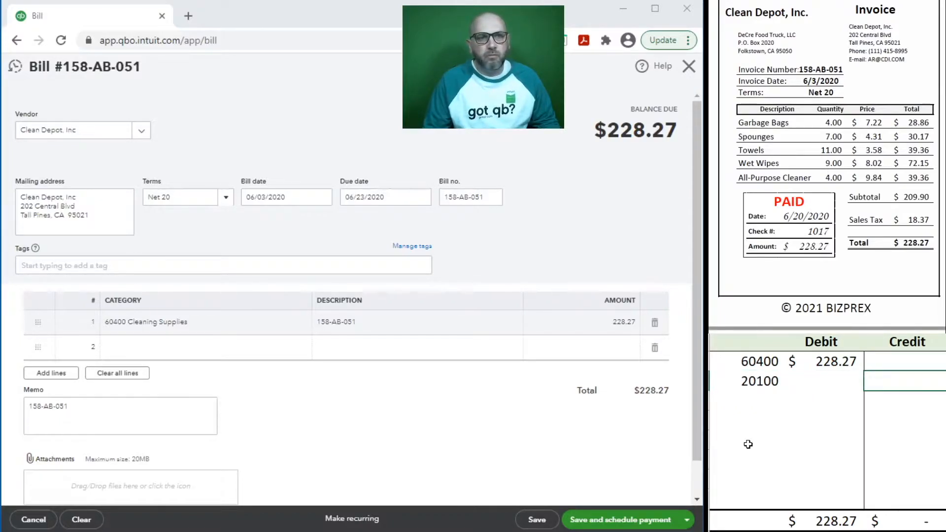
{"action": "type", "text": "228.27"}
{"action": "key", "text": "Return"}
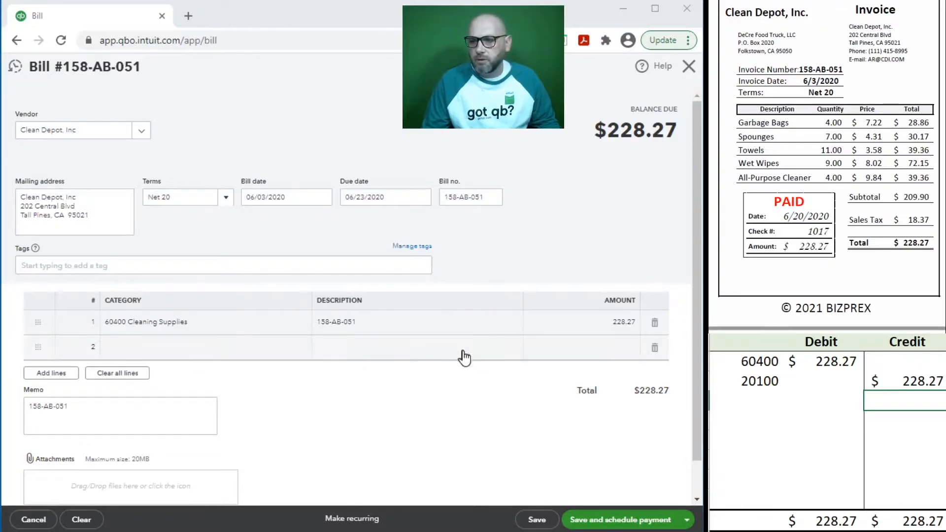
Step: Save the Clean Depot bill and close it
{"action": "left_click", "coordinate": [536, 520]}
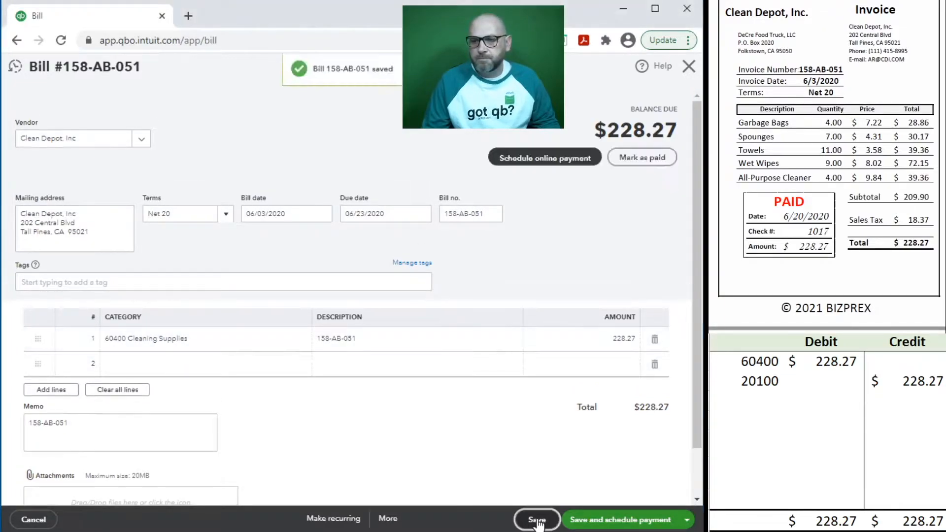
{"action": "left_click", "coordinate": [881, 400]}
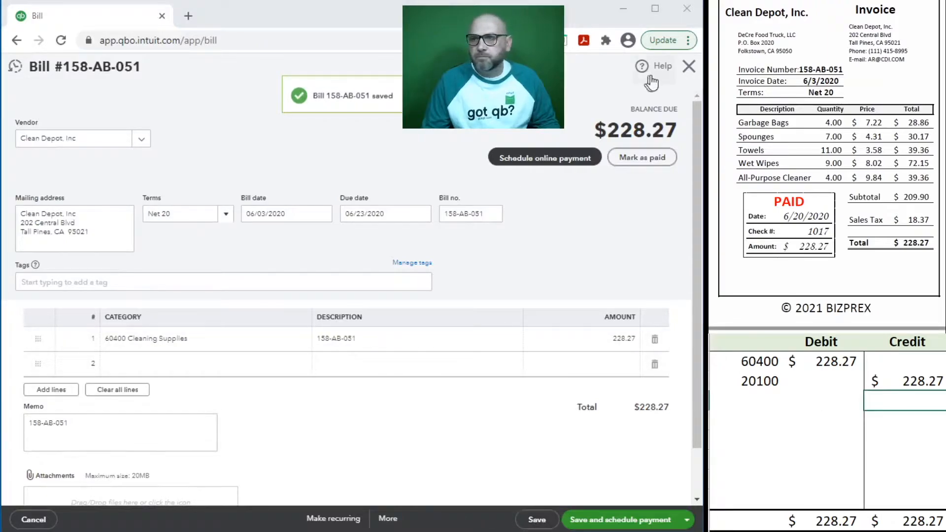
{"action": "left_click", "coordinate": [689, 68]}
{"action": "left_click", "coordinate": [689, 71]}
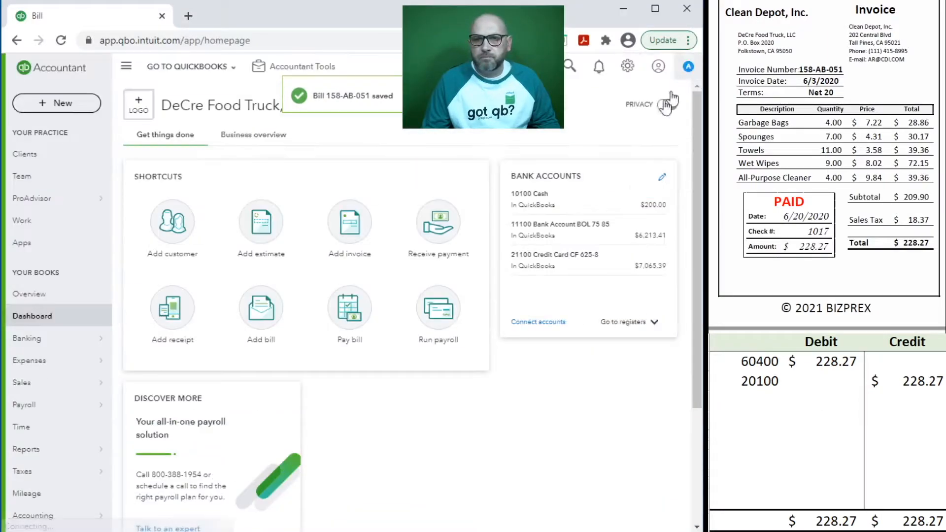
Step: Pay bills from 11100 Bank Account dated 06/20/2020, check 1017, ticking the Clean Depot bill
{"action": "left_click", "coordinate": [345, 315]}
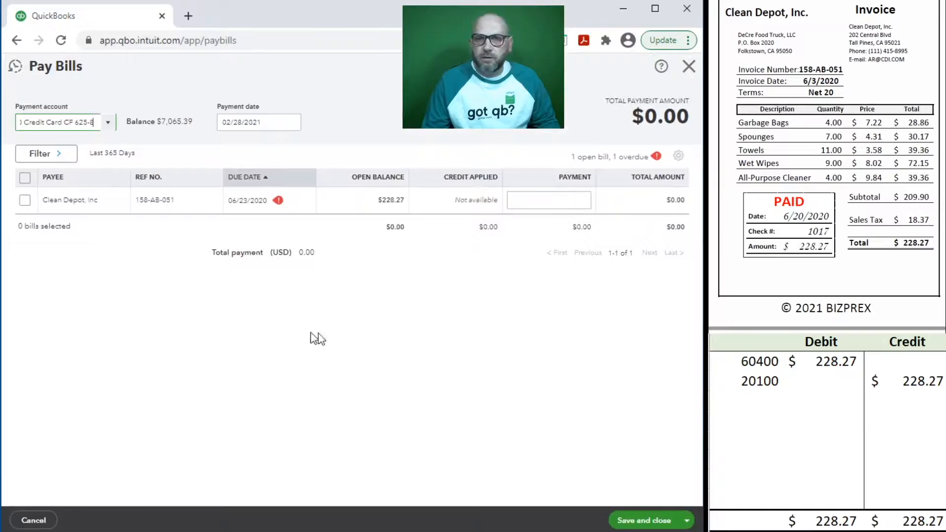
{"action": "left_click", "coordinate": [108, 122]}
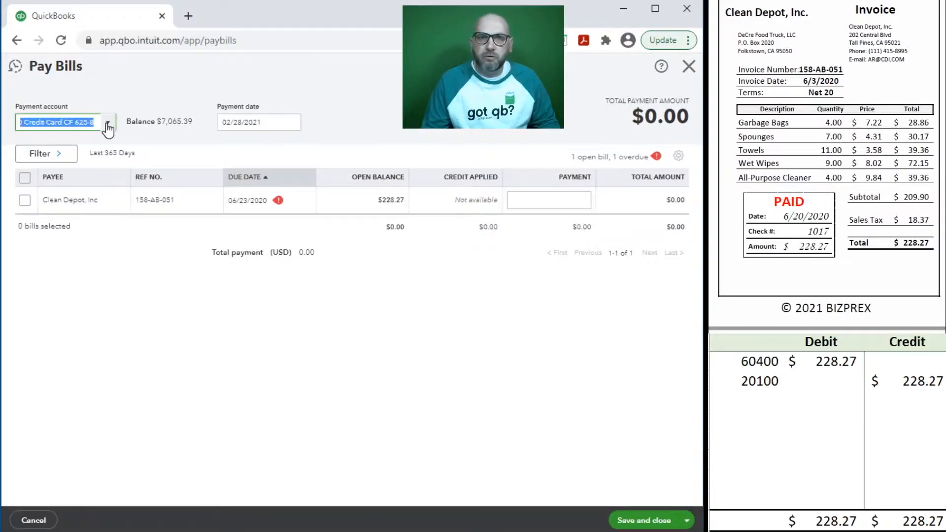
{"action": "left_click", "coordinate": [65, 185]}
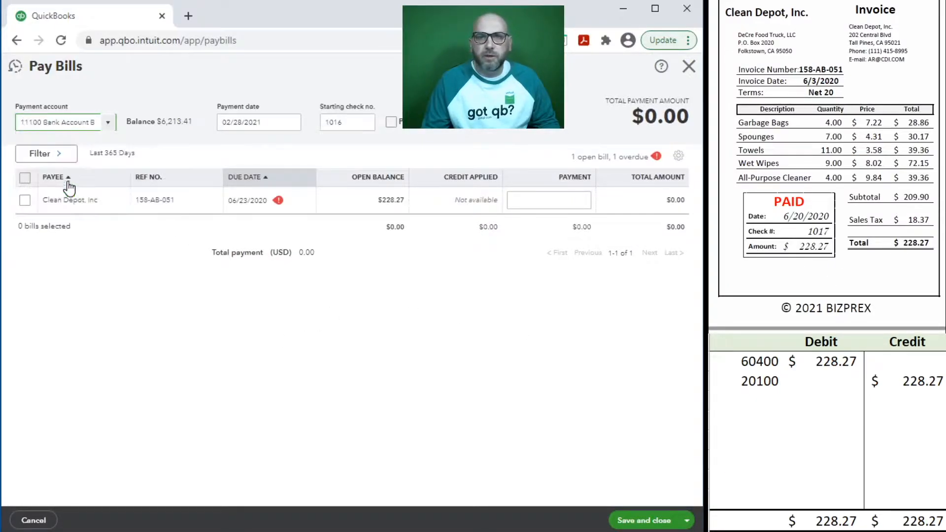
{"action": "left_click", "coordinate": [267, 124]}
{"action": "type", "text": "6/20"}
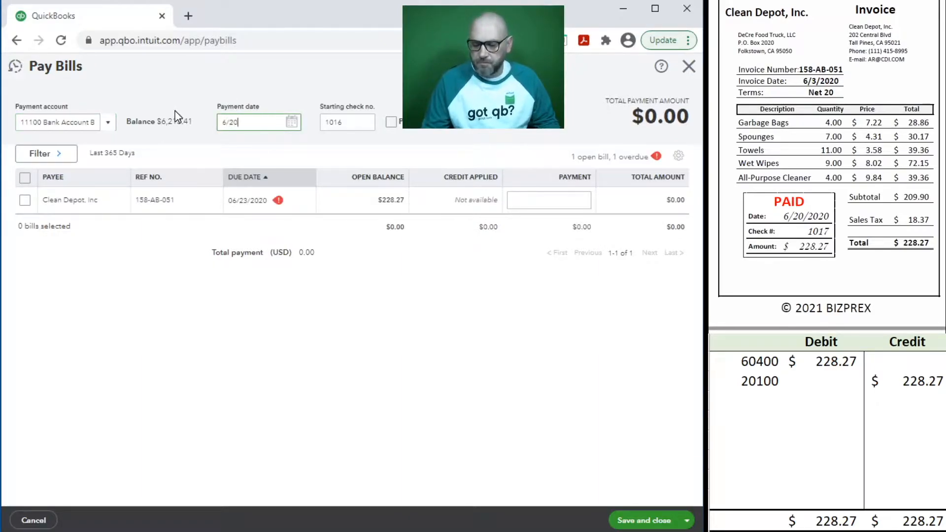
{"action": "type", "text": "/2020"}
{"action": "key", "text": "Tab"}
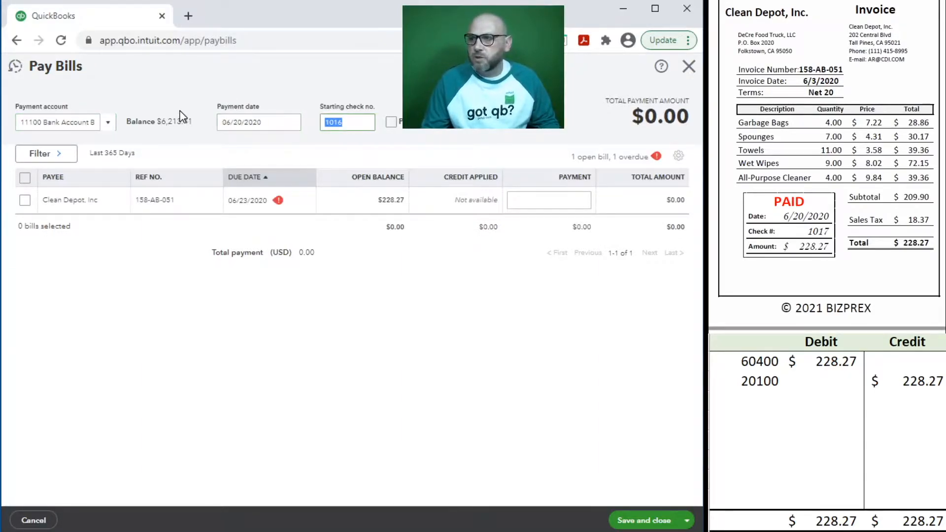
{"action": "type", "text": "10"}
{"action": "left_click", "coordinate": [24, 200]}
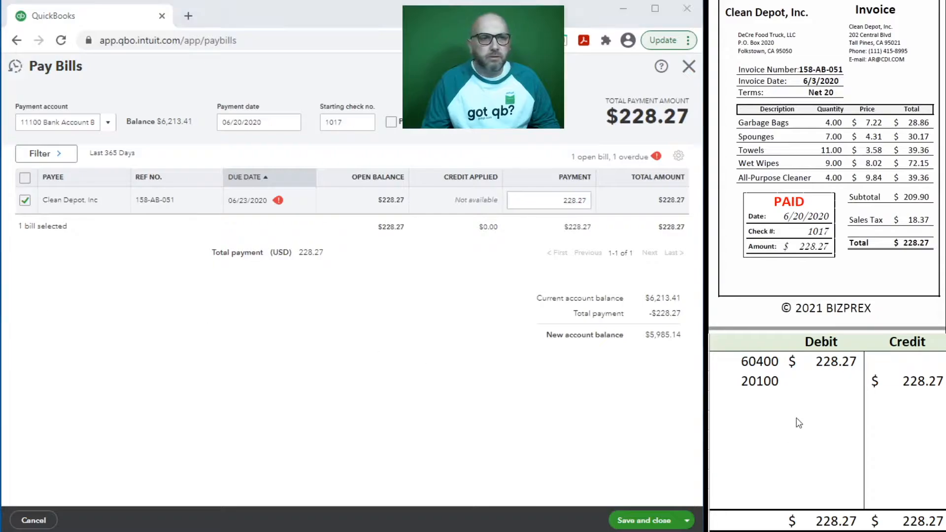
{"action": "left_click", "coordinate": [758, 398]}
Step: Journal the payment in the sheet: debit 20100 and credit 11100 for 228.27
{"action": "type", "text": "20100"}
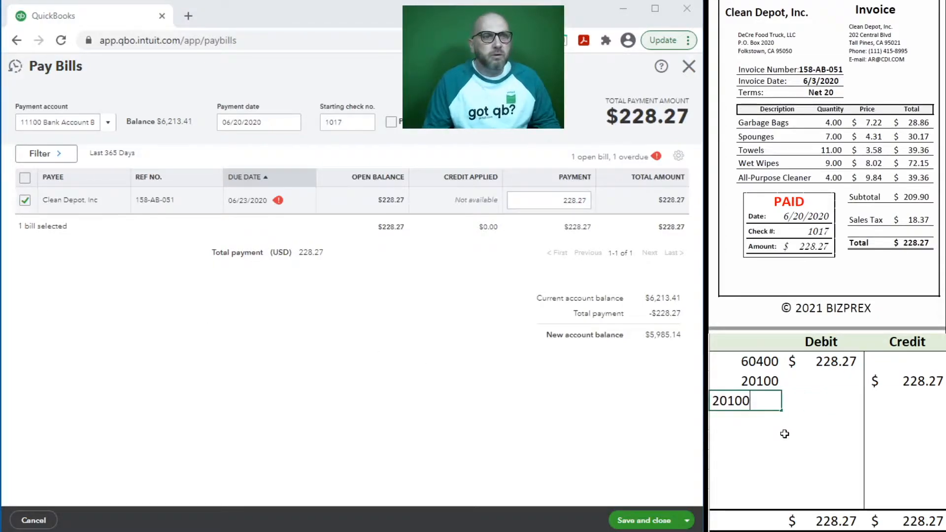
{"action": "key", "text": "Tab"}
{"action": "type", "text": "228.27"}
{"action": "key", "text": "Return"}
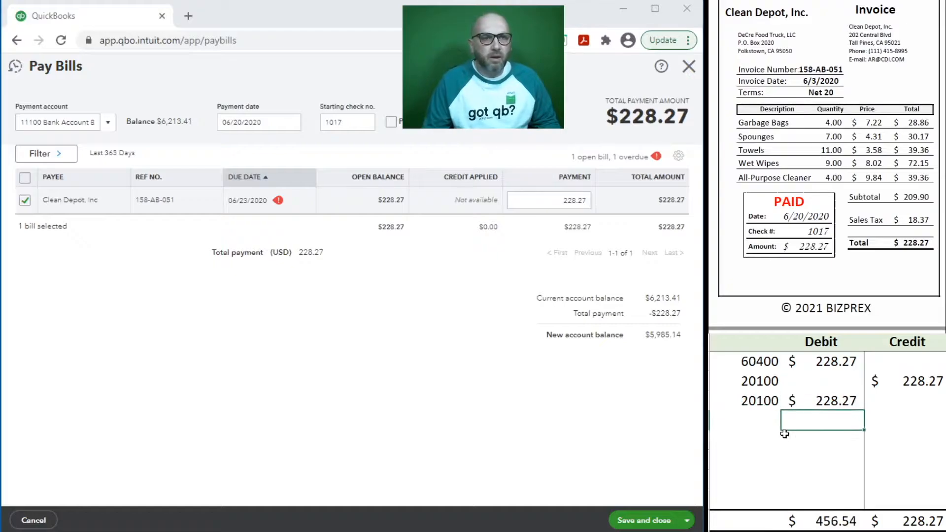
{"action": "left_click", "coordinate": [763, 428]}
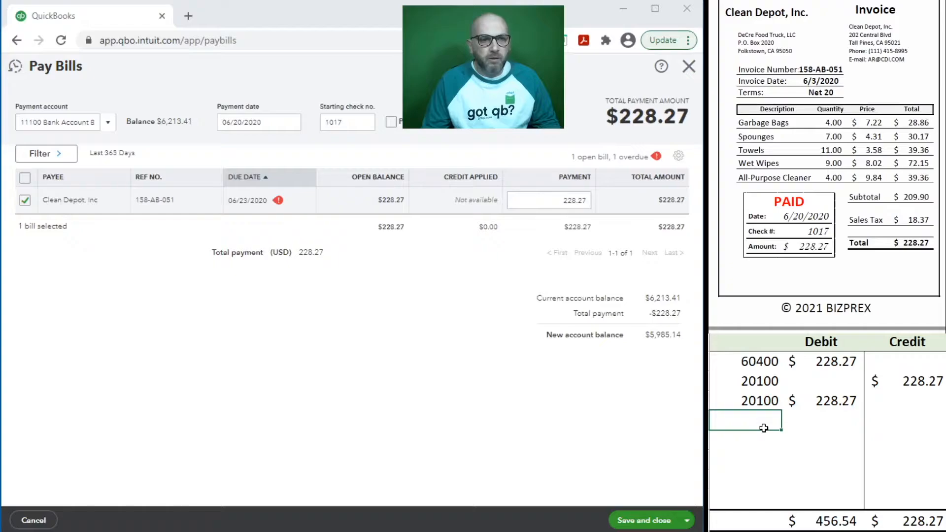
{"action": "type", "text": "11100"}
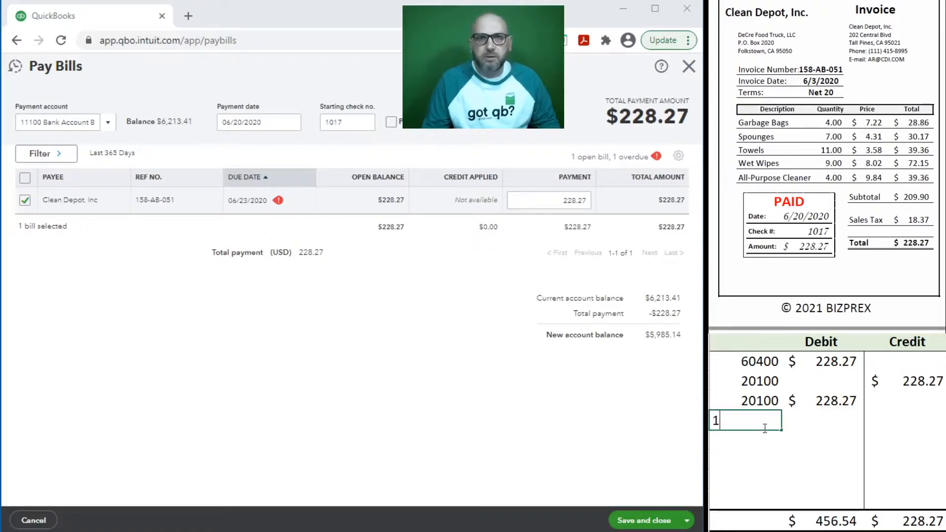
{"action": "key", "text": "Tab"}
{"action": "key", "text": "Tab"}
{"action": "key", "text": "Tab"}
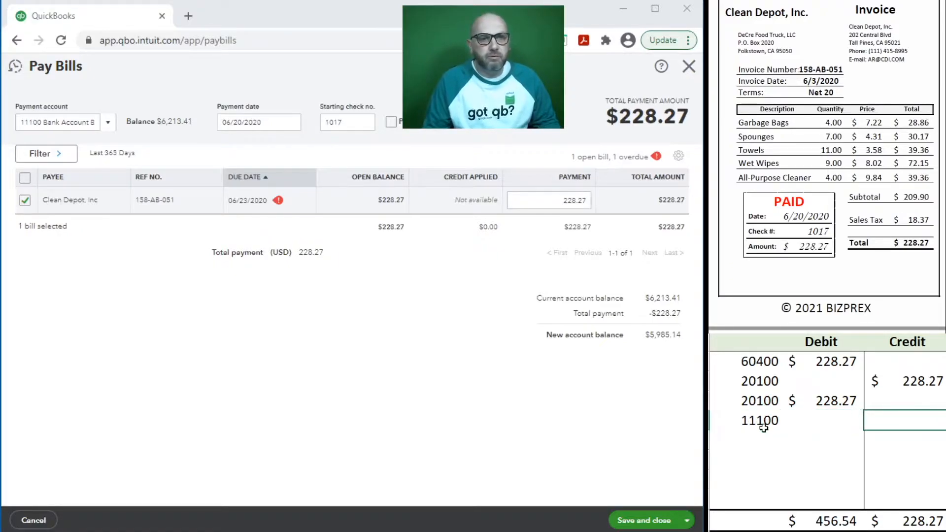
{"action": "type", "text": "3"}
{"action": "key", "text": "BackSpace"}
{"action": "type", "text": "228.27"}
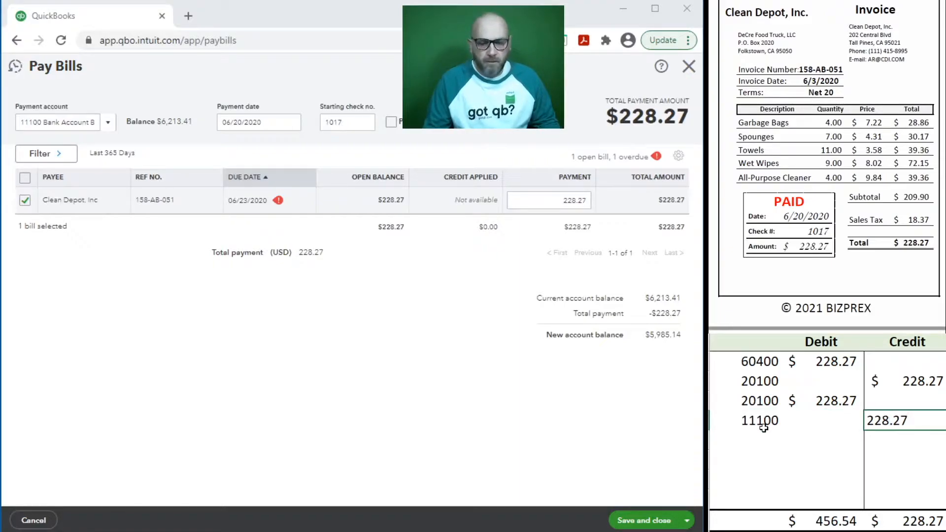
{"action": "key", "text": "Return"}
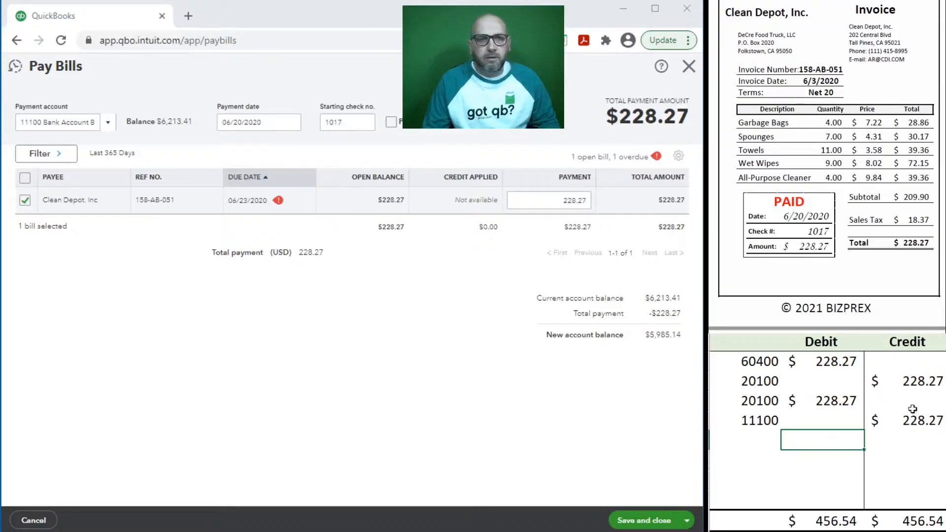
Step: Delete the 60400/20100 bill rows from the sheet and save the bill payment
{"action": "left_click_drag", "start_coordinate": [917, 380], "coordinate": [751, 367]}
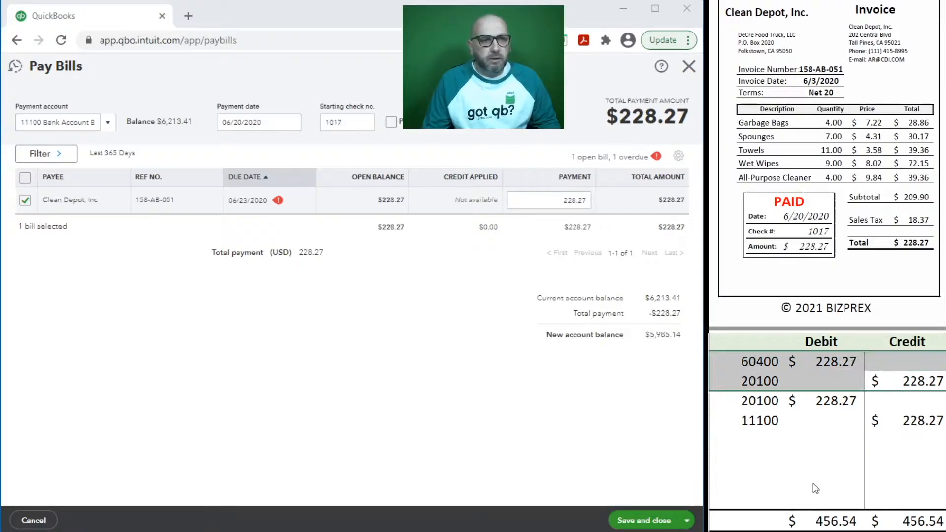
{"action": "key", "text": "Delete"}
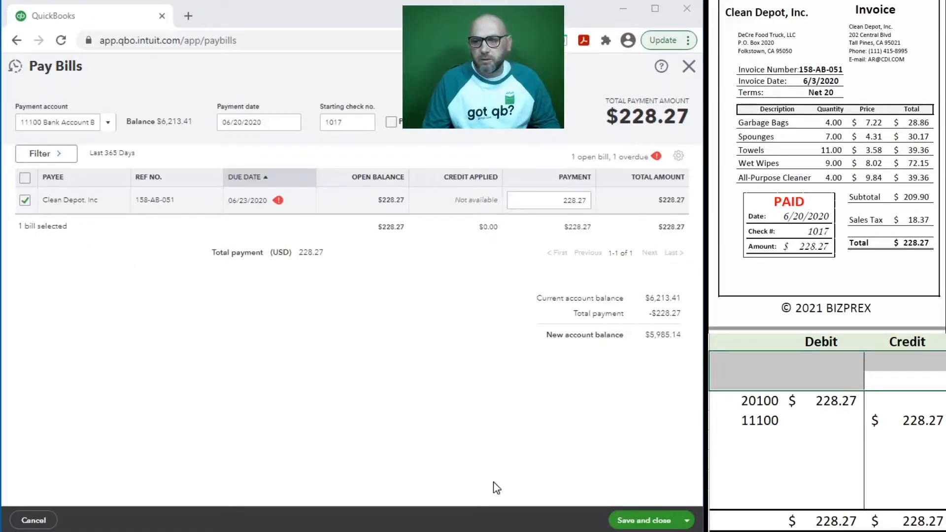
{"action": "left_click", "coordinate": [632, 520]}
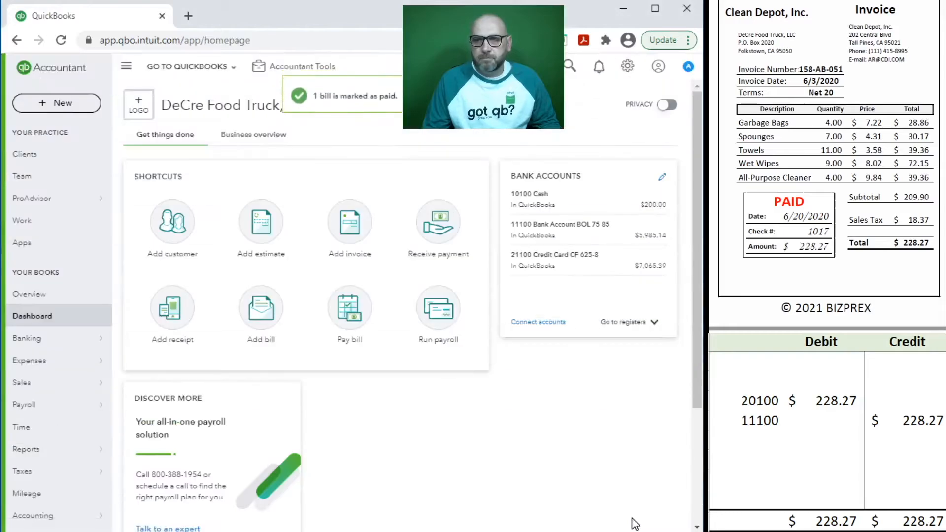
Step: Clear the previous journal entry from the sheet and start a new vendor bill
{"action": "left_click", "coordinate": [882, 419]}
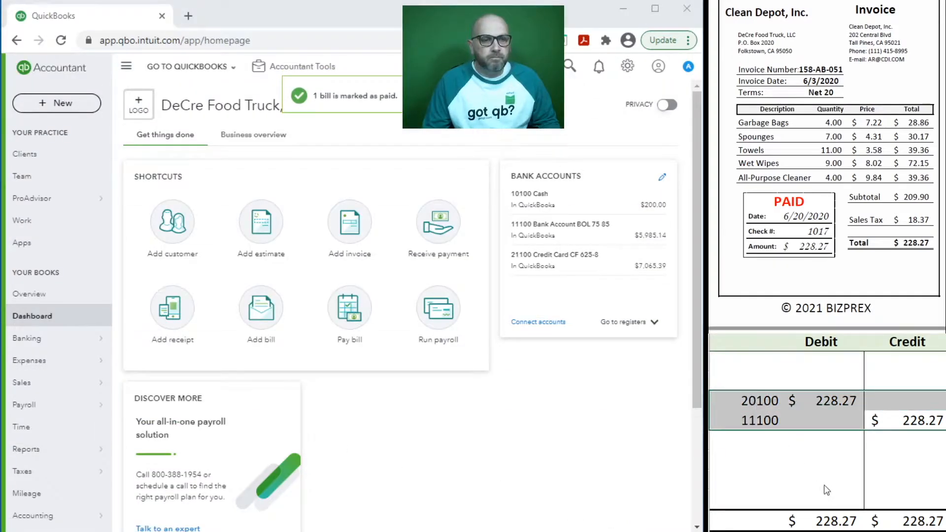
{"action": "key", "text": "Delete"}
{"action": "scroll", "coordinate": [808, 166], "scroll_direction": "down", "scroll_amount": 10}
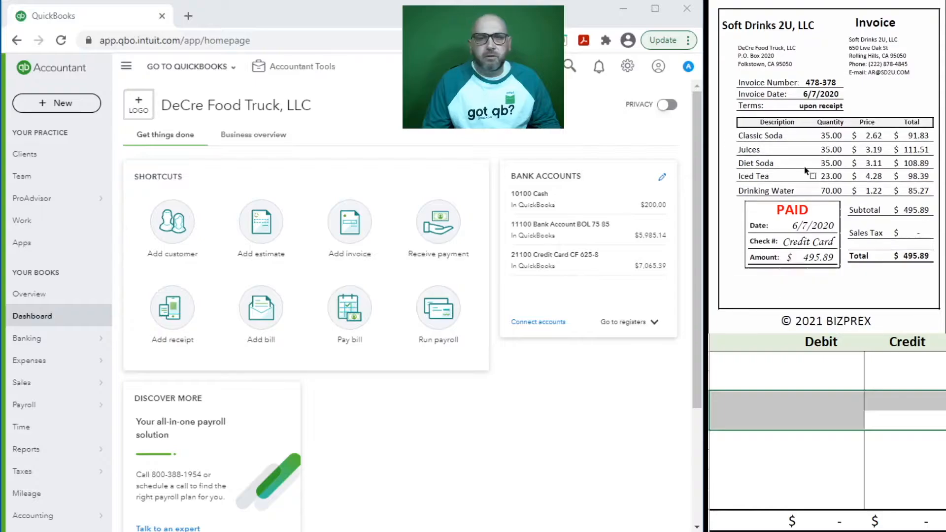
{"action": "left_click", "coordinate": [265, 306]}
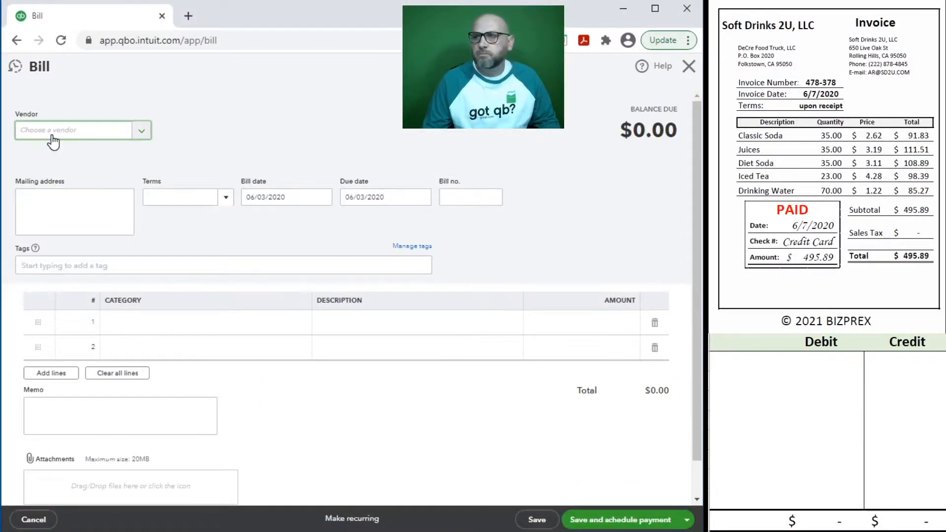
Step: Choose vendor Soft Drinks 2U, LLC with prefill and set the bill date to 06/07/2020
{"action": "type", "text": "sof"}
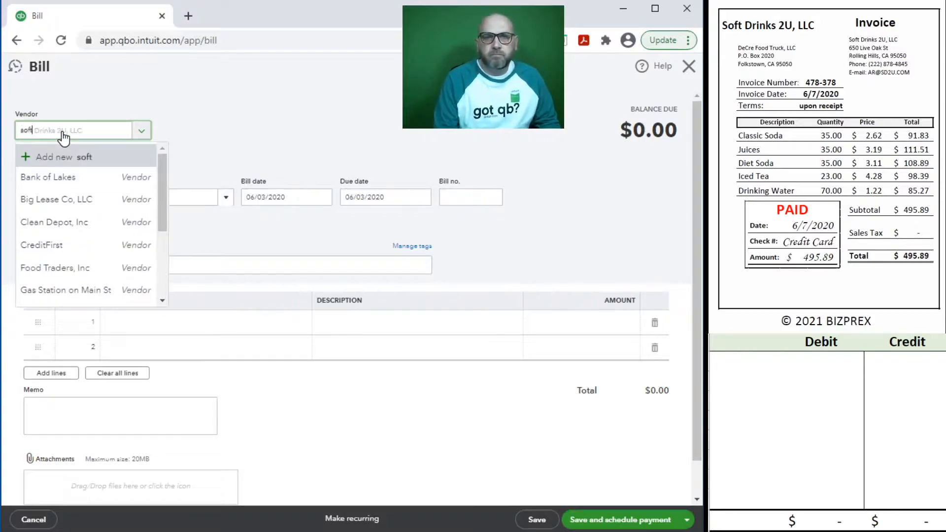
{"action": "type", "text": "t"}
{"action": "left_click", "coordinate": [95, 179]}
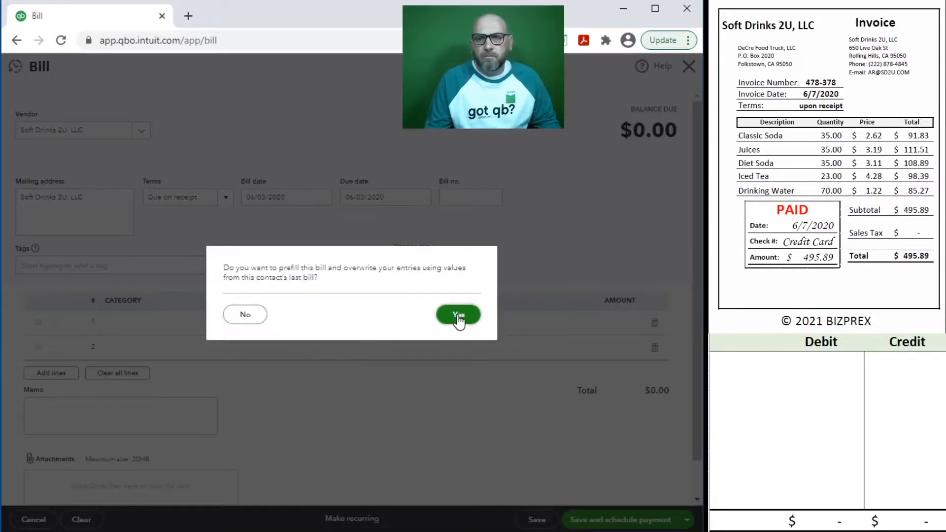
{"action": "left_click", "coordinate": [455, 316]}
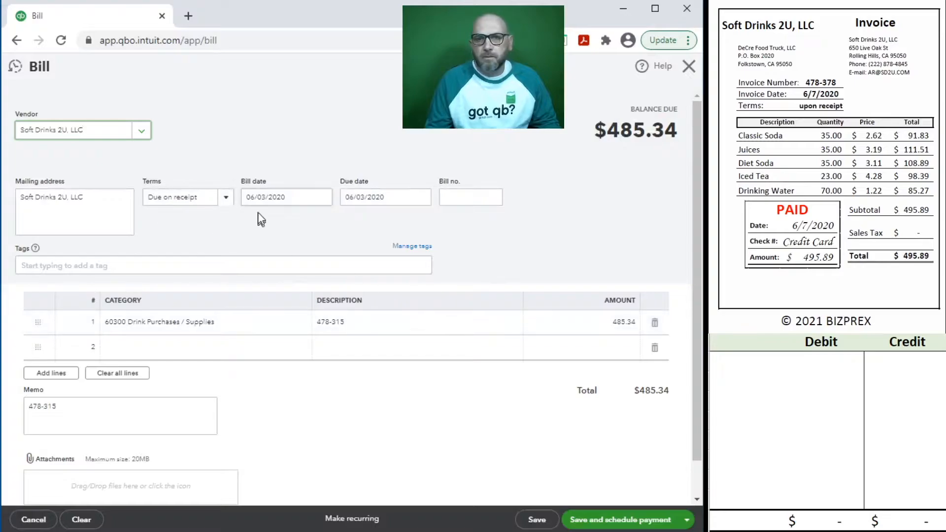
{"action": "left_click", "coordinate": [296, 196]}
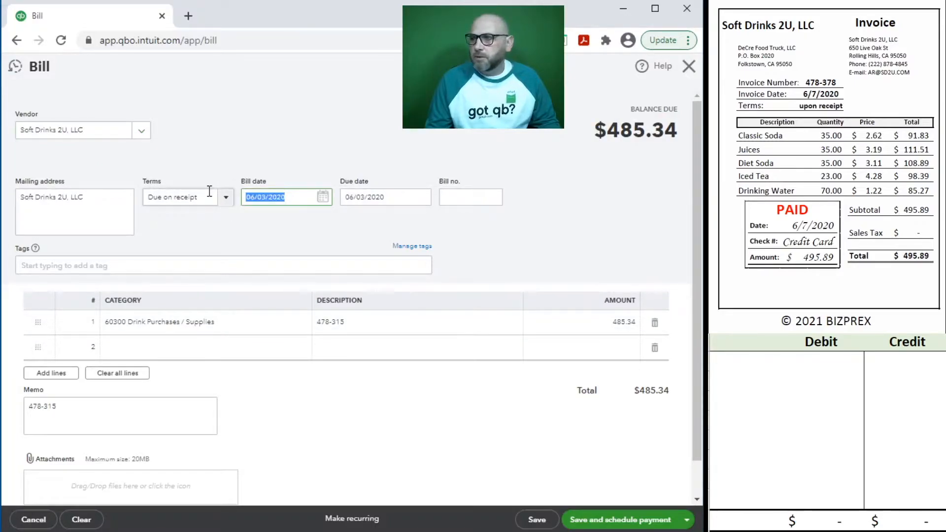
{"action": "type", "text": "6/07"}
{"action": "type", "text": "/2020"}
{"action": "key", "text": "Tab"}
Step: Enter bill number 478-378, copy it into description and memo, and begin the amount
{"action": "left_click", "coordinate": [472, 197]}
{"action": "type", "text": "4"}
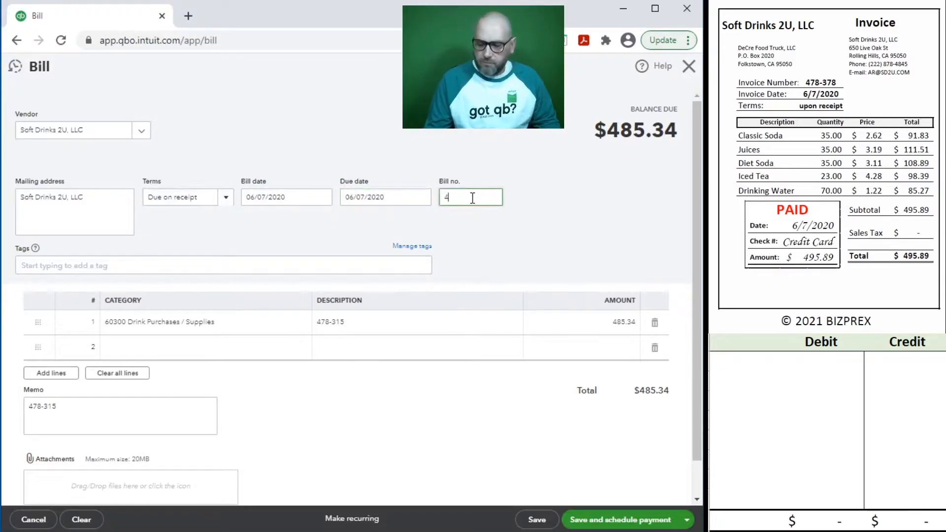
{"action": "type", "text": "78-378"}
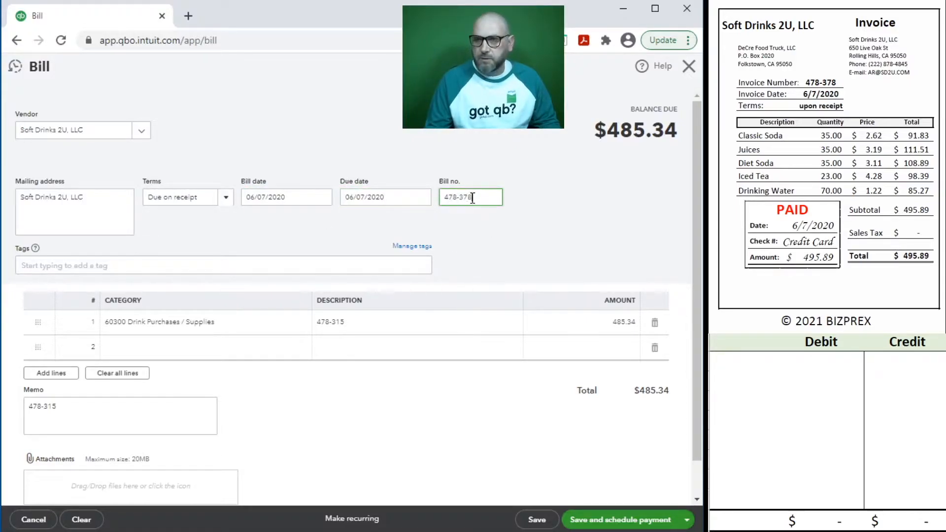
{"action": "left_click_drag", "start_coordinate": [483, 197], "coordinate": [414, 187]}
{"action": "key", "text": "ctrl+c"}
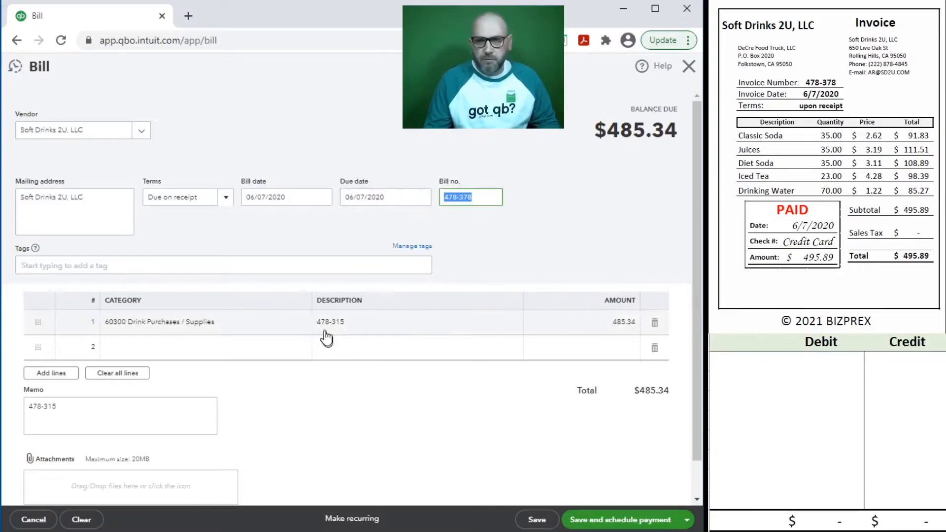
{"action": "left_click", "coordinate": [374, 325]}
{"action": "key", "text": "ctrl+v"}
{"action": "left_click", "coordinate": [88, 417]}
{"action": "left_click_drag", "start_coordinate": [89, 416], "coordinate": [18, 418]}
{"action": "key", "text": "ctrl+v"}
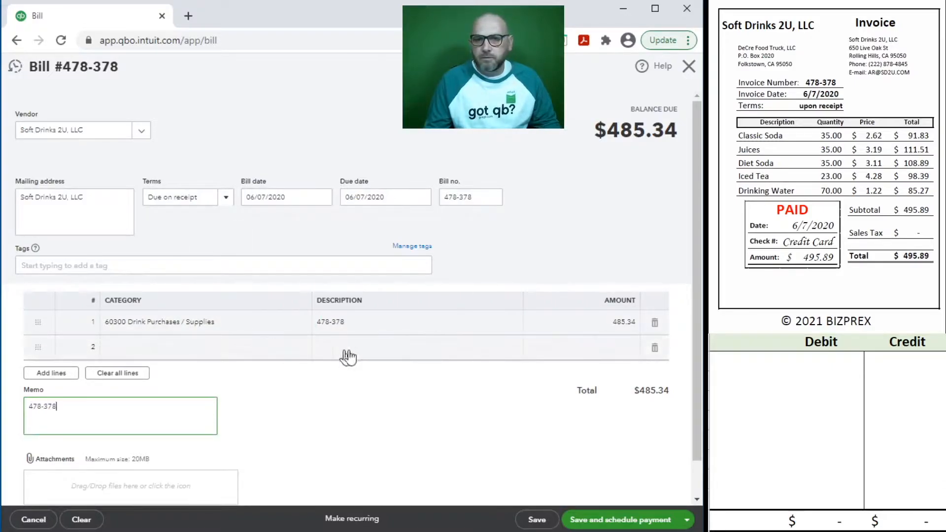
{"action": "left_click", "coordinate": [587, 324]}
{"action": "type", "text": "495"}
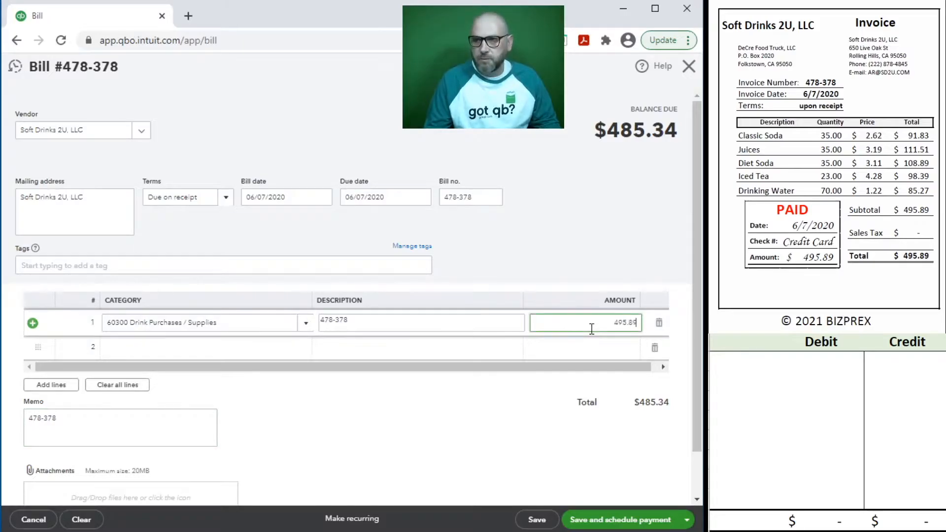
Step: Commit the 495.89 amount and journal 60300 debit and 20100 credit of 495.89
{"action": "left_click", "coordinate": [773, 369]}
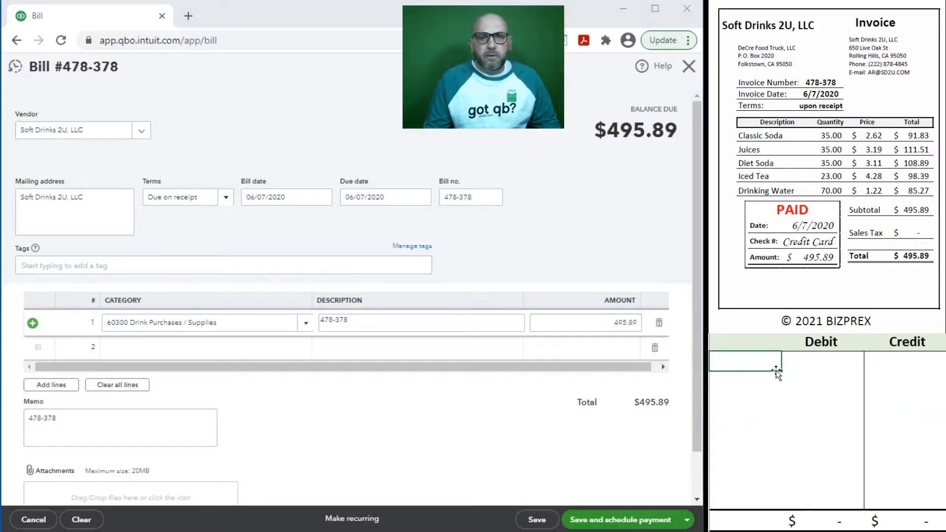
{"action": "type", "text": "60300"}
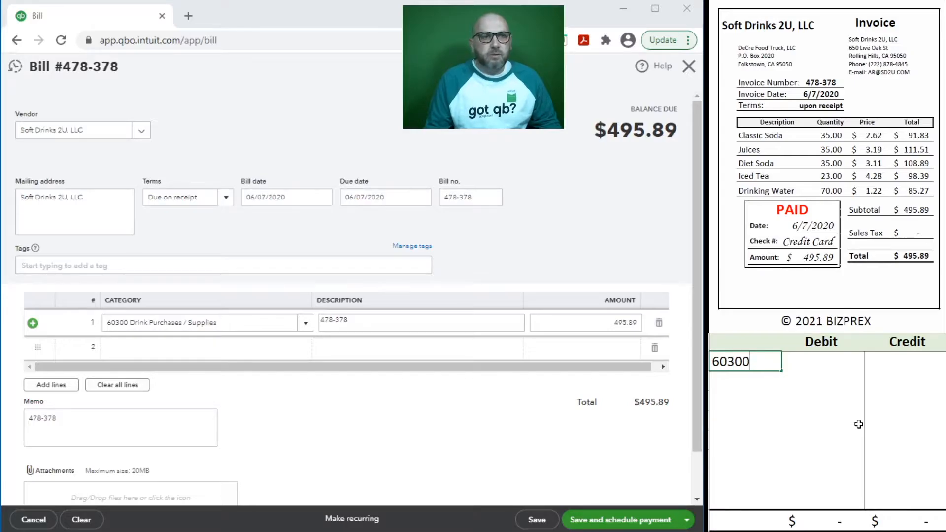
{"action": "key", "text": "Tab"}
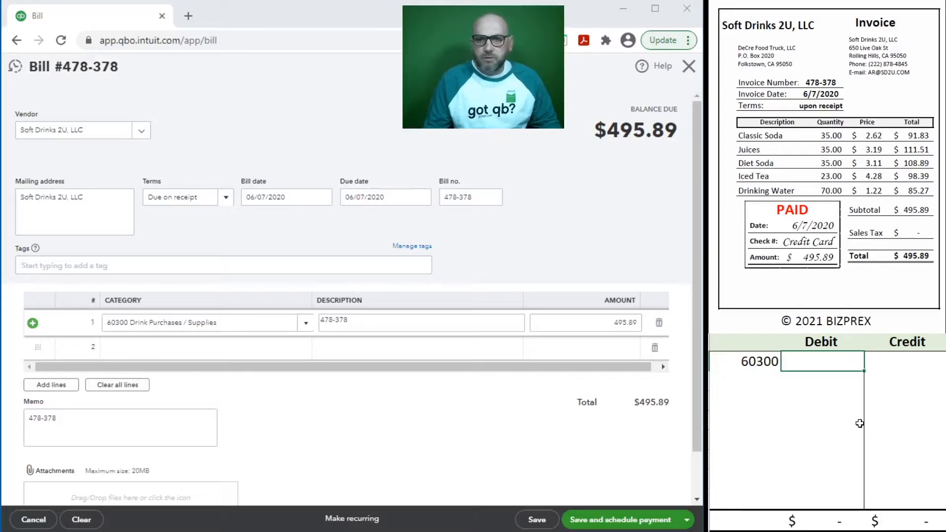
{"action": "type", "text": "495.89"}
{"action": "key", "text": "Return"}
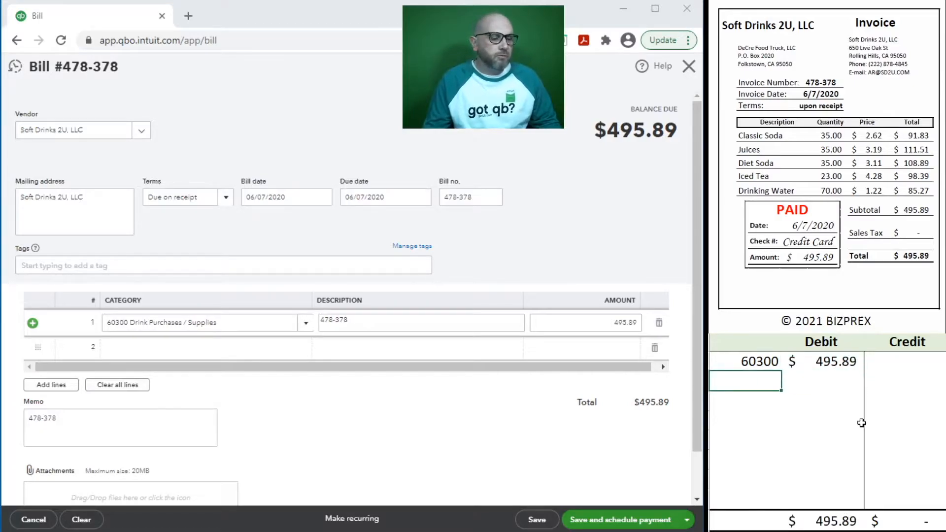
{"action": "type", "text": "20100"}
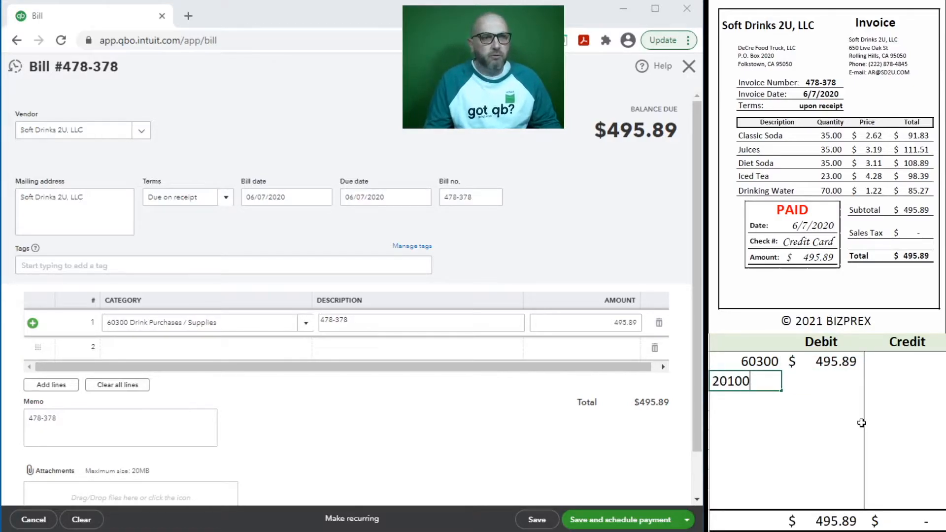
{"action": "key", "text": "Tab"}
{"action": "key", "text": "Tab"}
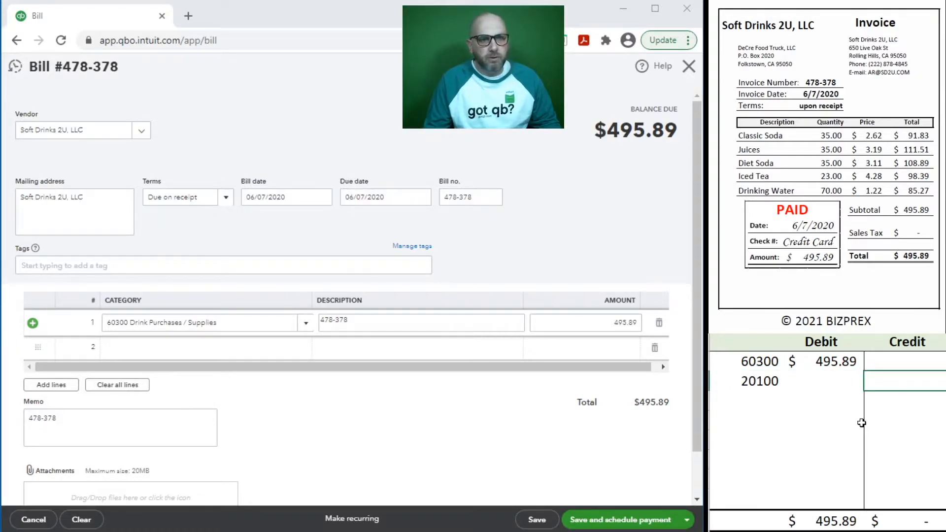
{"action": "type", "text": "495."}
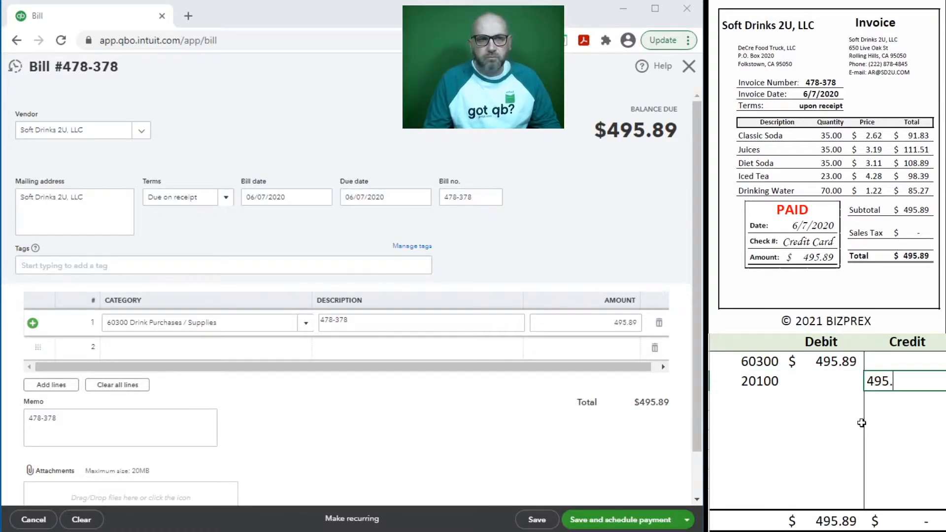
{"action": "type", "text": "89"}
{"action": "key", "text": "Return"}
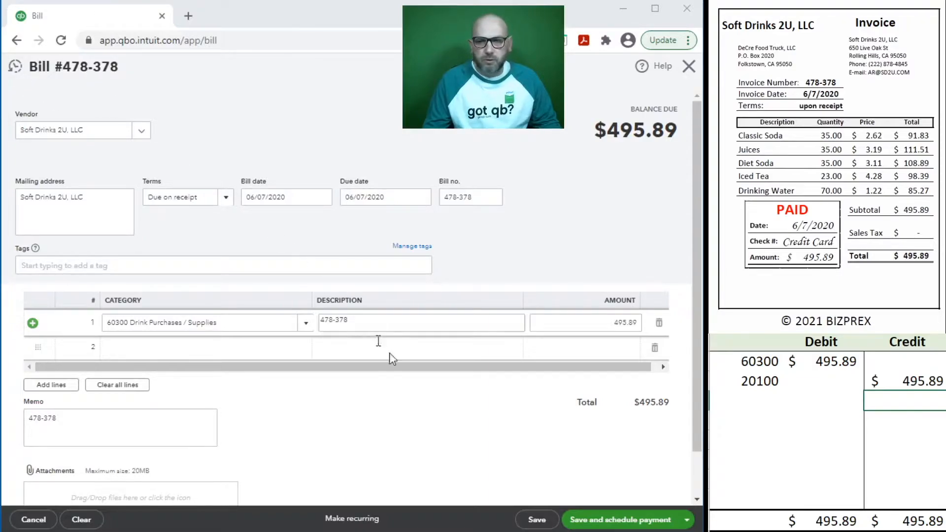
Step: Save and close bill 478-378 and start a bill payment
{"action": "left_click", "coordinate": [531, 521]}
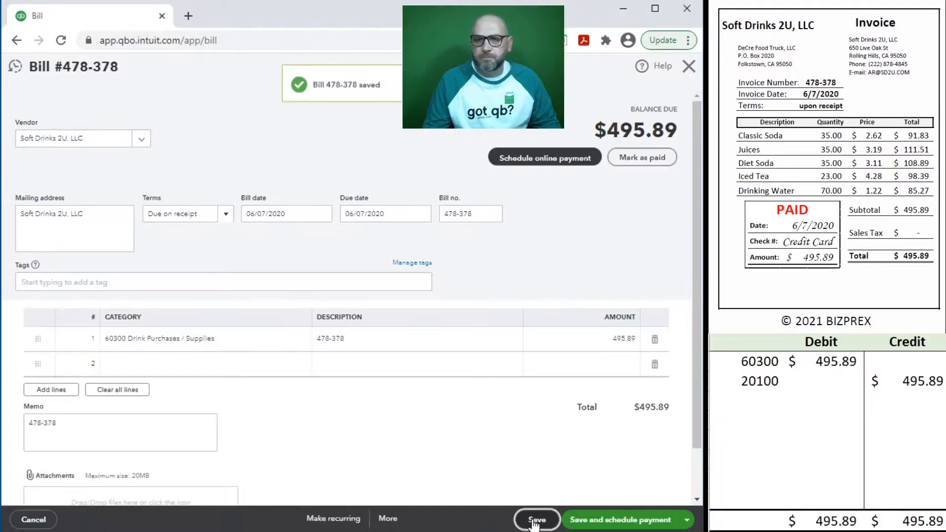
{"action": "left_click", "coordinate": [688, 66]}
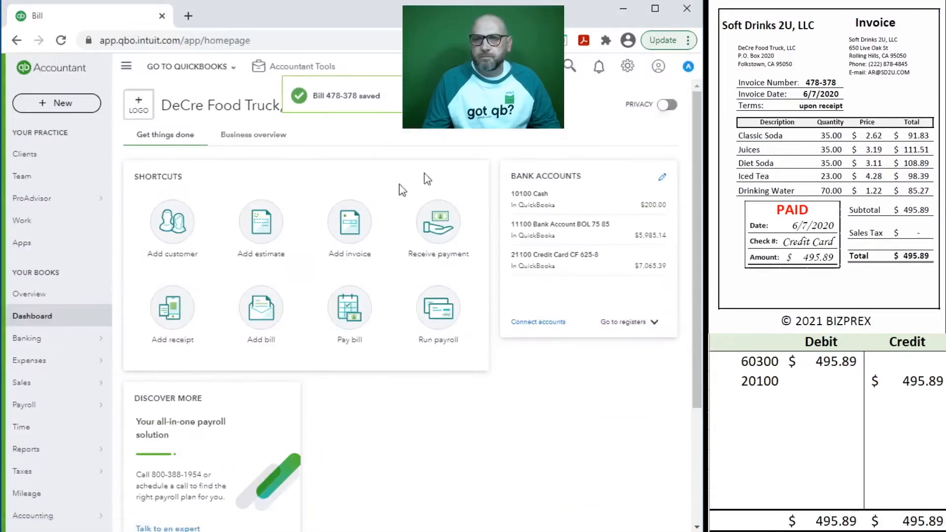
{"action": "left_click", "coordinate": [357, 318]}
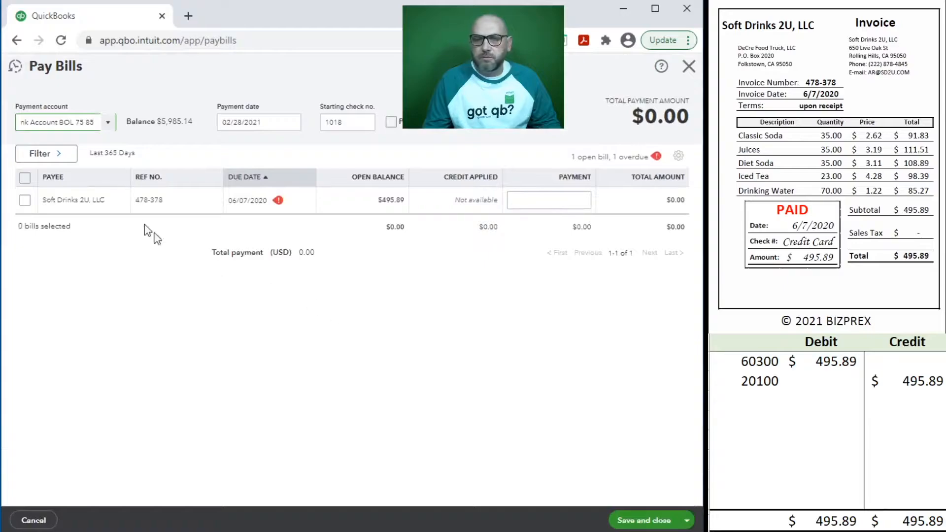
Step: Pay from 21100 Credit Card dated 06/07/2020, ticking the Soft Drinks 2U bill
{"action": "left_click", "coordinate": [109, 123]}
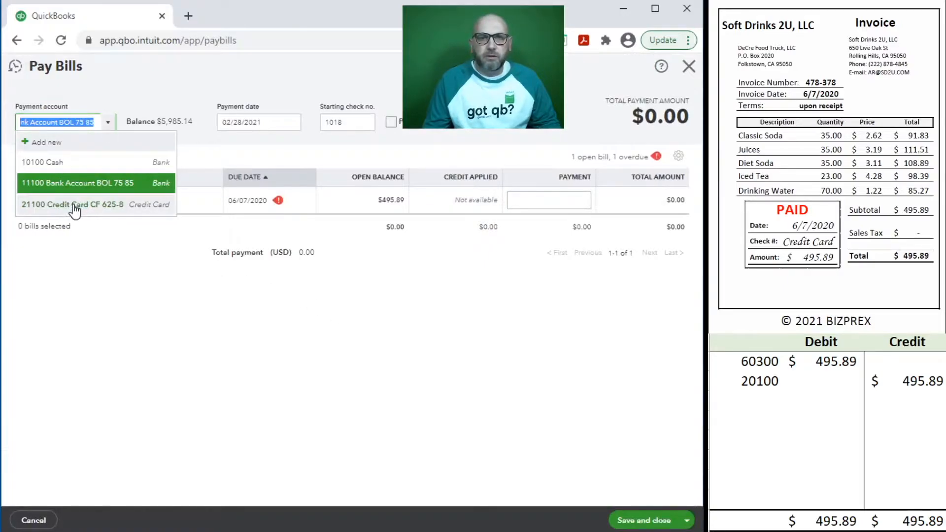
{"action": "left_click", "coordinate": [74, 204]}
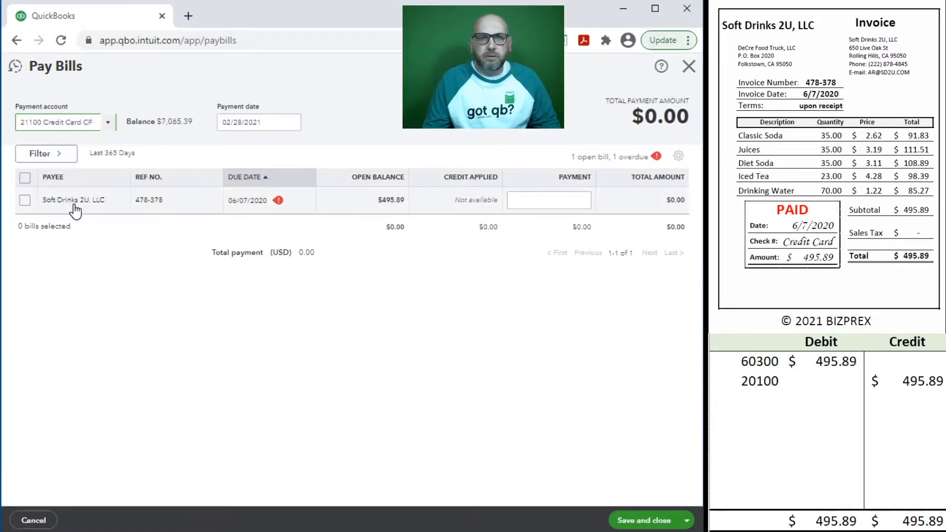
{"action": "left_click", "coordinate": [270, 122]}
{"action": "type", "text": "6/7/2020"}
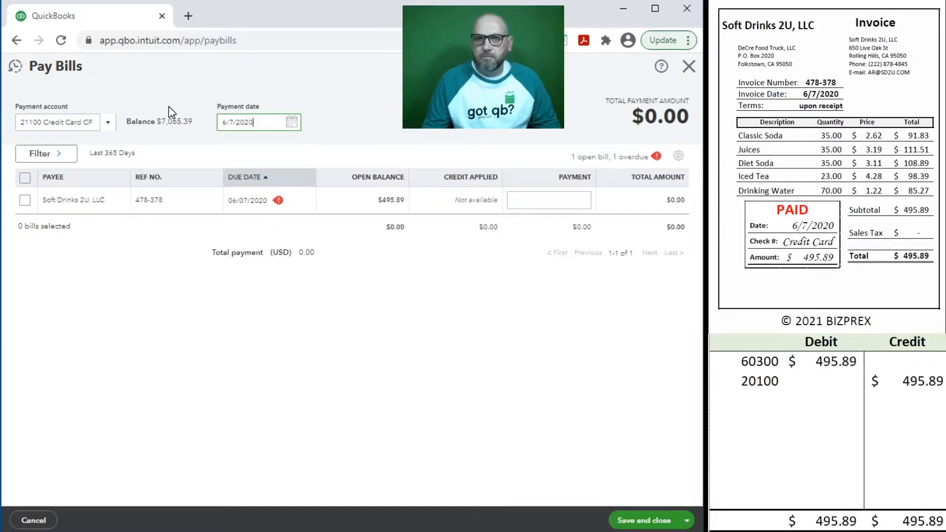
{"action": "key", "text": "Tab"}
{"action": "left_click", "coordinate": [24, 200]}
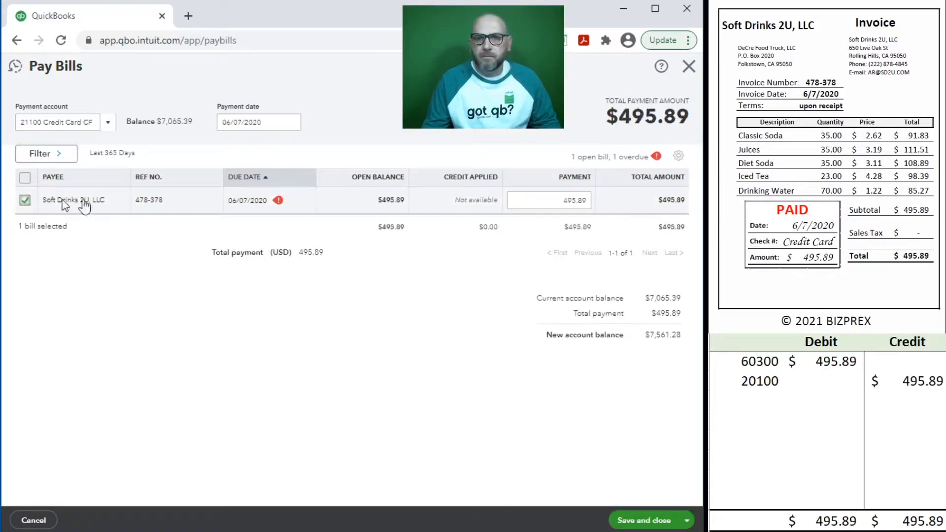
Step: Journal the payment: debit 20100 and credit 21100 for 495.89
{"action": "left_click", "coordinate": [758, 401]}
{"action": "type", "text": "20100"}
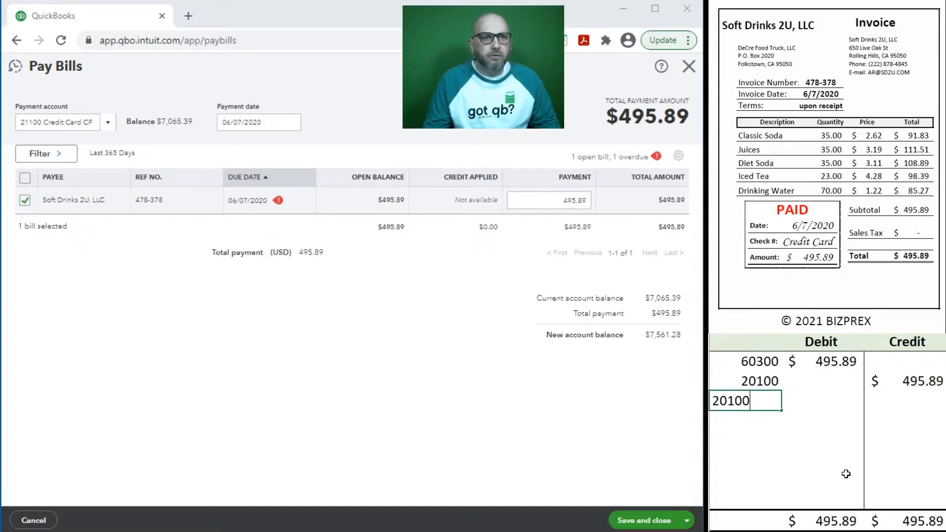
{"action": "key", "text": "ctrl+Return"}
{"action": "key", "text": "Tab"}
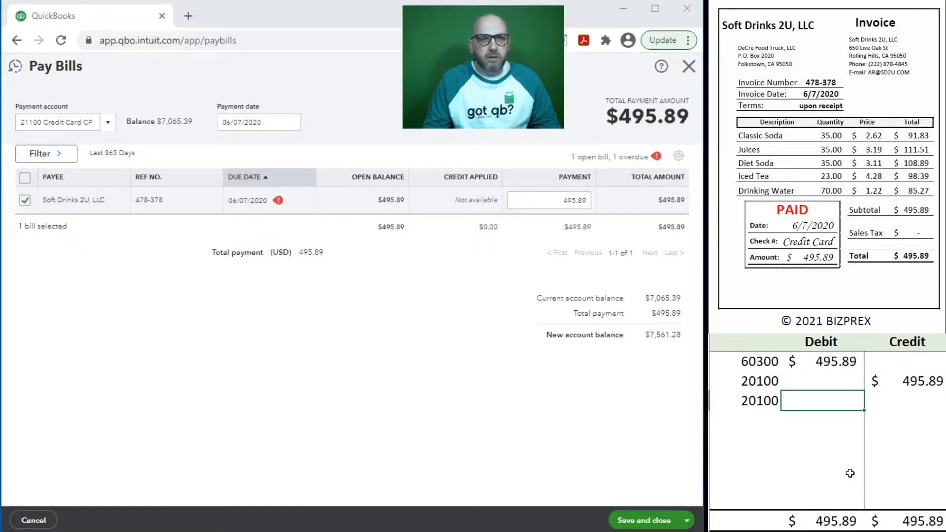
{"action": "type", "text": "495.89"}
{"action": "key", "text": "Return"}
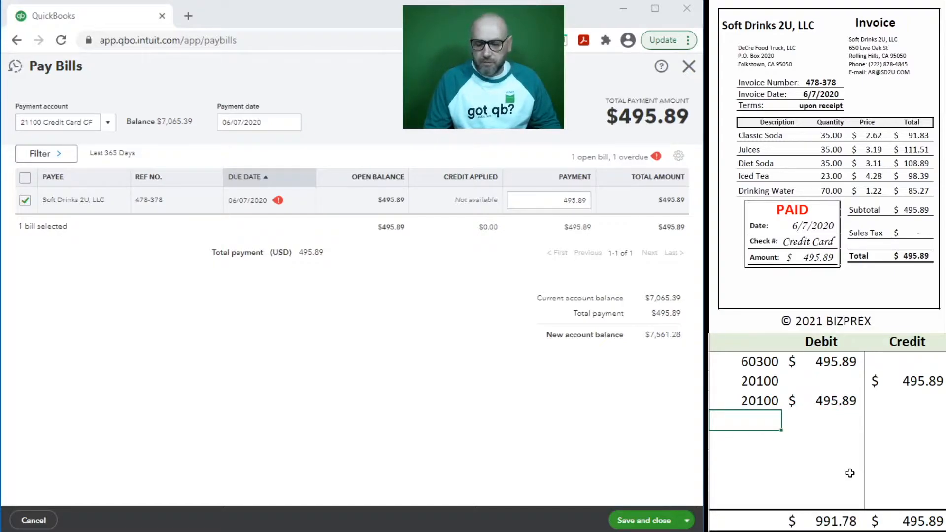
{"action": "type", "text": "21100"}
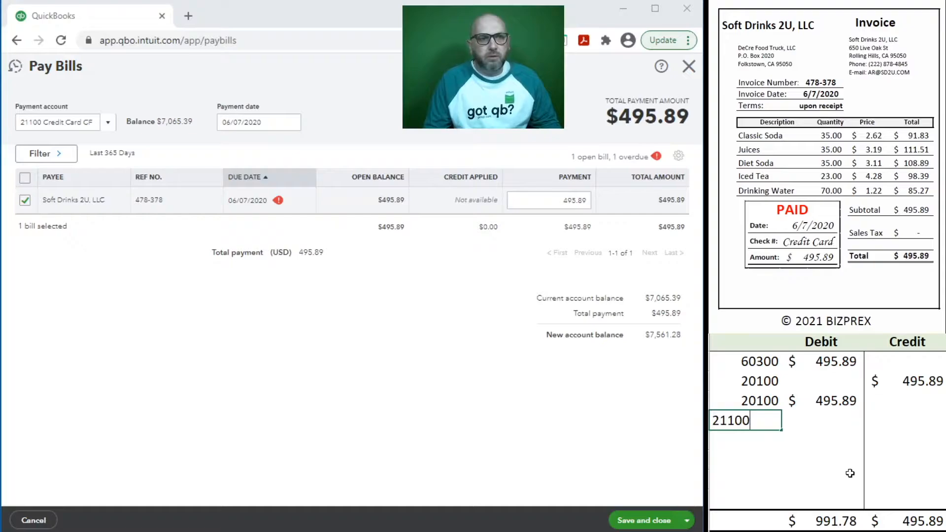
{"action": "key", "text": "Tab"}
{"action": "key", "text": "Tab"}
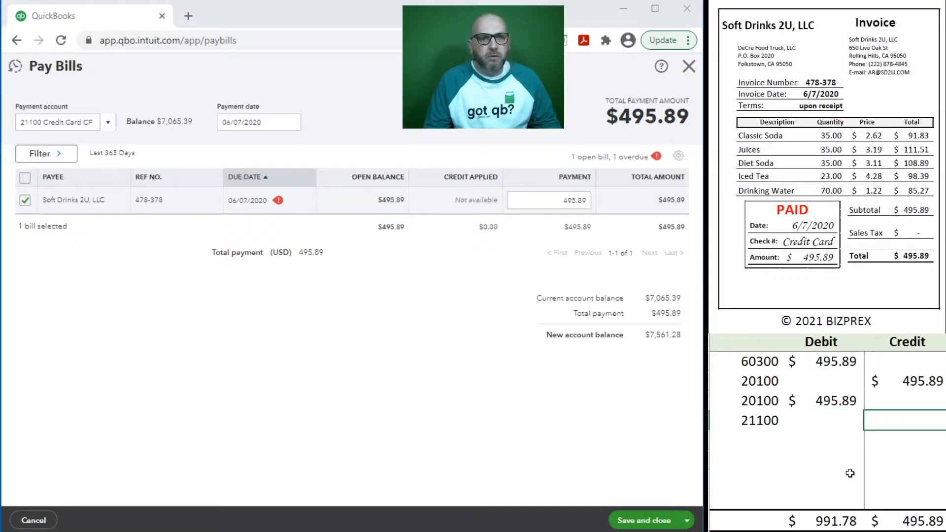
{"action": "type", "text": "4"}
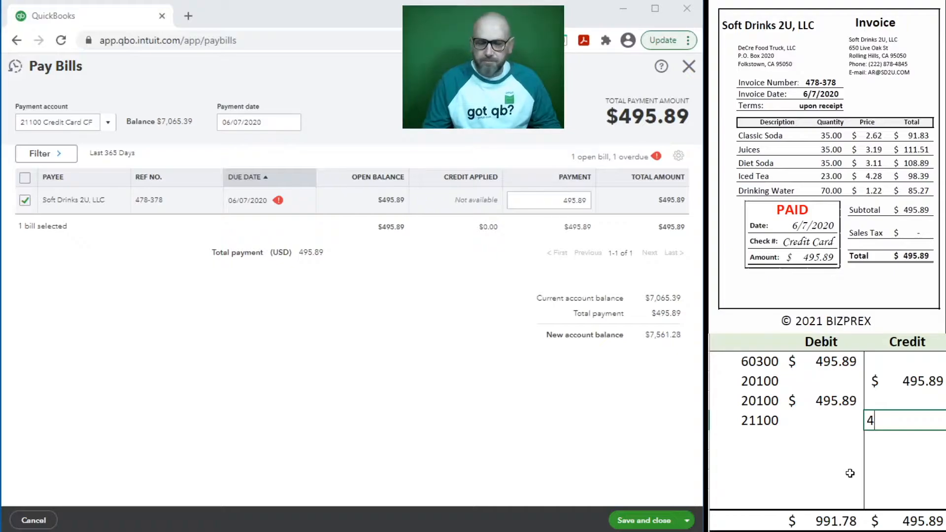
{"action": "type", "text": "95.89"}
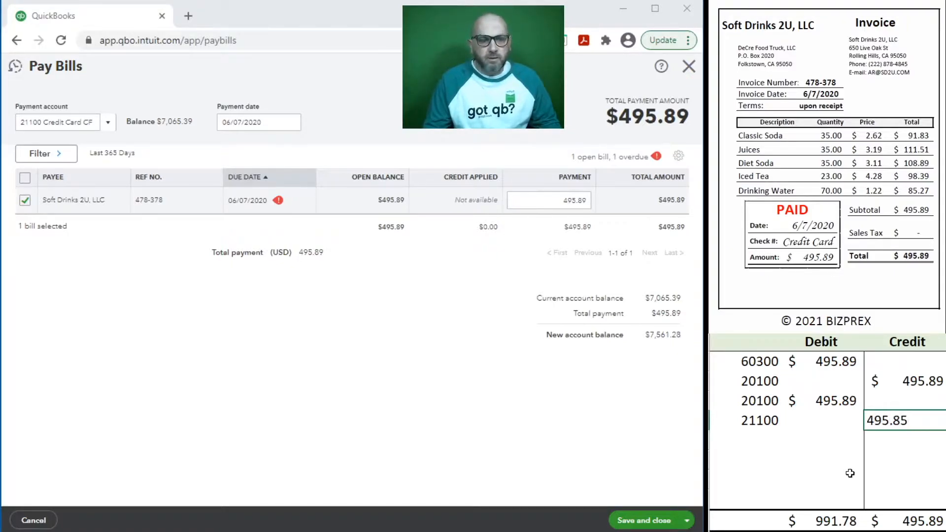
{"action": "key", "text": "Return"}
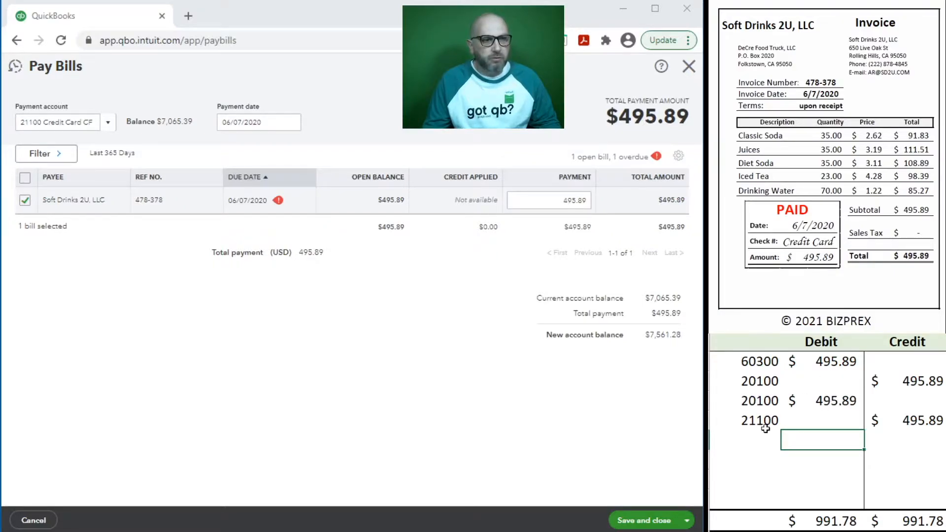
Step: Delete the 60300/20100 bill rows from the sheet and save the bill payment
{"action": "mouse_move", "coordinate": [886, 382]}
{"action": "left_mouse_down"}
{"action": "mouse_move", "coordinate": [834, 401]}
{"action": "mouse_move", "coordinate": [738, 365]}
{"action": "left_mouse_up"}
{"action": "key", "text": "Delete"}
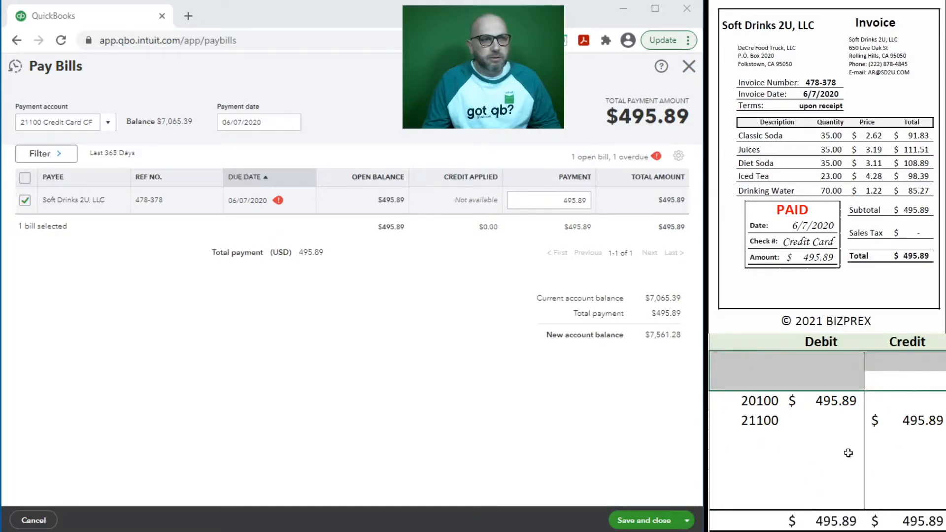
{"action": "left_click", "coordinate": [631, 521]}
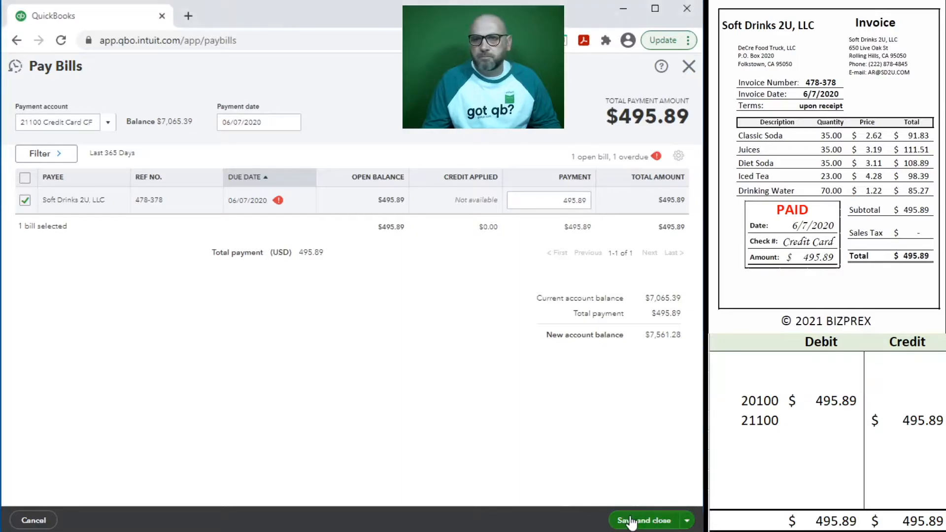
Step: Delete the 20100/21100 payment rows from the sheet and start a new vendor bill
{"action": "left_click", "coordinate": [778, 424]}
{"action": "left_click_drag", "start_coordinate": [891, 417], "coordinate": [757, 409]}
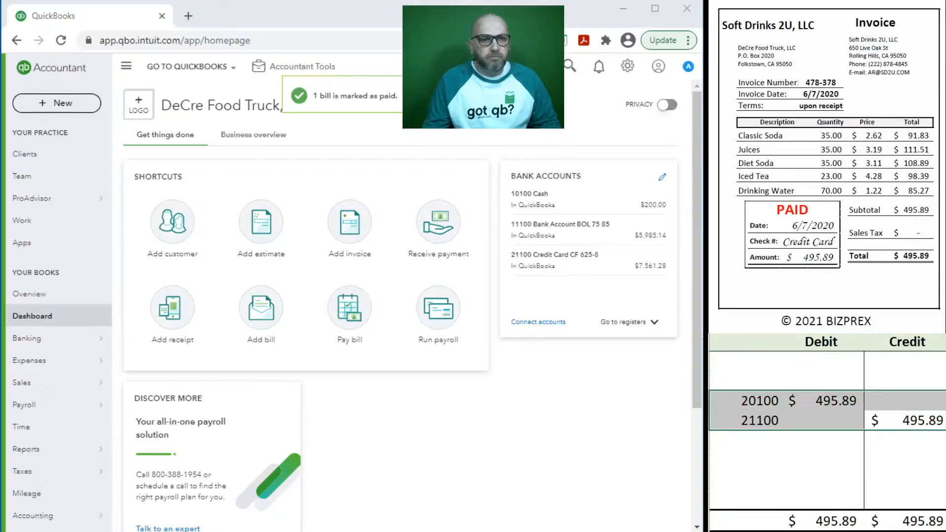
{"action": "key", "text": "Delete"}
{"action": "scroll", "coordinate": [830, 177], "scroll_direction": "down", "scroll_amount": 5}
{"action": "scroll", "coordinate": [830, 176], "scroll_direction": "down", "scroll_amount": 1}
{"action": "scroll", "coordinate": [830, 177], "scroll_direction": "up", "scroll_amount": 1}
{"action": "scroll", "coordinate": [829, 177], "scroll_direction": "down", "scroll_amount": 1}
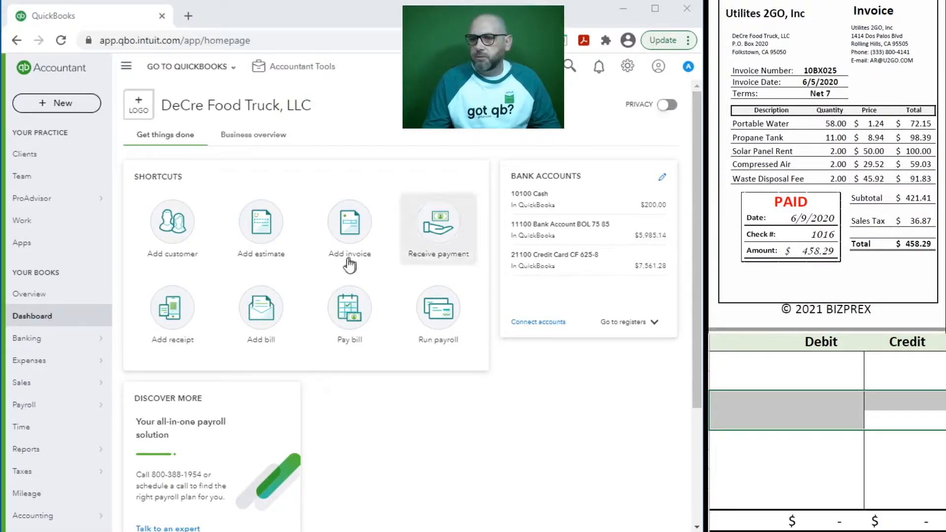
{"action": "left_click", "coordinate": [260, 321]}
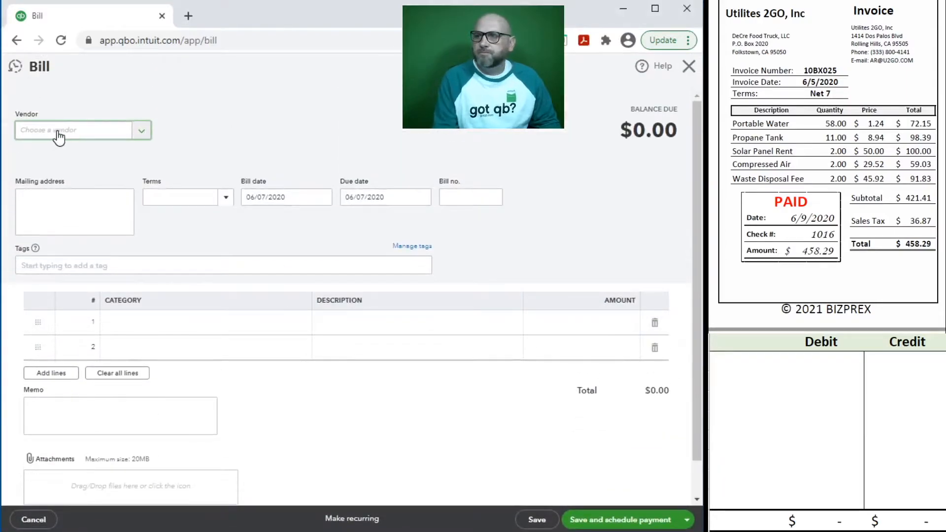
Step: Choose vendor Utilities 2GO, Inc, prefill from its last bill, and date it 06/05/2020
{"action": "type", "text": "uti"}
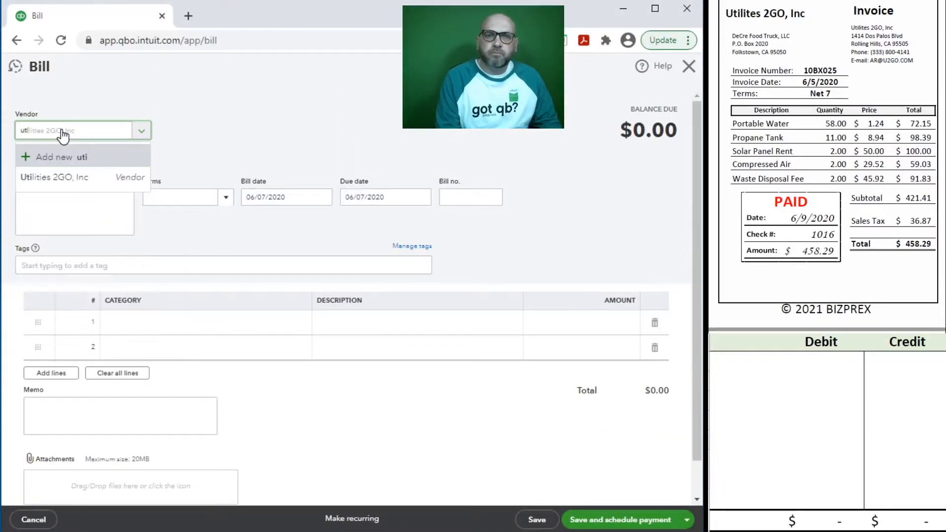
{"action": "left_click", "coordinate": [73, 186]}
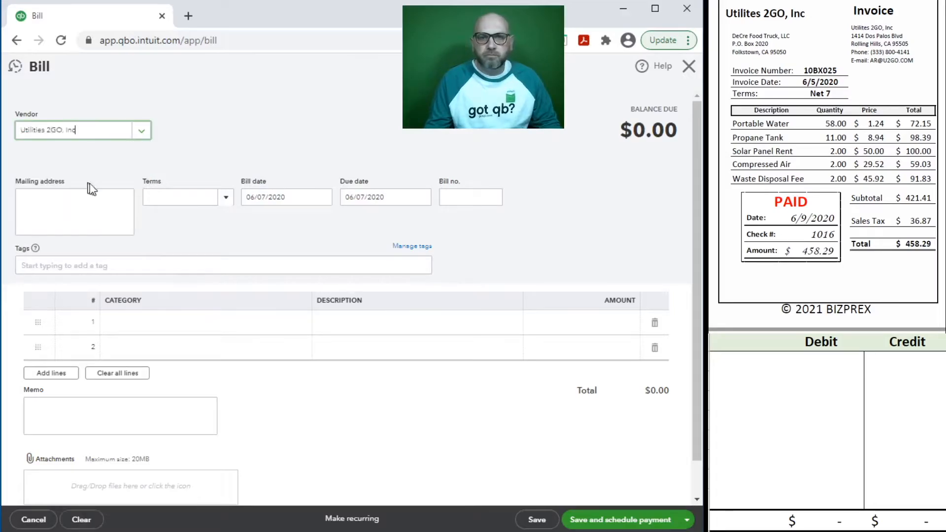
{"action": "left_click", "coordinate": [453, 315]}
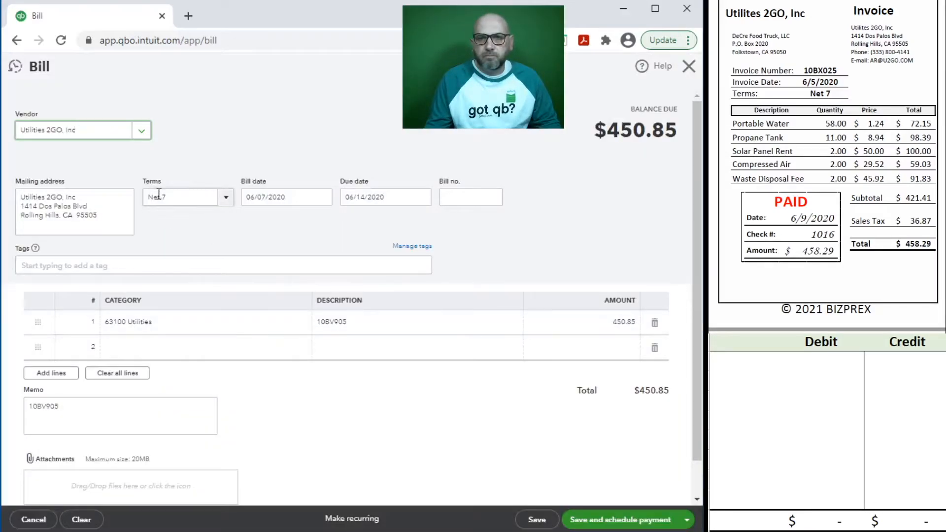
{"action": "left_click", "coordinate": [301, 201]}
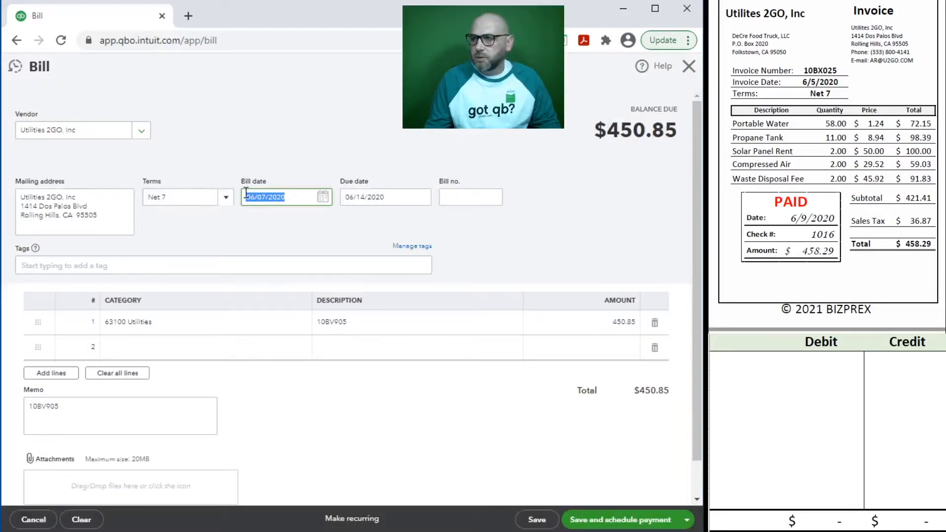
{"action": "type", "text": "6"}
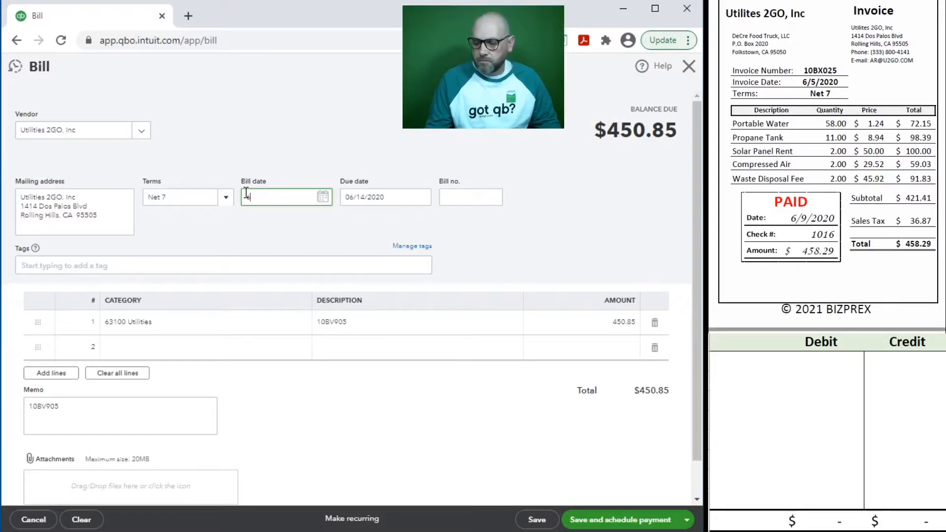
{"action": "key", "text": "Tab"}
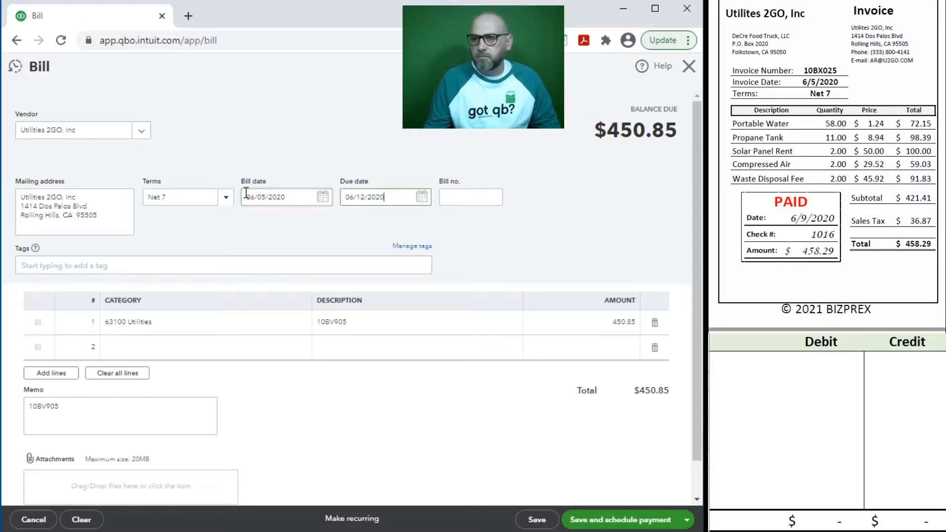
Step: Enter bill number 10BX025 and copy it into the line description and memo
{"action": "left_click", "coordinate": [468, 199]}
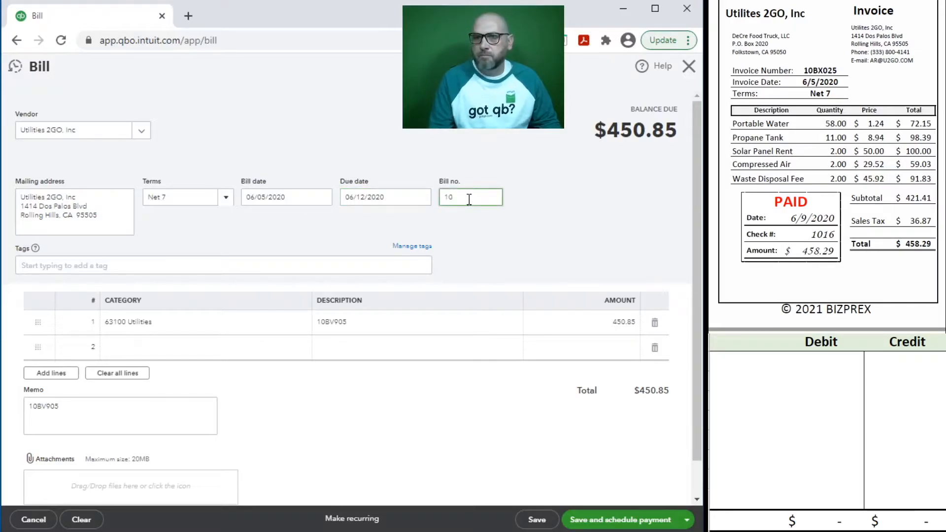
{"action": "type", "text": "10BX025"}
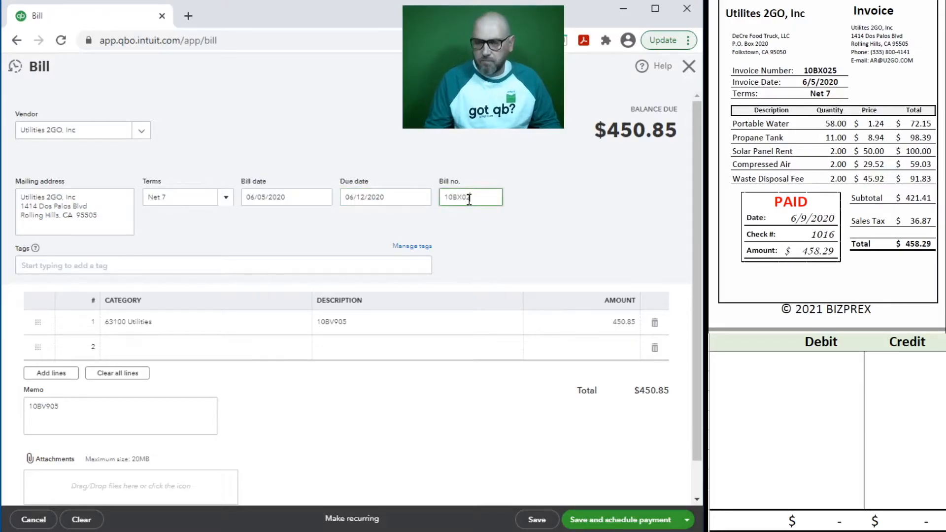
{"action": "left_click_drag", "start_coordinate": [485, 197], "coordinate": [419, 197]}
{"action": "key", "text": "ctrl+c"}
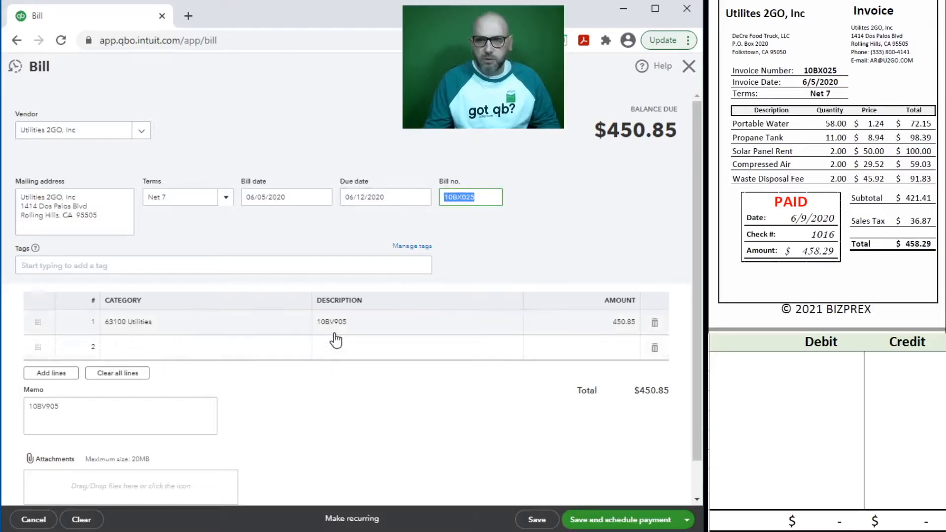
{"action": "left_click", "coordinate": [371, 327]}
{"action": "key", "text": "ctrl+v"}
{"action": "left_click", "coordinate": [143, 435]}
{"action": "left_click_drag", "start_coordinate": [128, 420], "coordinate": [8, 408]}
{"action": "key", "text": "ctrl+v"}
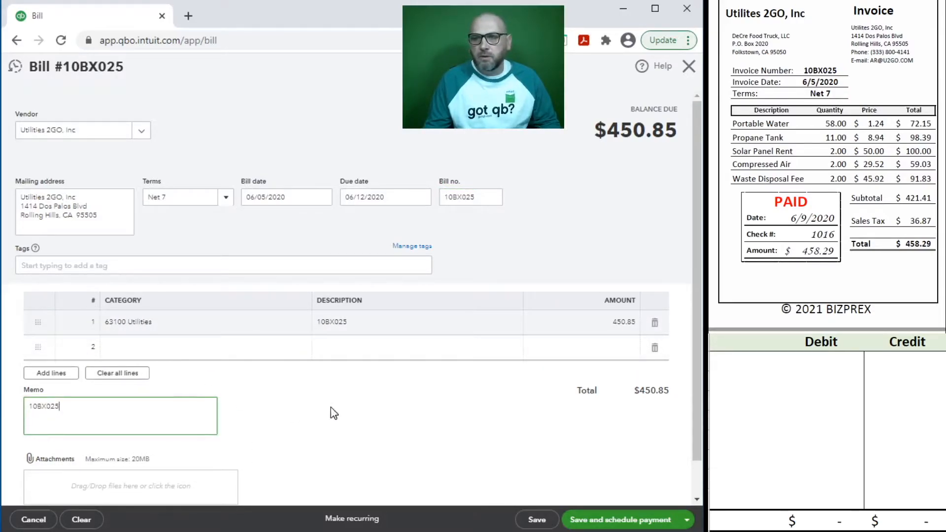
Step: Set the 63100 Utilities line amount to 458.29
{"action": "left_click", "coordinate": [603, 323]}
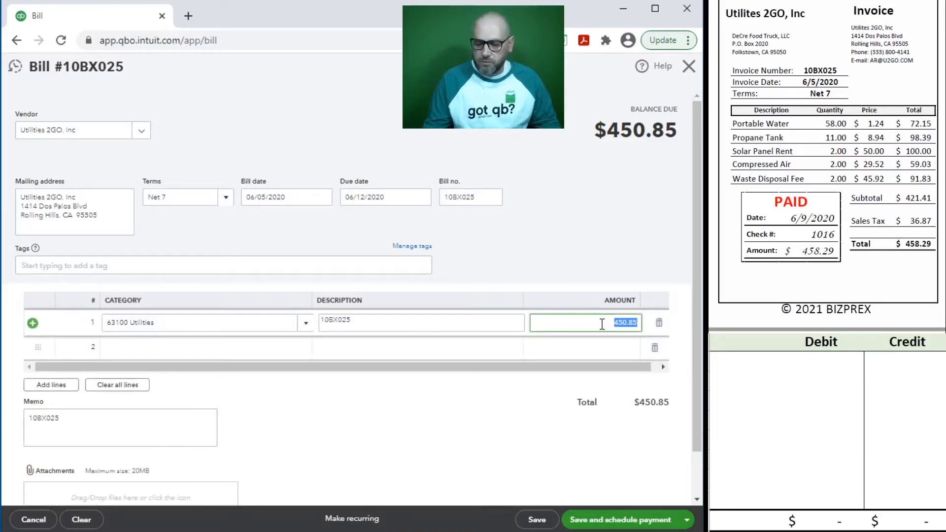
{"action": "type", "text": "4"}
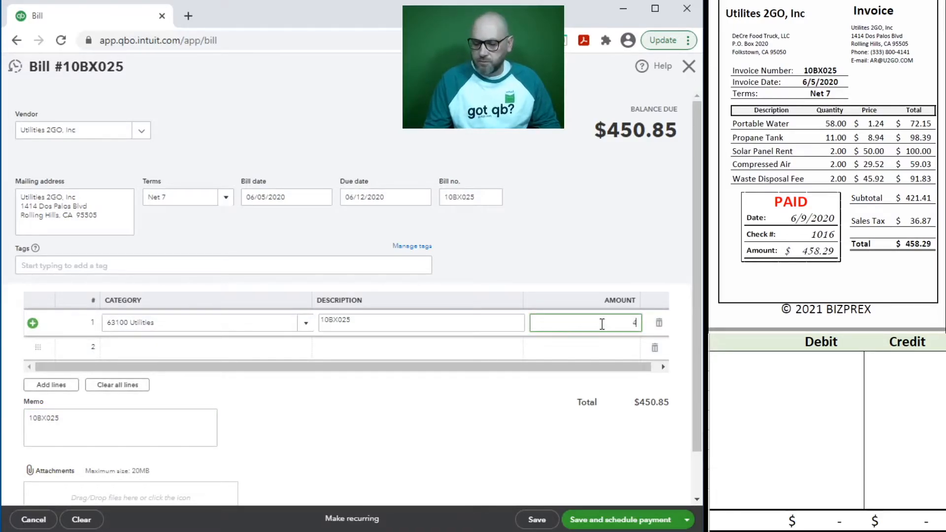
{"action": "type", "text": "58.29"}
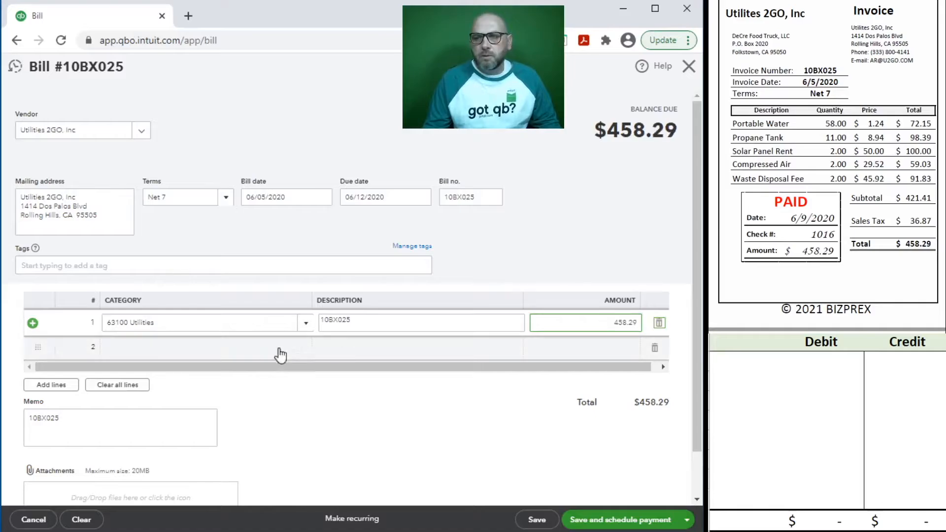
{"action": "left_click", "coordinate": [761, 381]}
{"action": "left_click", "coordinate": [734, 364]}
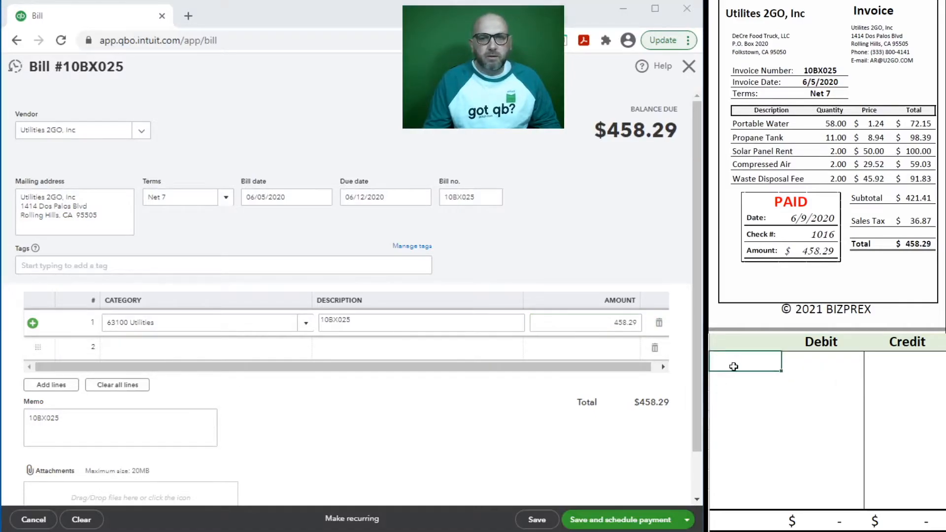
Step: Journal the bill in the sheet: debit 63100 and credit 20100, 458.29 each
{"action": "type", "text": "63100"}
{"action": "key", "text": "Tab"}
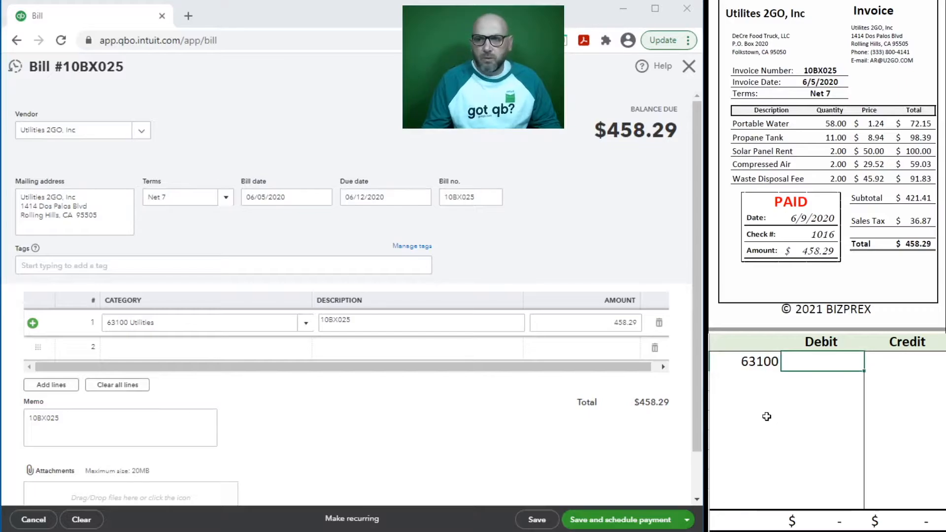
{"action": "type", "text": "458.29"}
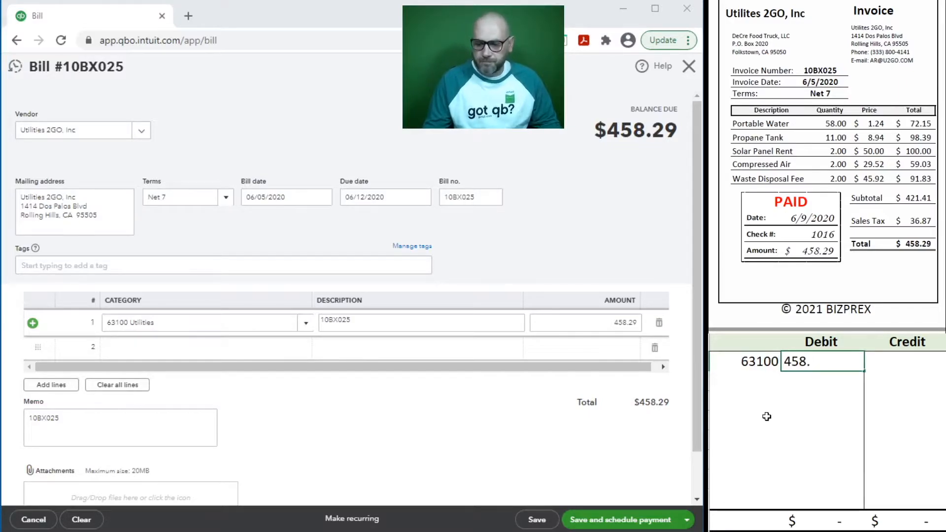
{"action": "key", "text": "Return"}
{"action": "type", "text": "20"}
{"action": "key", "text": "Tab"}
{"action": "key", "text": "Tab"}
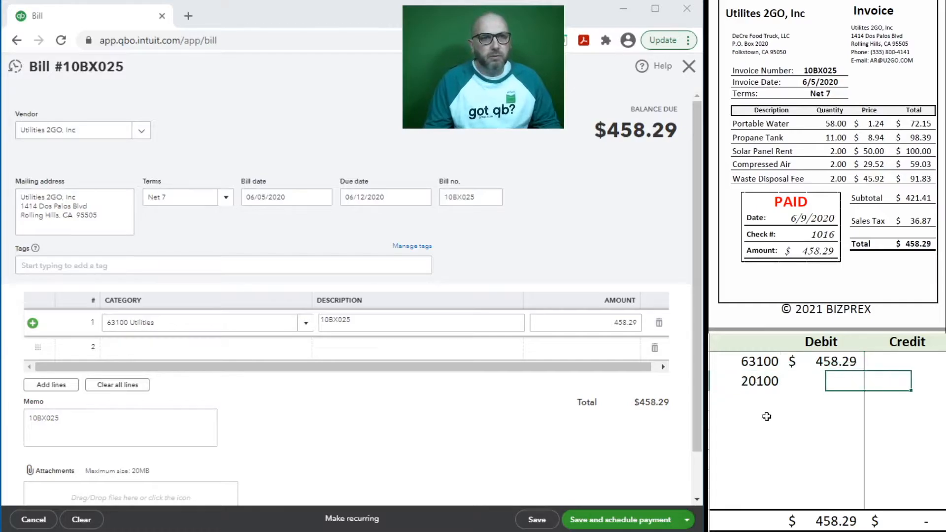
{"action": "type", "text": "458.29"}
{"action": "key", "text": "Return"}
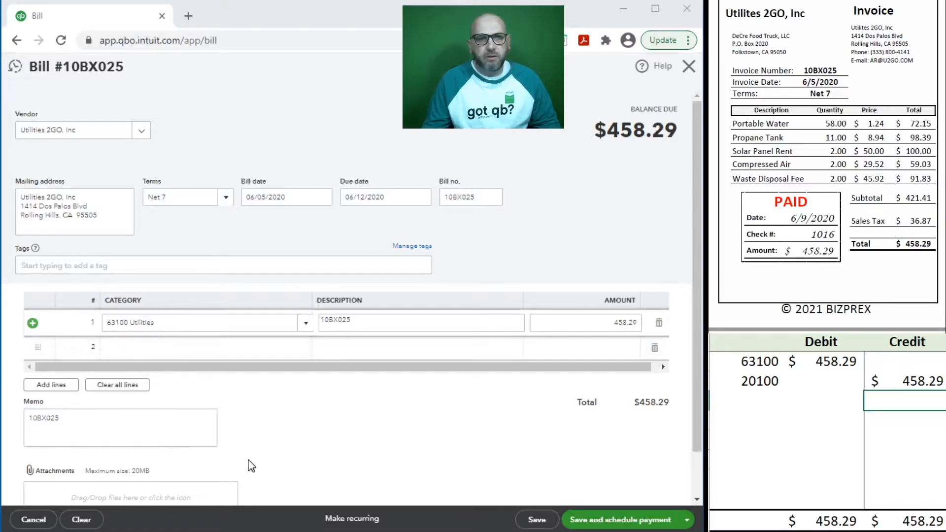
Step: Save bill 10BX025 and set up its payment from 11100, dated 6/9/2020, check 1016
{"action": "left_click", "coordinate": [536, 522]}
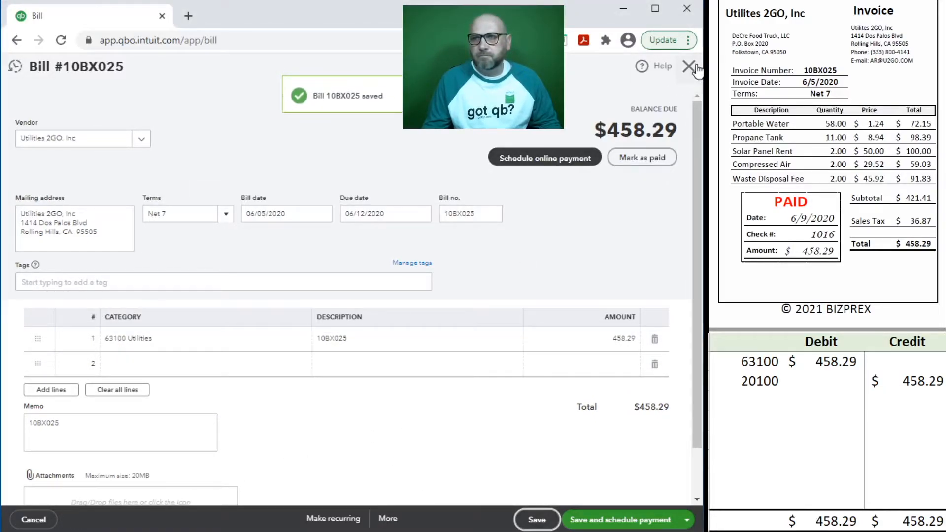
{"action": "left_click", "coordinate": [689, 67]}
{"action": "left_click", "coordinate": [354, 321]}
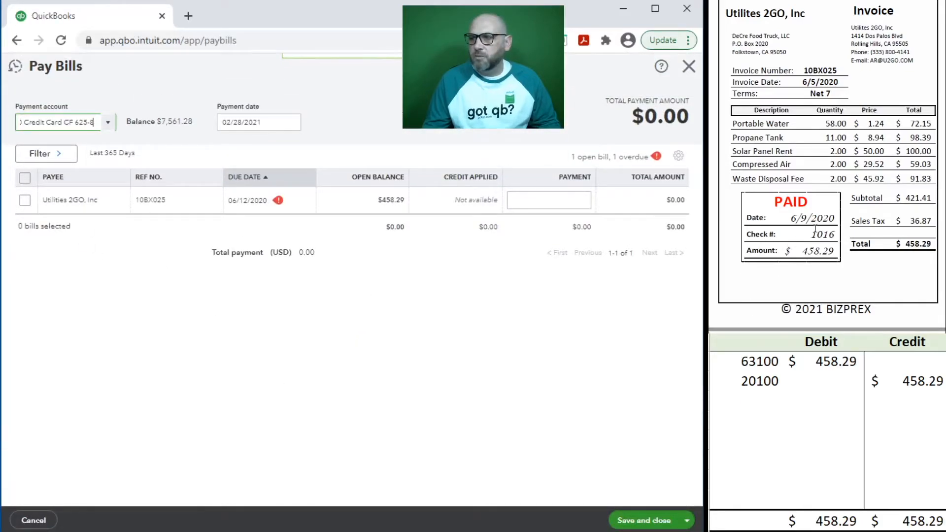
{"action": "left_click", "coordinate": [106, 123]}
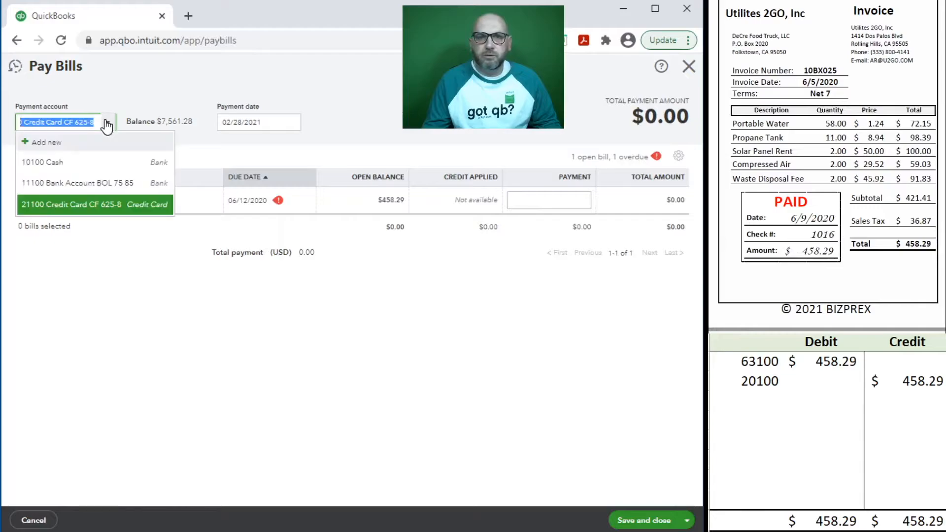
{"action": "left_click", "coordinate": [69, 183]}
{"action": "left_click", "coordinate": [269, 125]}
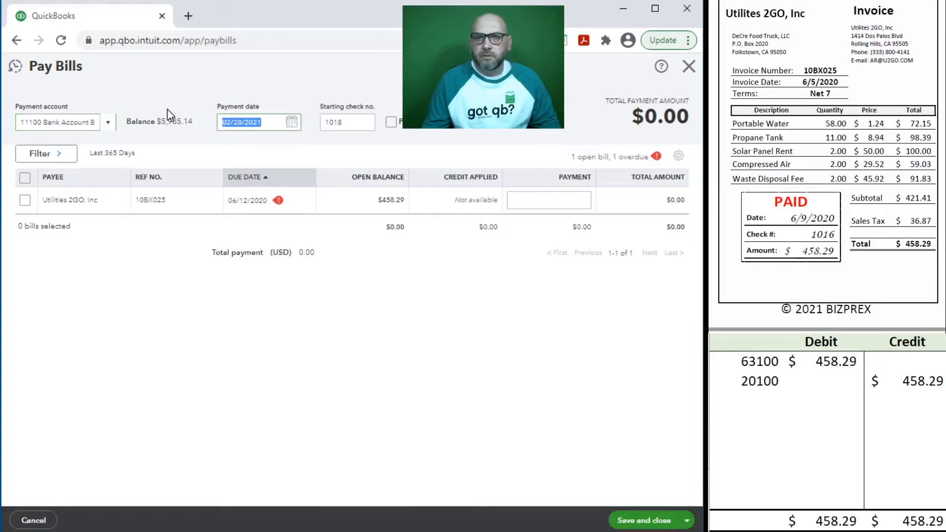
{"action": "type", "text": "6/9/2020"}
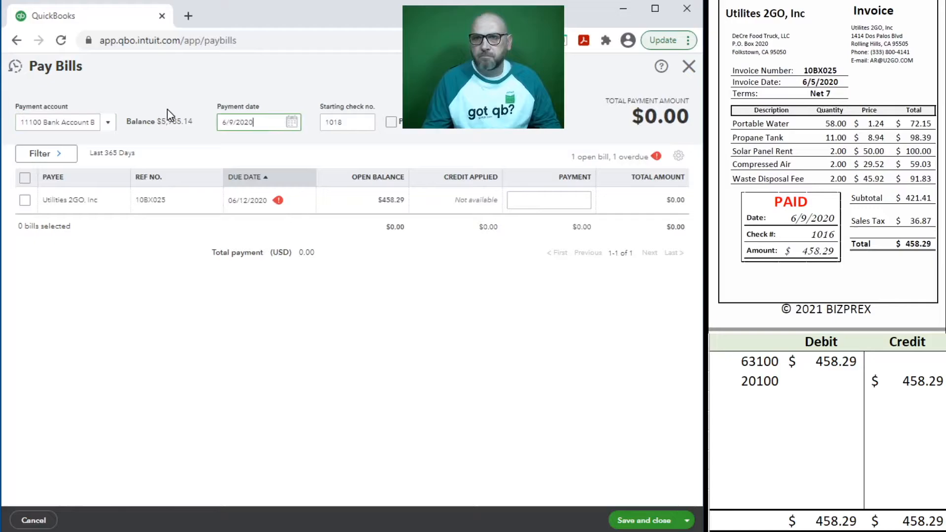
{"action": "key", "text": "Tab"}
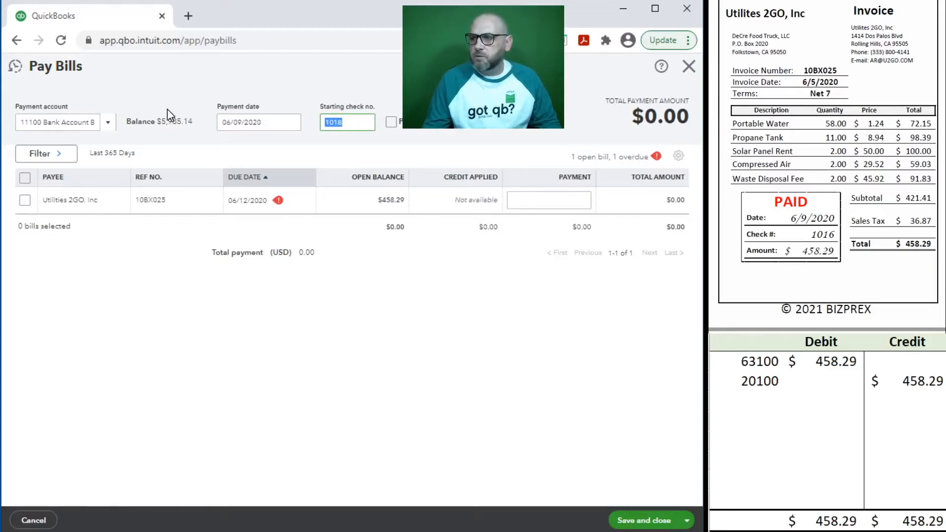
{"action": "type", "text": "1016"}
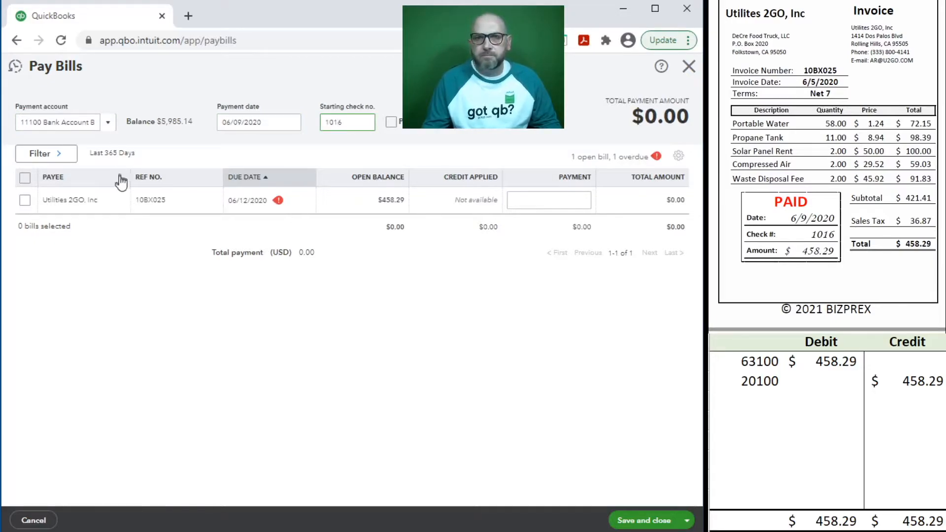
{"action": "left_click", "coordinate": [25, 200]}
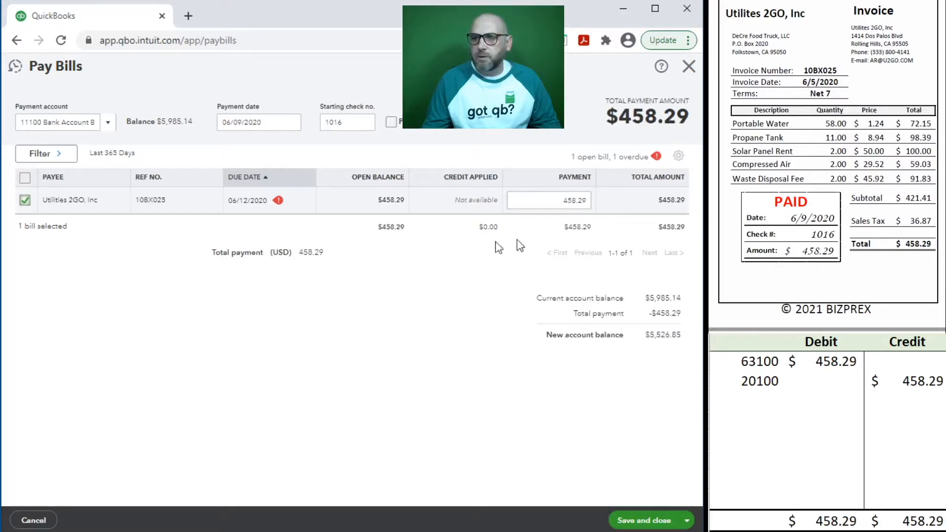
Step: Start the payment journal row in the sheet with account 20100
{"action": "left_click", "coordinate": [767, 408]}
{"action": "type", "text": "20100"}
{"action": "key", "text": "Tab"}
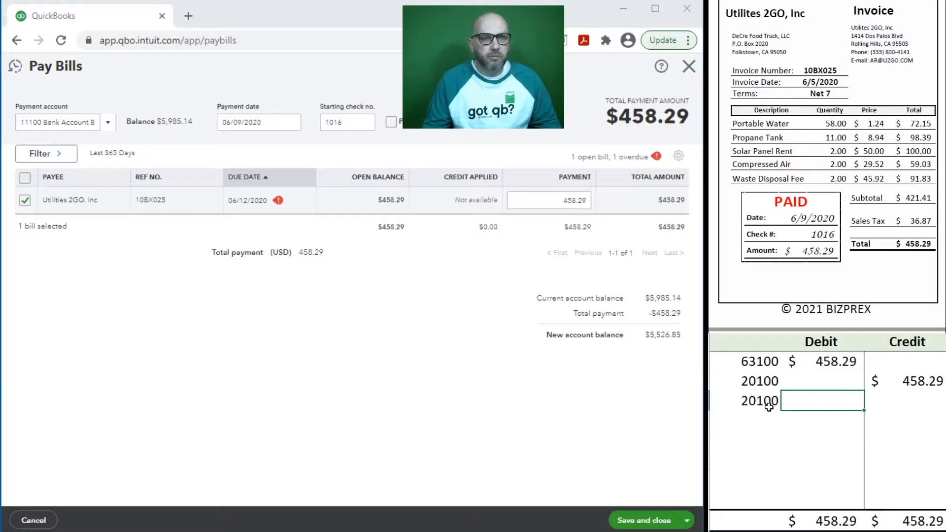
Step: Journal the payment: debit 20100 458.29 and credit 11100 458.29
{"action": "type", "text": "458.29"}
{"action": "key", "text": "Return"}
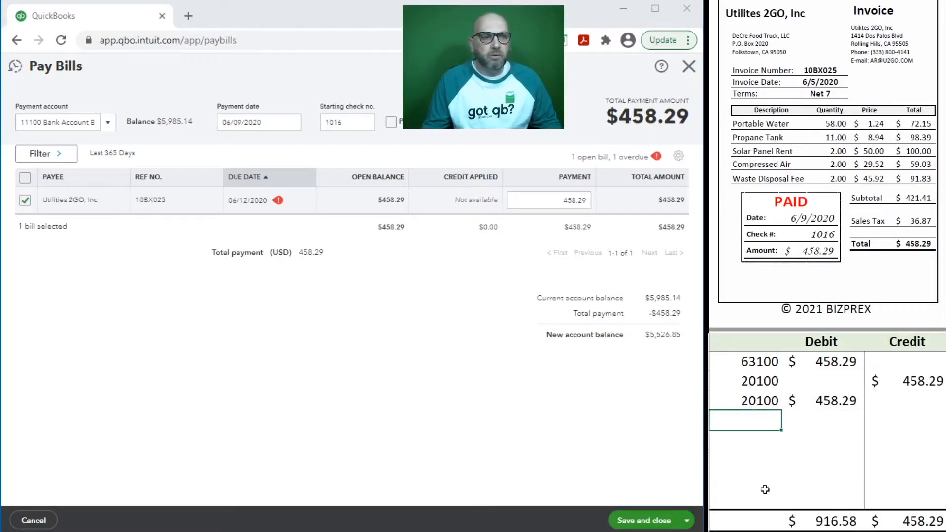
{"action": "type", "text": "11100"}
{"action": "key", "text": "Tab"}
{"action": "key", "text": "Tab"}
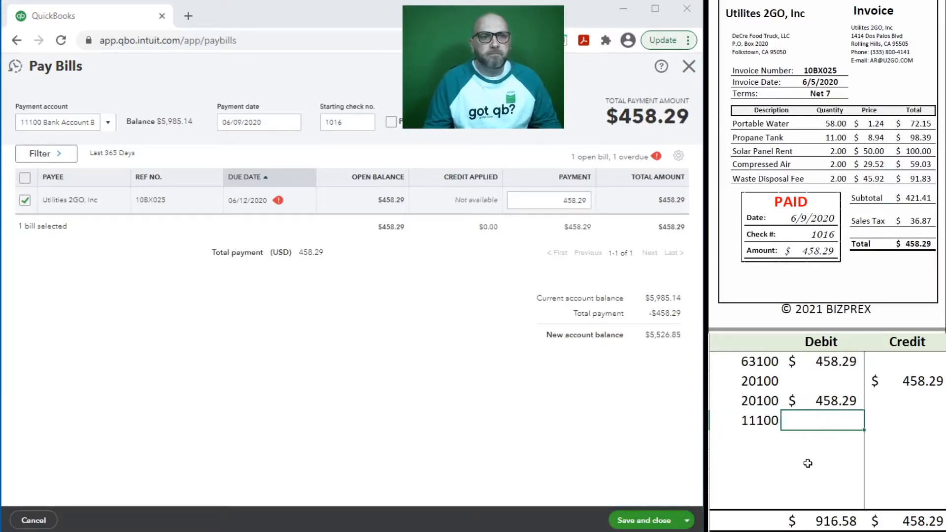
{"action": "type", "text": "458.29"}
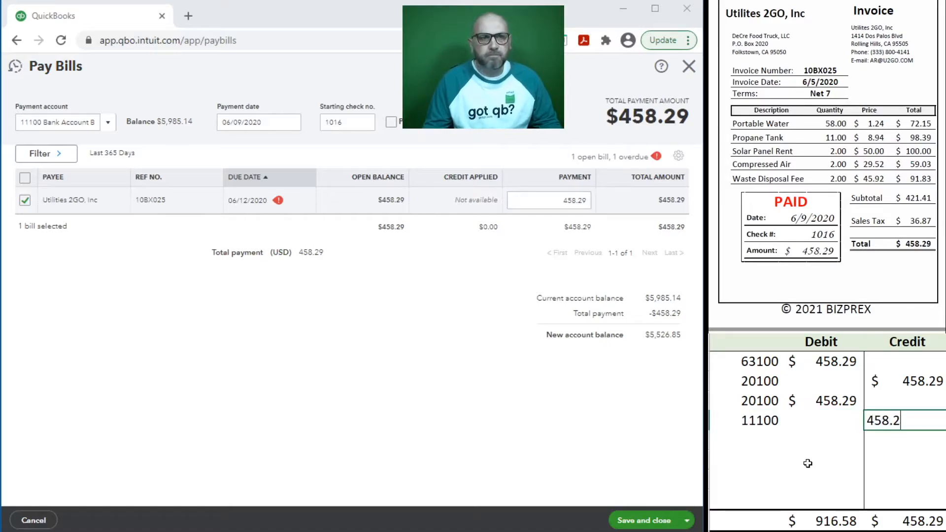
{"action": "key", "text": "Return"}
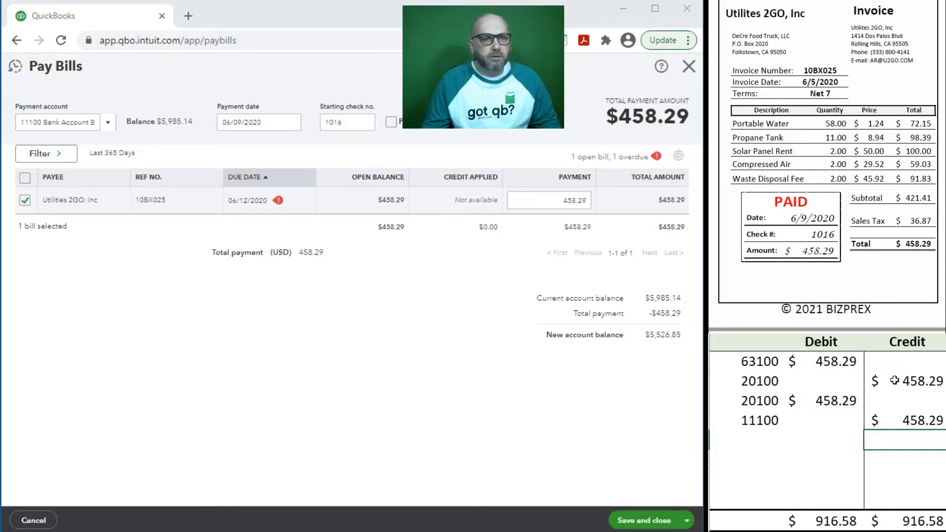
Step: Clear the 63100/20100 bill rows from the sheet and save the bill payment
{"action": "left_click_drag", "start_coordinate": [894, 380], "coordinate": [763, 365]}
{"action": "key", "text": "Delete"}
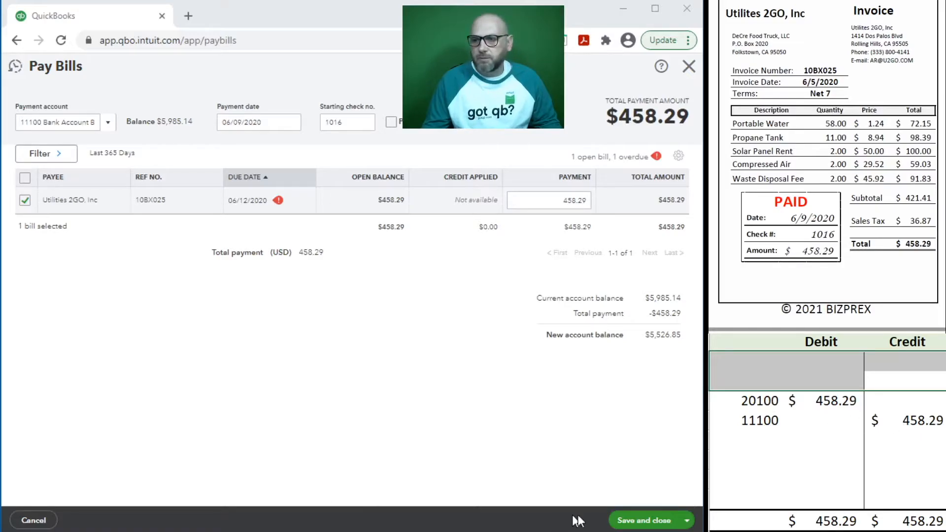
{"action": "left_click", "coordinate": [641, 521]}
Step: Clear the 20100/11100 payment rows from the journal sheet and begin a new bill
{"action": "left_click", "coordinate": [908, 421]}
{"action": "left_click_drag", "start_coordinate": [909, 422], "coordinate": [760, 403]}
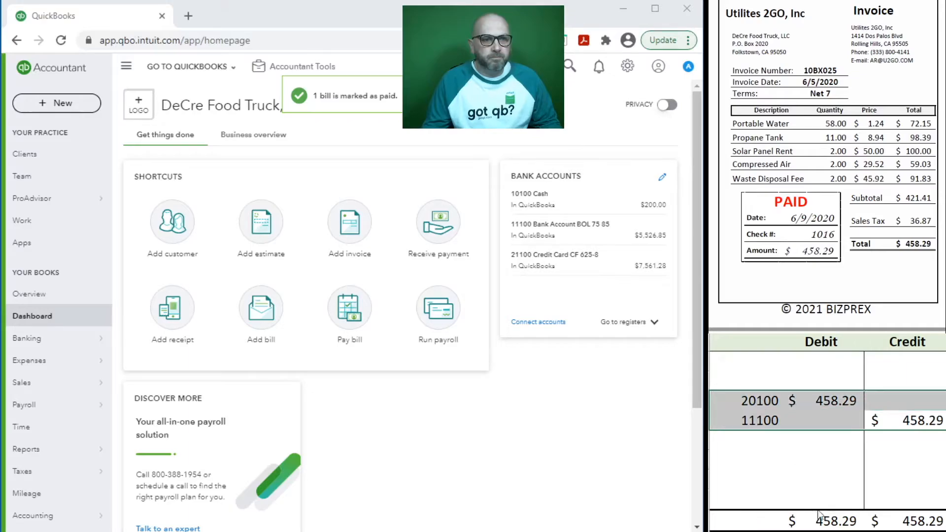
{"action": "key", "text": "Delete"}
{"action": "scroll", "coordinate": [767, 154], "scroll_direction": "down", "scroll_amount": 5}
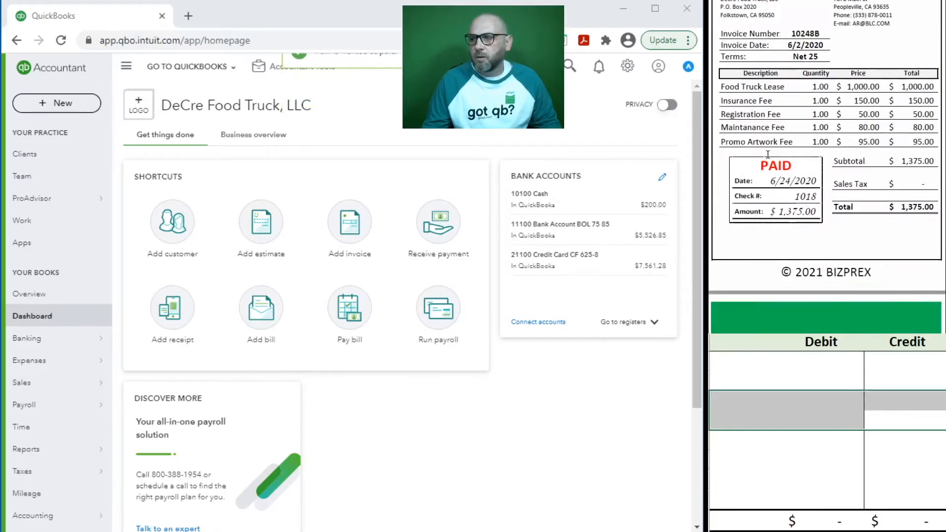
{"action": "scroll", "coordinate": [767, 154], "scroll_direction": "up", "scroll_amount": 1}
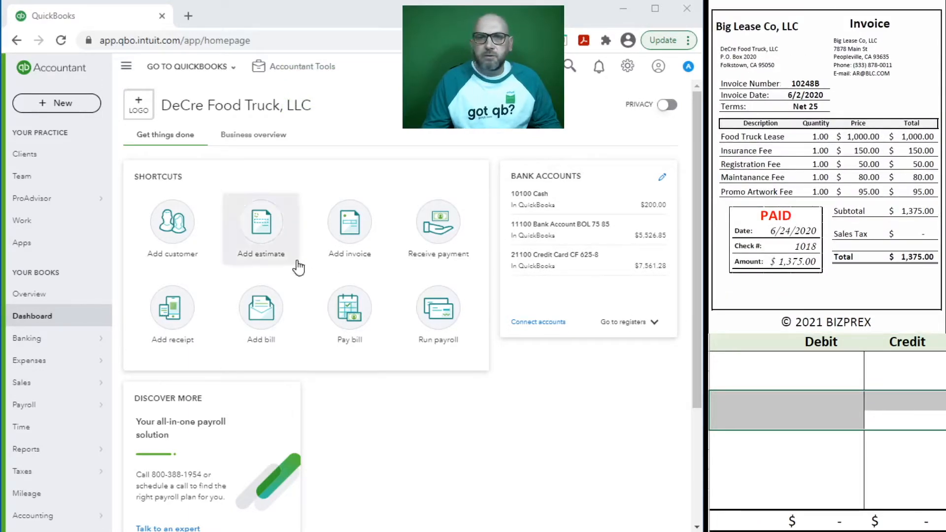
{"action": "left_click", "coordinate": [262, 325]}
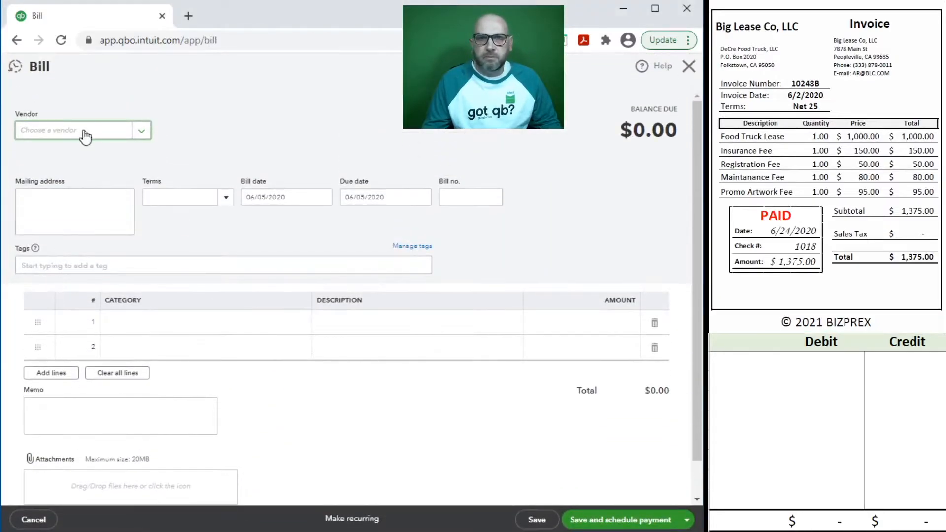
Step: Choose vendor Big Lease Co, LLC and set the bill date to 06/02/2020
{"action": "left_click", "coordinate": [54, 130]}
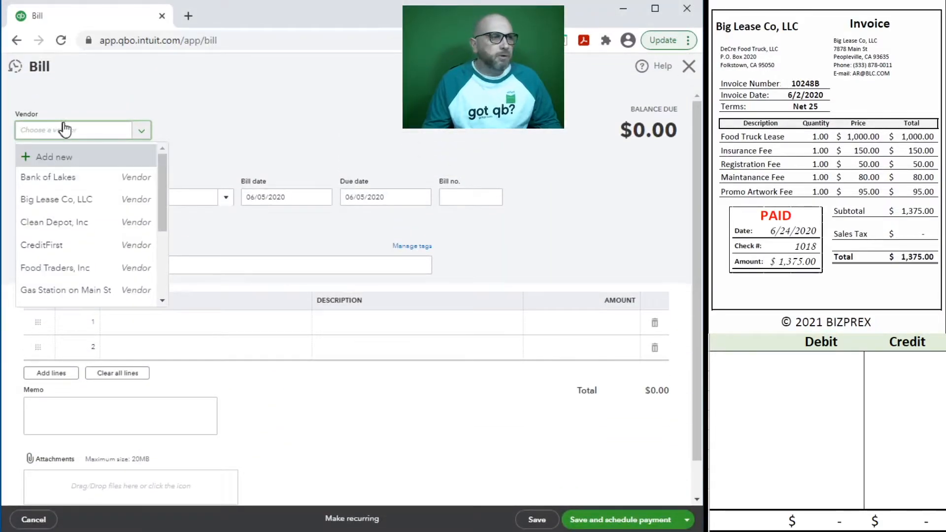
{"action": "type", "text": "big"}
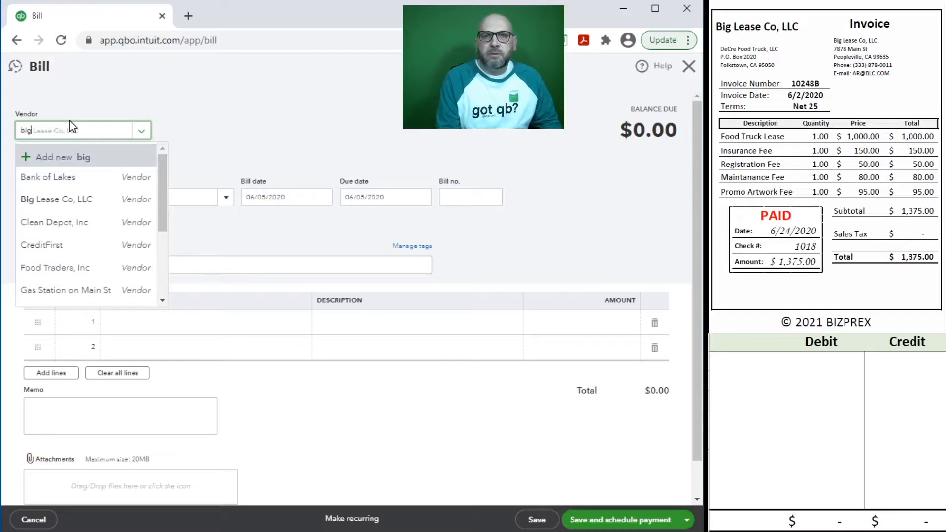
{"action": "left_click", "coordinate": [101, 191]}
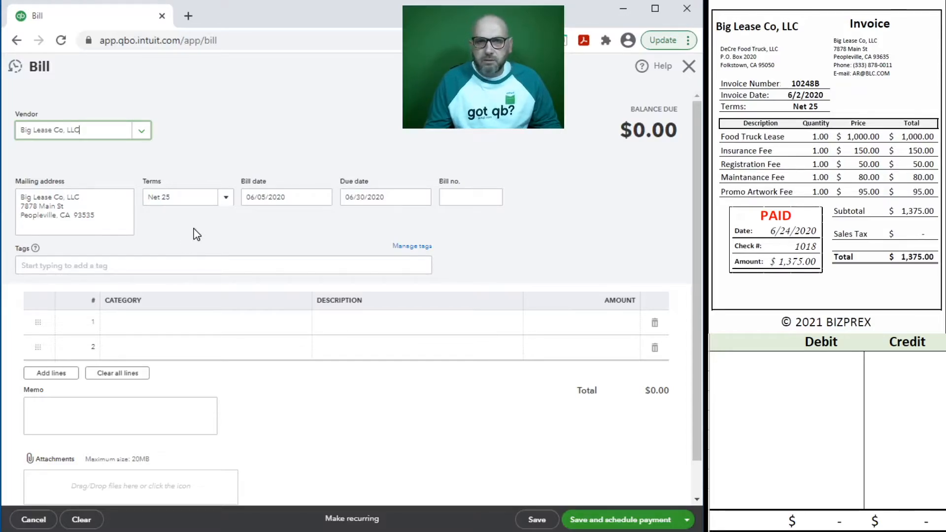
{"action": "left_click", "coordinate": [296, 198]}
{"action": "type", "text": "6/02/2020"}
{"action": "key", "text": "Tab"}
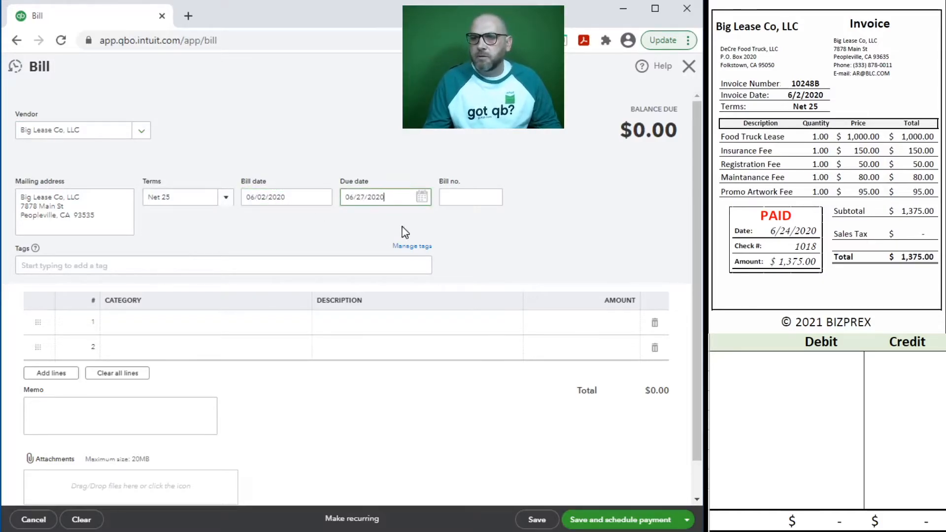
Step: Enter bill number 10248B and copy it into line 1's description and the memo
{"action": "left_click", "coordinate": [467, 196]}
{"action": "type", "text": "10"}
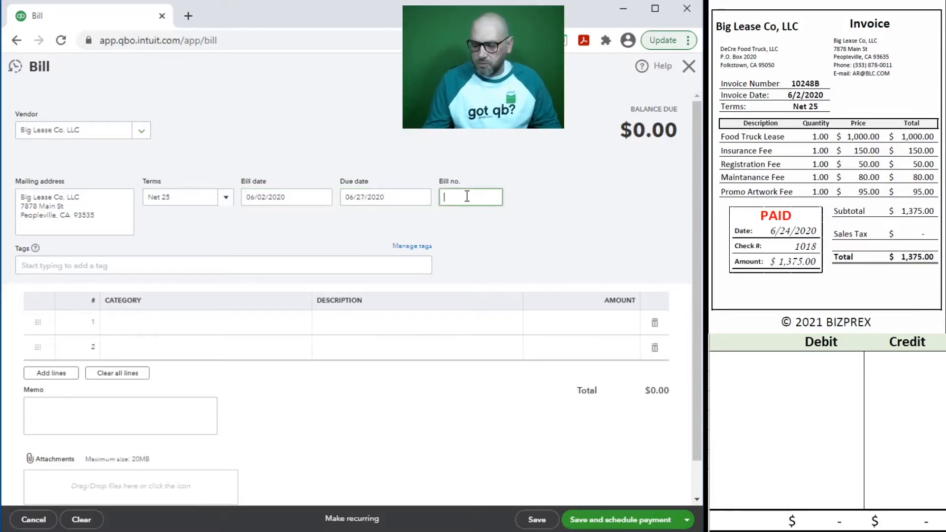
{"action": "type", "text": "248B"}
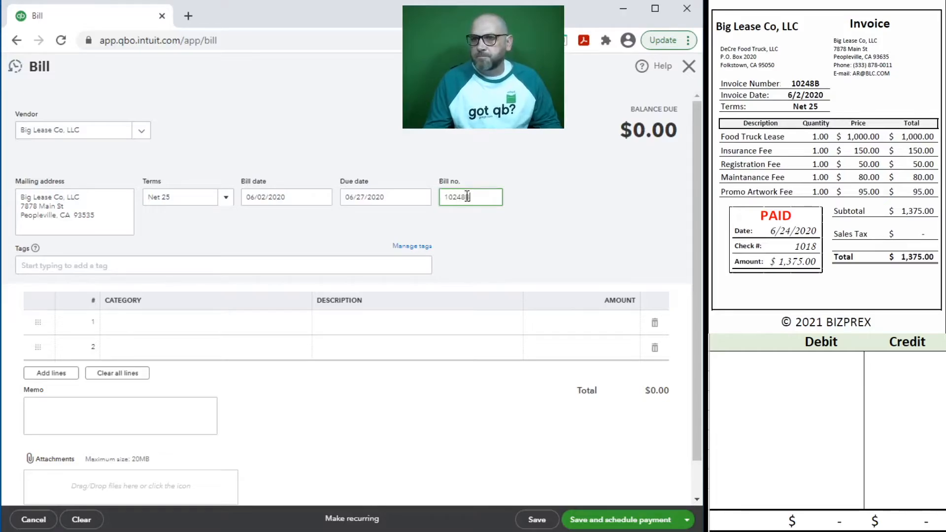
{"action": "left_click_drag", "start_coordinate": [478, 197], "coordinate": [424, 197]}
{"action": "key", "text": "ctrl+c"}
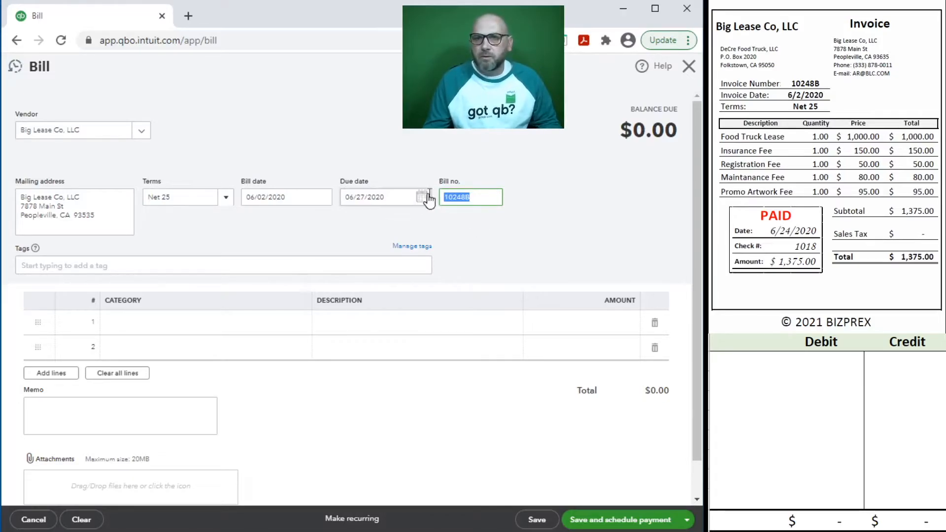
{"action": "left_click", "coordinate": [337, 330]}
{"action": "key", "text": "ctrl+v"}
{"action": "left_click", "coordinate": [151, 422]}
{"action": "key", "text": "ctrl+v"}
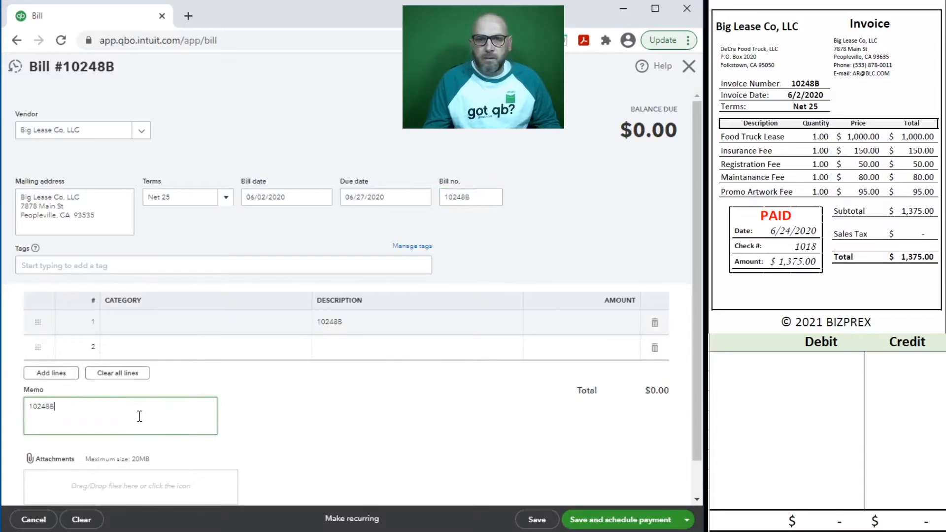
Step: Set bill line 1 to 62300 Rent for 1,000
{"action": "left_click", "coordinate": [166, 323]}
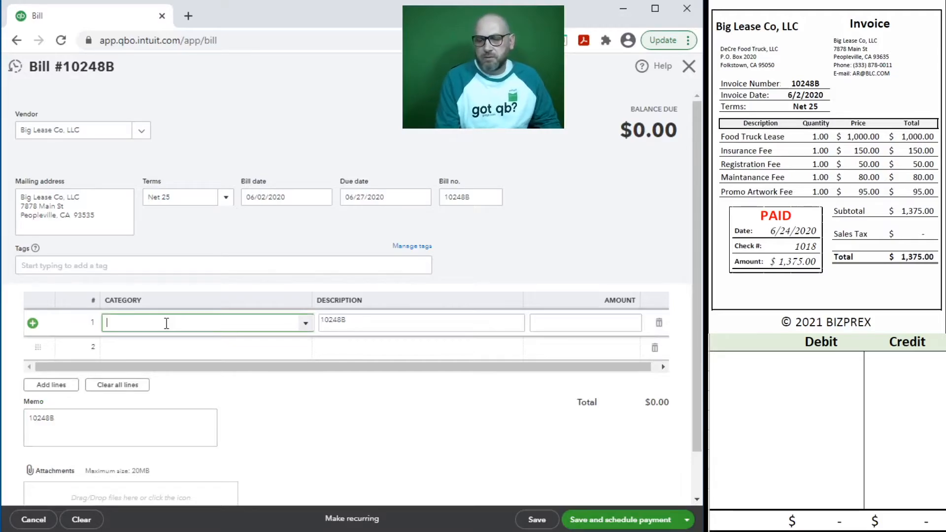
{"action": "type", "text": "le"}
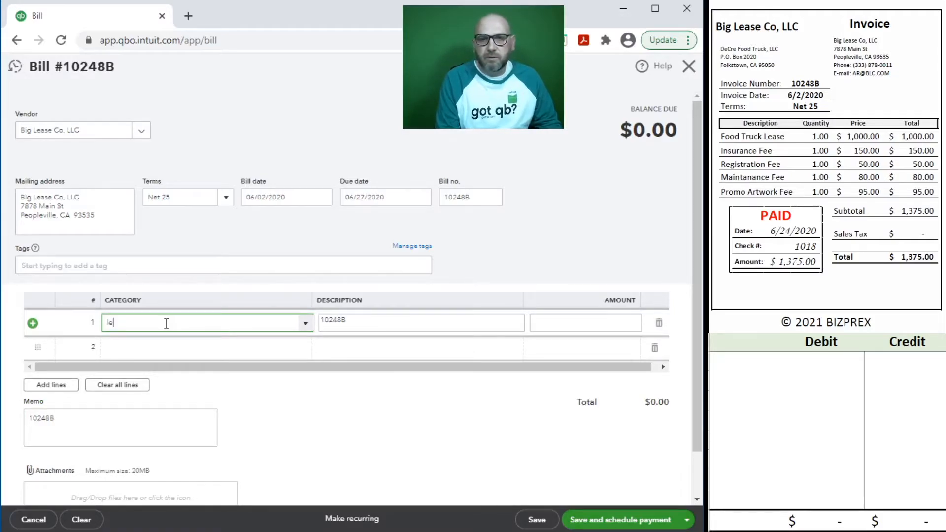
{"action": "type", "text": "as"}
{"action": "key", "text": "BackSpace"}
{"action": "key", "text": "BackSpace"}
{"action": "key", "text": "BackSpace"}
{"action": "key", "text": "BackSpace"}
{"action": "type", "text": "ren"}
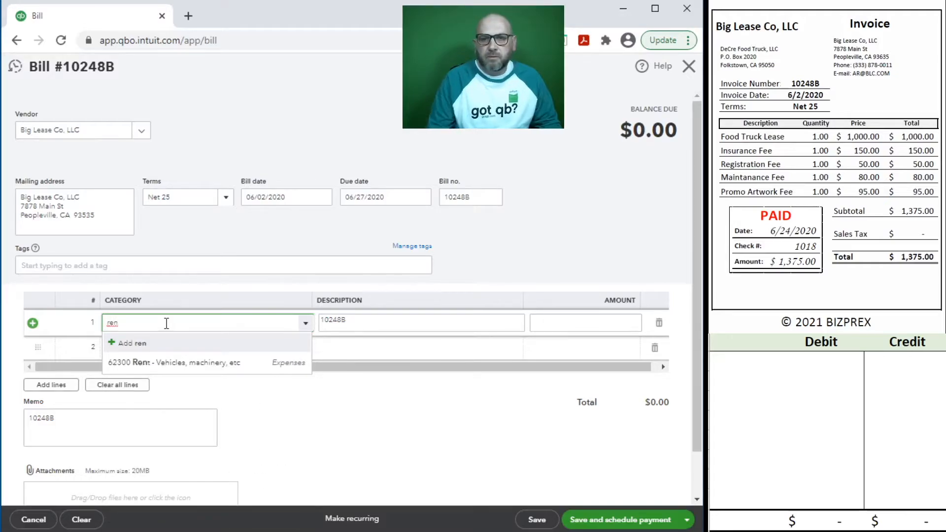
{"action": "left_click", "coordinate": [195, 364]}
{"action": "left_click", "coordinate": [556, 328]}
{"action": "type", "text": "10"}
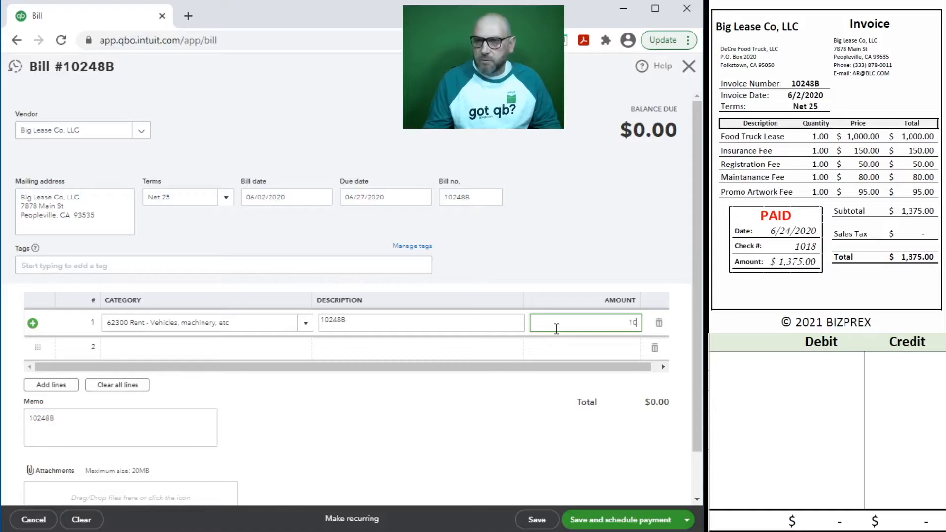
{"action": "left_click", "coordinate": [286, 347]}
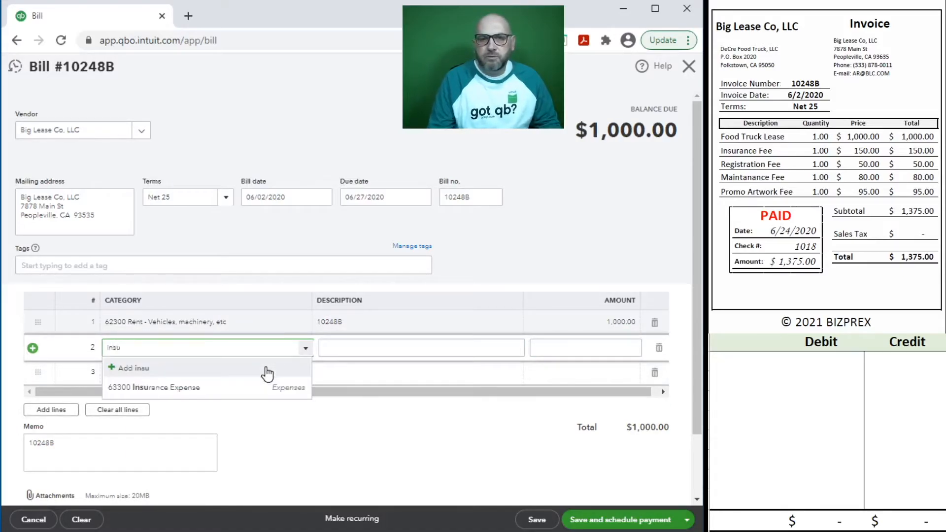
Step: Add lines 63300 Insurance Expense for 150 and 62800 Dues and Subscriptions for 50
{"action": "left_click", "coordinate": [205, 388]}
{"action": "left_click", "coordinate": [602, 348]}
{"action": "type", "text": "150"}
{"action": "key", "text": "Tab"}
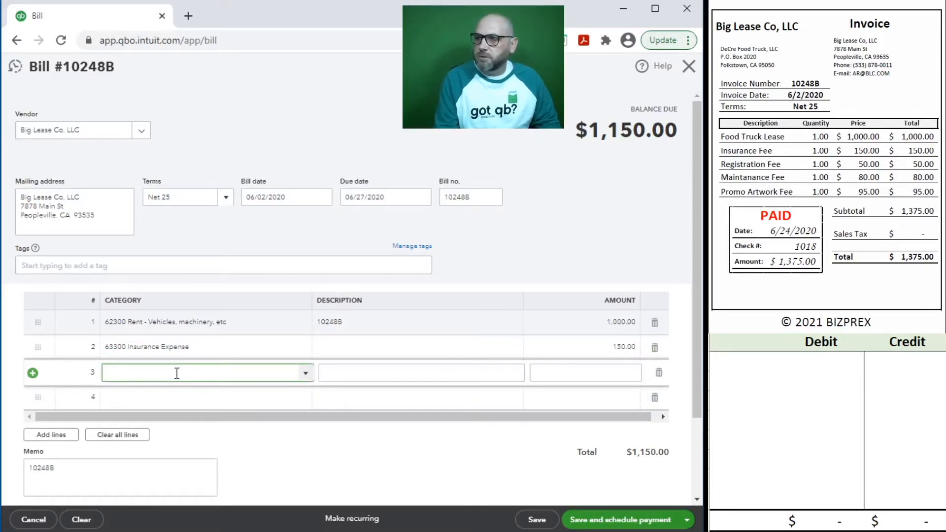
{"action": "type", "text": "dues"}
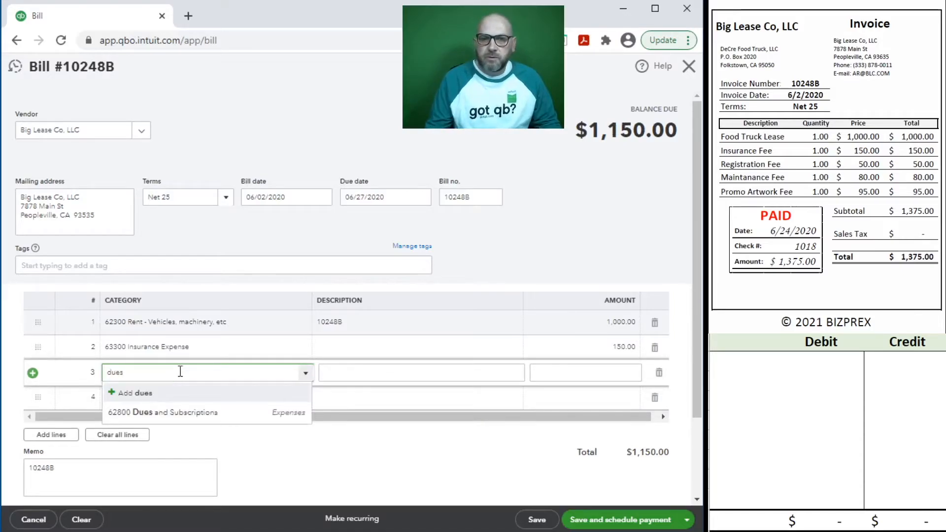
{"action": "left_click", "coordinate": [187, 413]}
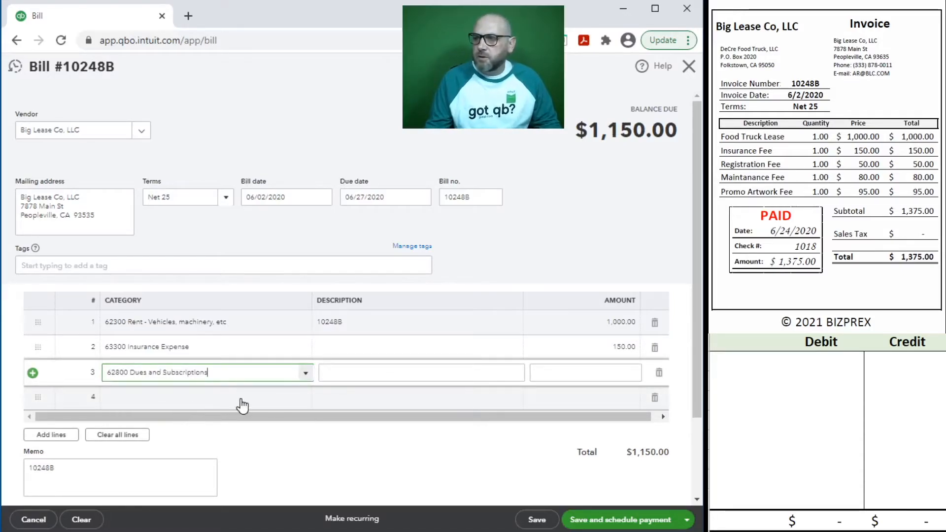
{"action": "left_click", "coordinate": [575, 374]}
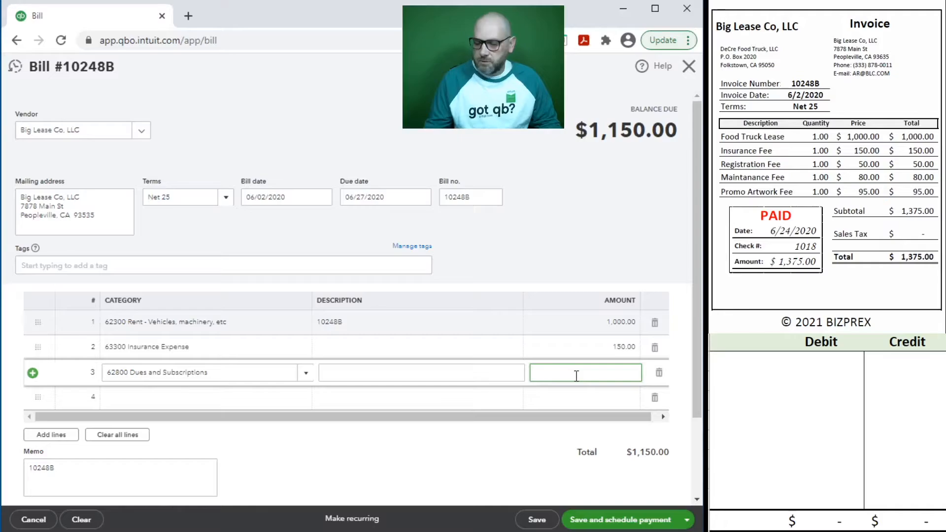
{"action": "type", "text": "50"}
{"action": "key", "text": "Tab"}
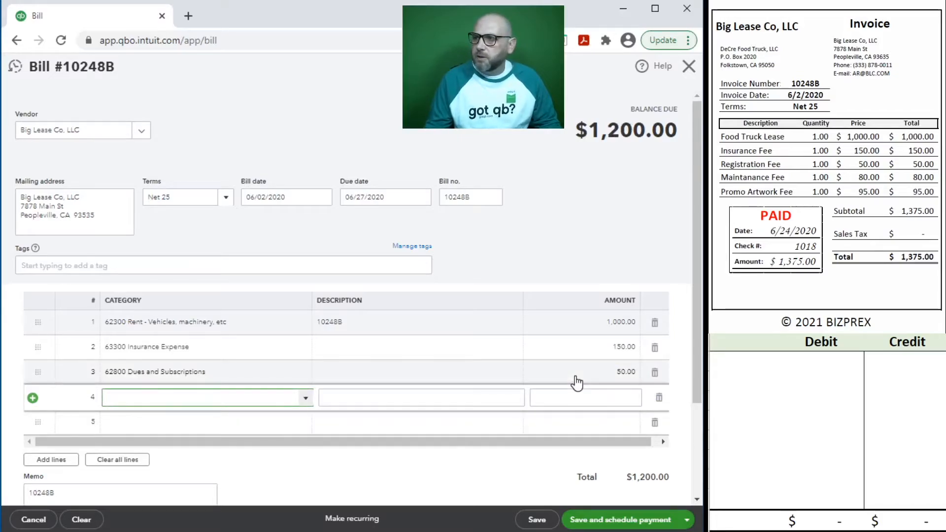
Step: Add lines 62400 Repairs & Maintenance for 80 and 62100 Advertising and Promotion for 95
{"action": "type", "text": "main"}
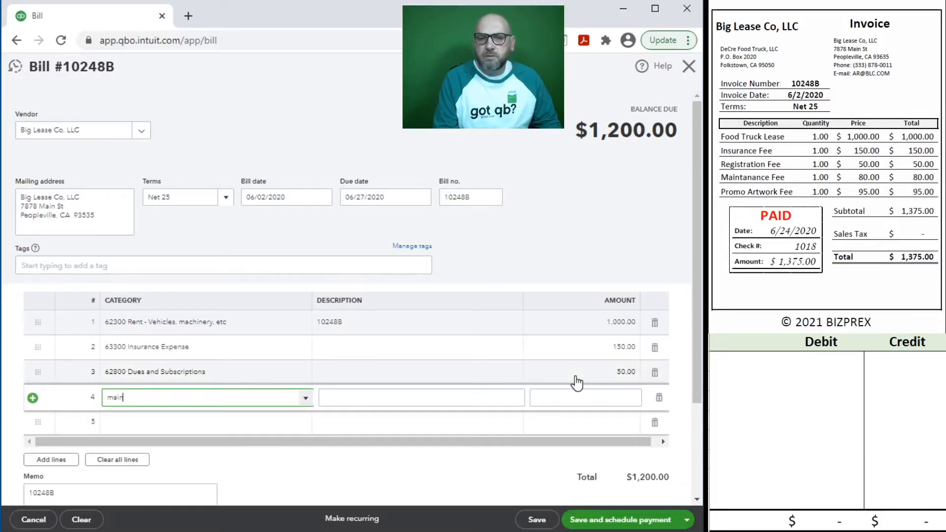
{"action": "left_click", "coordinate": [215, 438]}
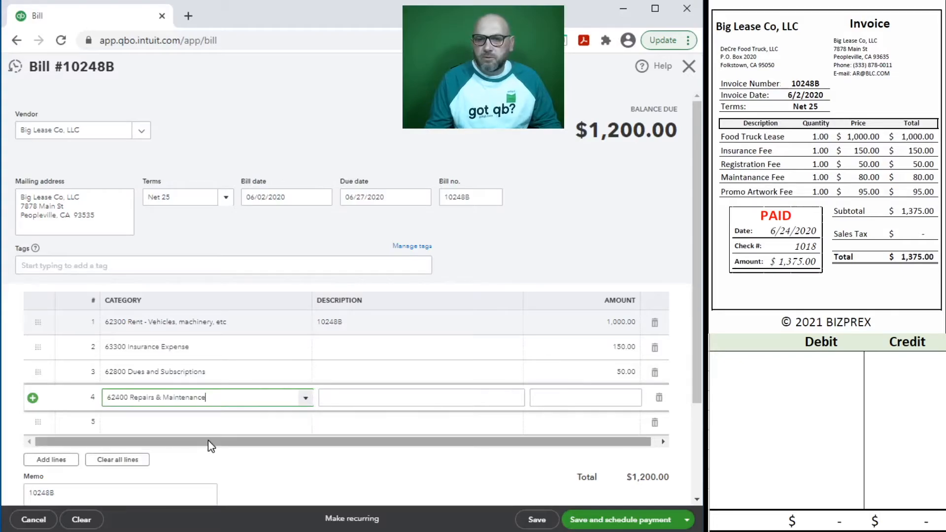
{"action": "left_click", "coordinate": [609, 405]}
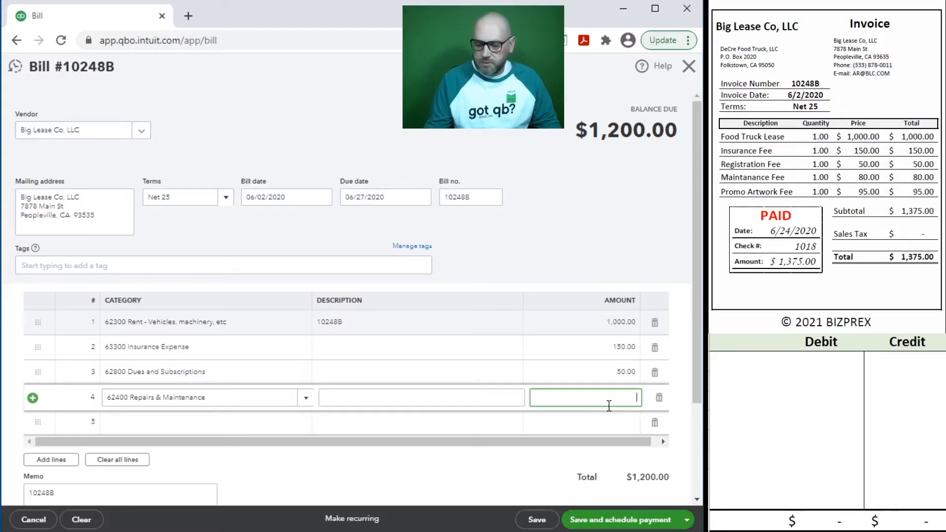
{"action": "type", "text": "80"}
{"action": "key", "text": "Tab"}
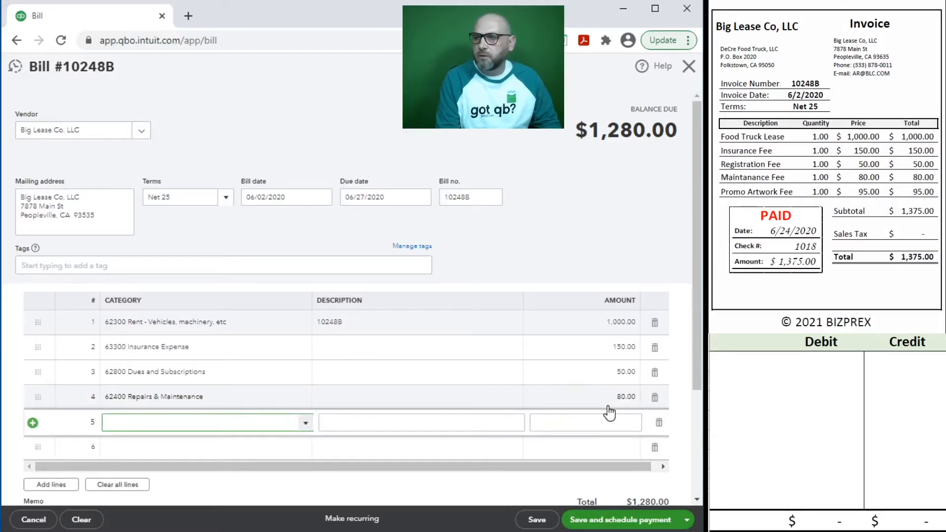
{"action": "type", "text": "ad"}
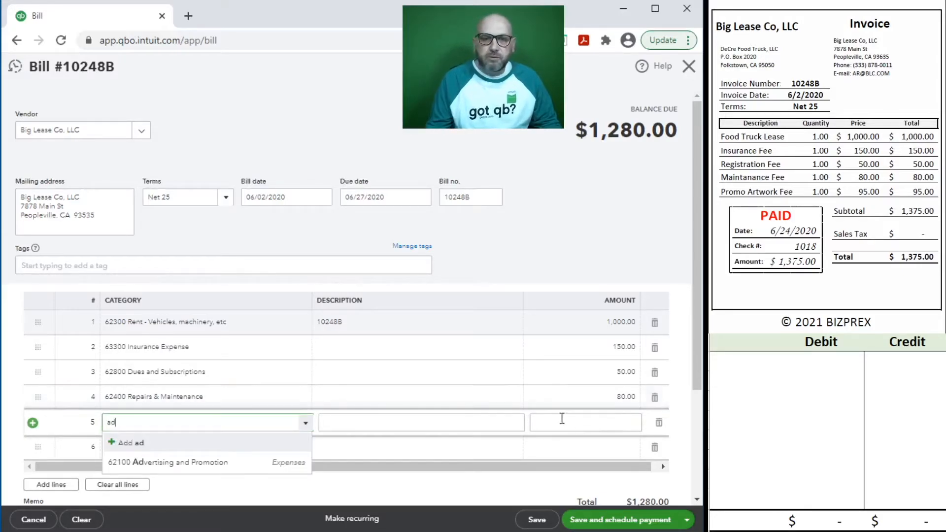
{"action": "left_click", "coordinate": [178, 464]}
{"action": "key", "text": "Tab"}
{"action": "key", "text": "Tab"}
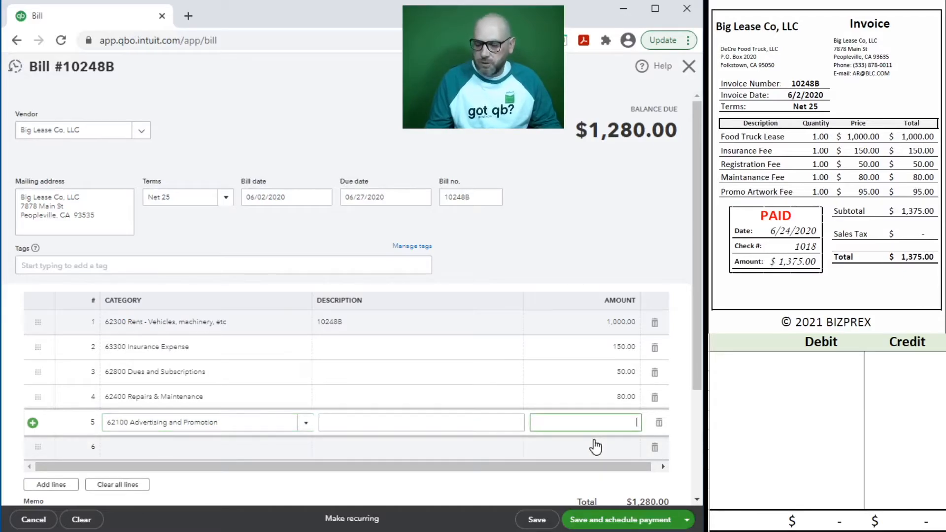
{"action": "key", "text": "Tab"}
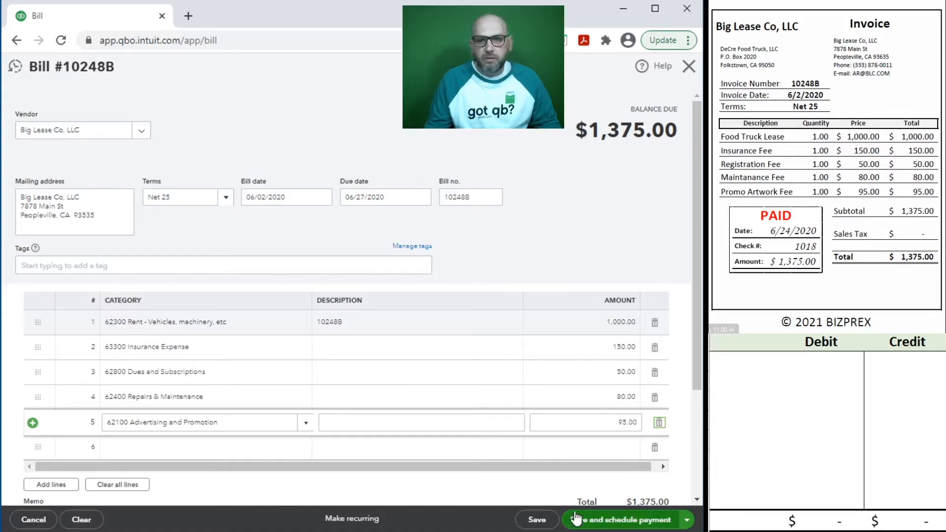
{"action": "left_click", "coordinate": [495, 452]}
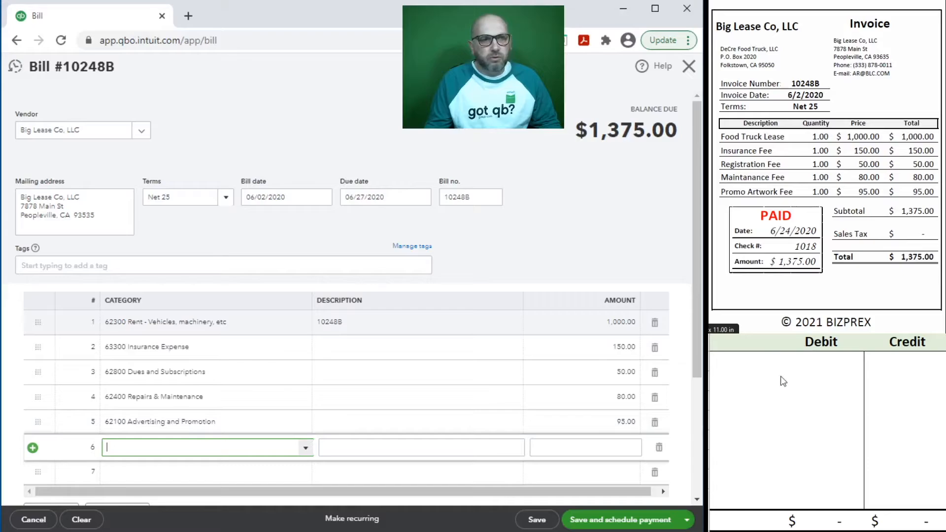
Step: In the journal sheet, credit 20100 for 1,375 and debit 62300 for 1,000
{"action": "left_click", "coordinate": [755, 369]}
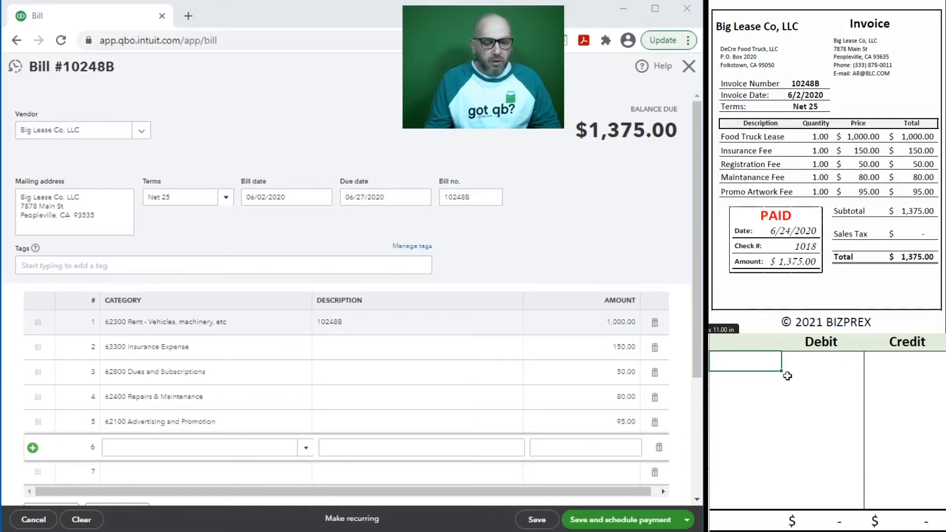
{"action": "type", "text": "20100"}
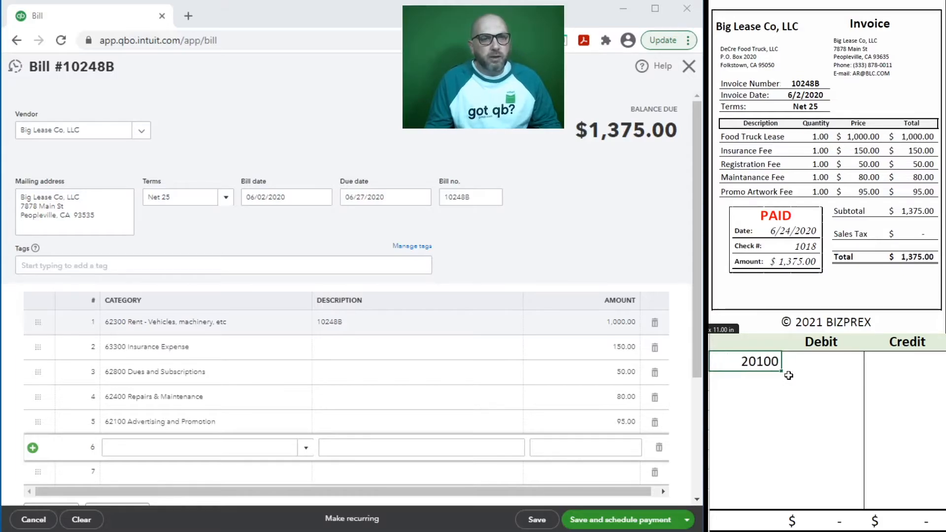
{"action": "key", "text": "Tab"}
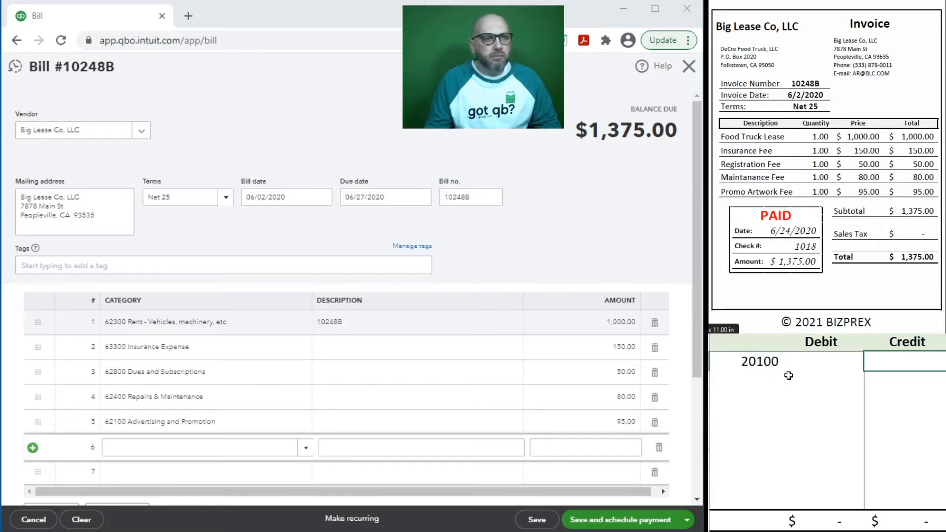
{"action": "type", "text": "1,375"}
{"action": "key", "text": "Return"}
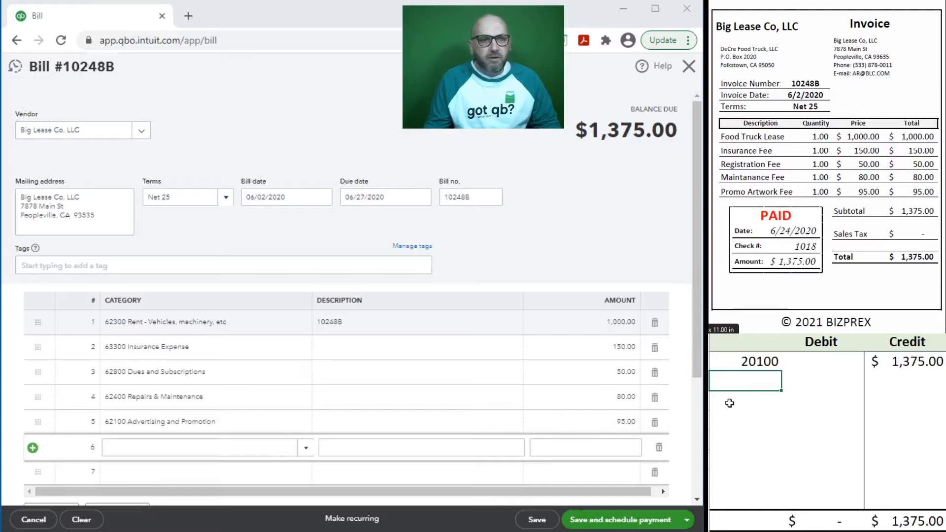
{"action": "type", "text": "62300"}
{"action": "key", "text": "Tab"}
{"action": "type", "text": "1000"}
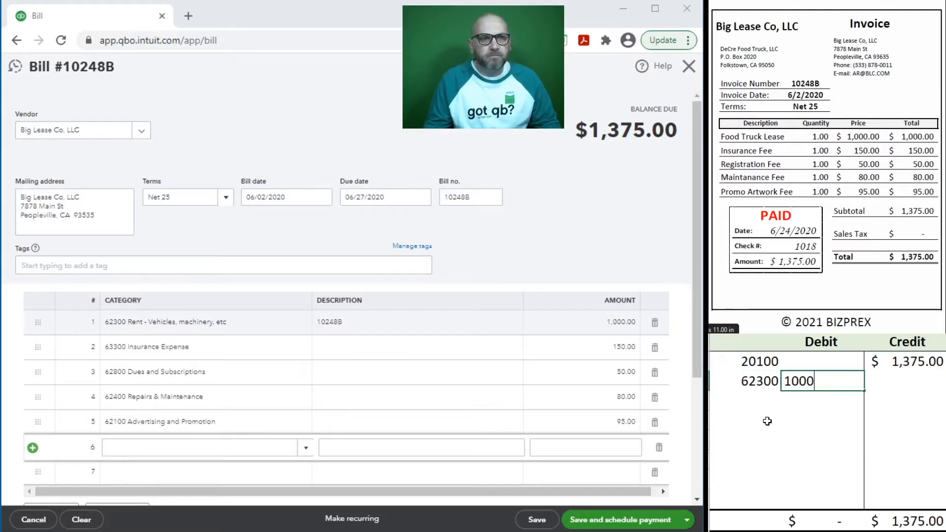
{"action": "key", "text": "Return"}
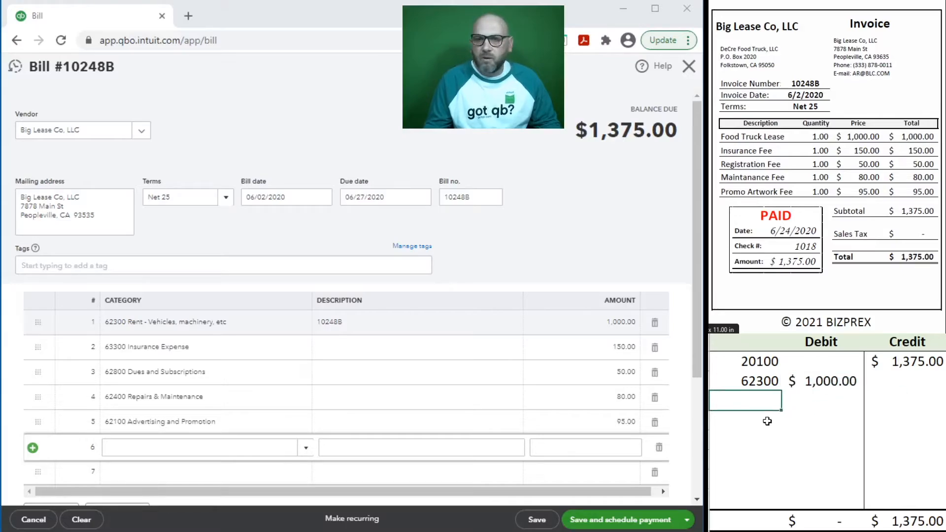
Step: Debit 63300 150, 62800 50, 62400 80 and 62100 95 to balance the entry
{"action": "type", "text": "63300"}
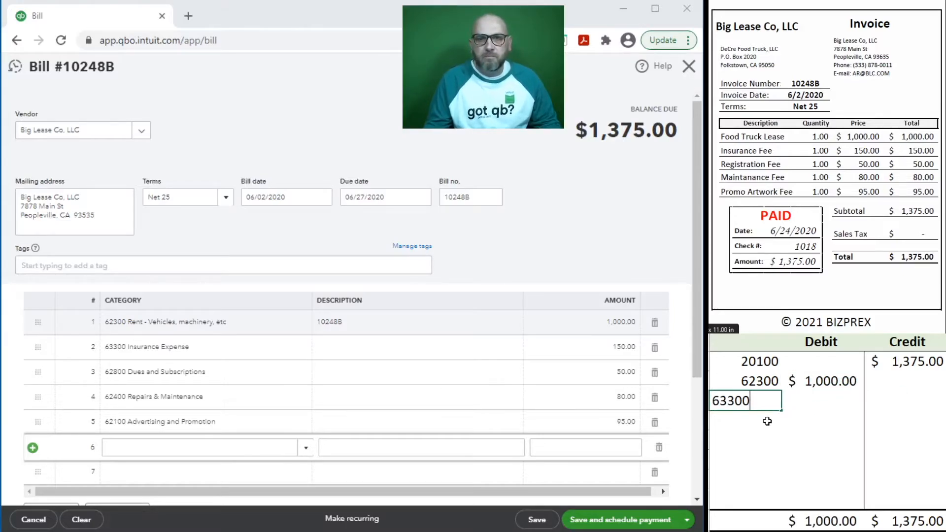
{"action": "key", "text": "Tab"}
{"action": "type", "text": "150"}
{"action": "key", "text": "Return"}
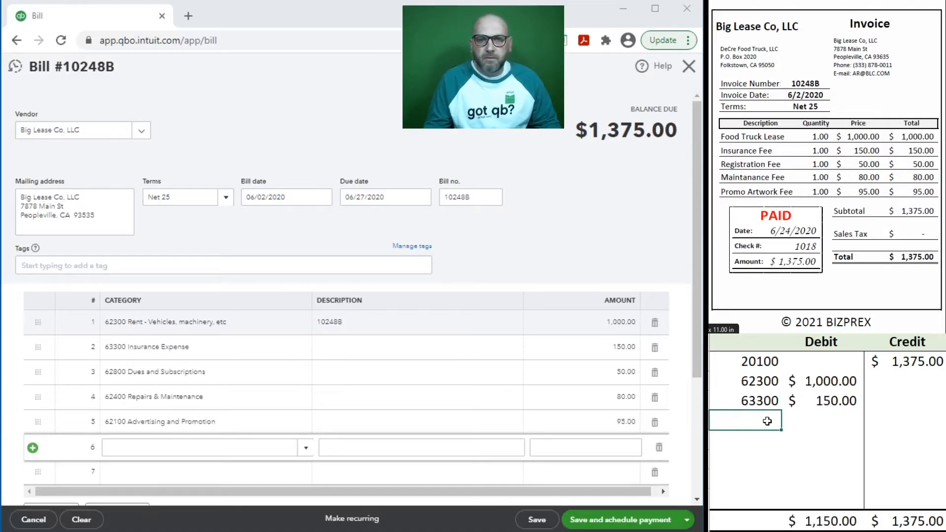
{"action": "type", "text": "62800"}
{"action": "key", "text": "Tab"}
{"action": "type", "text": "50"}
{"action": "key", "text": "Return"}
{"action": "type", "text": "62400"}
{"action": "key", "text": "Tab"}
{"action": "type", "text": "80"}
{"action": "key", "text": "Return"}
{"action": "type", "text": "6"}
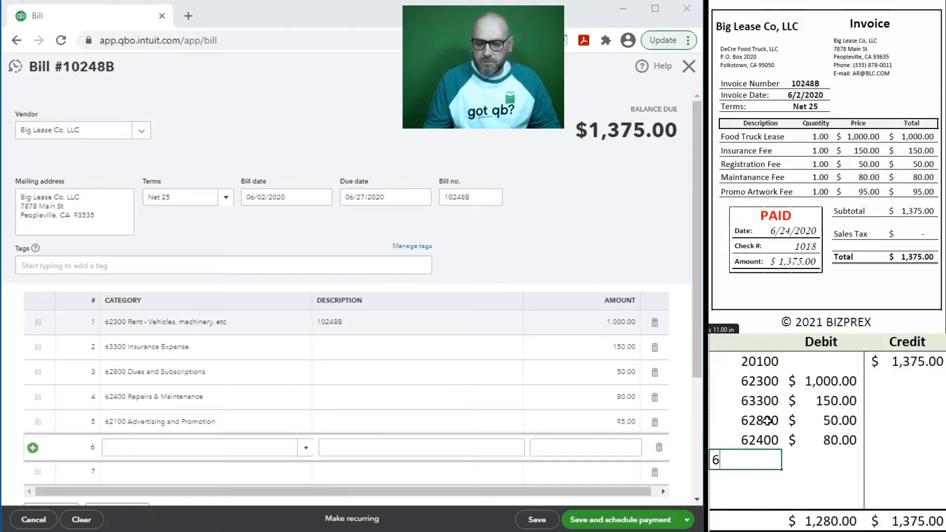
{"action": "type", "text": "2100"}
{"action": "key", "text": "Tab"}
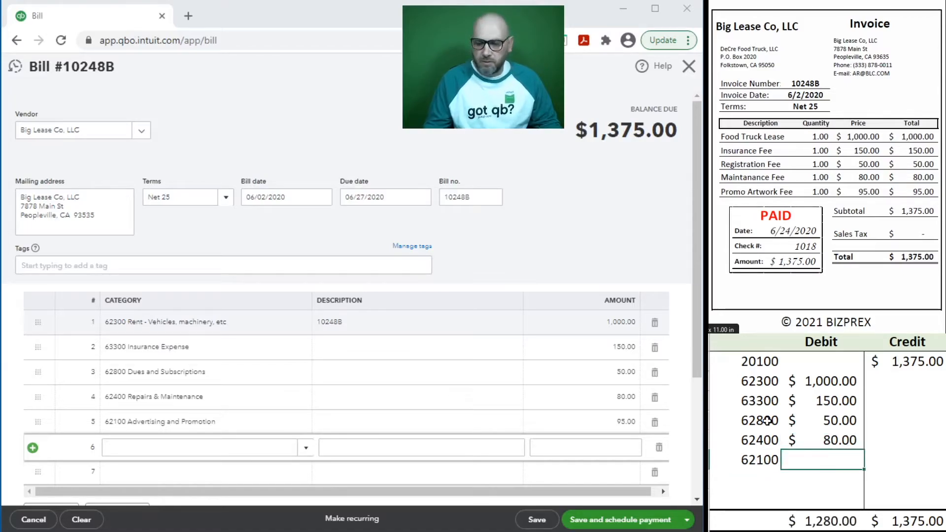
{"action": "type", "text": "95"}
{"action": "key", "text": "Return"}
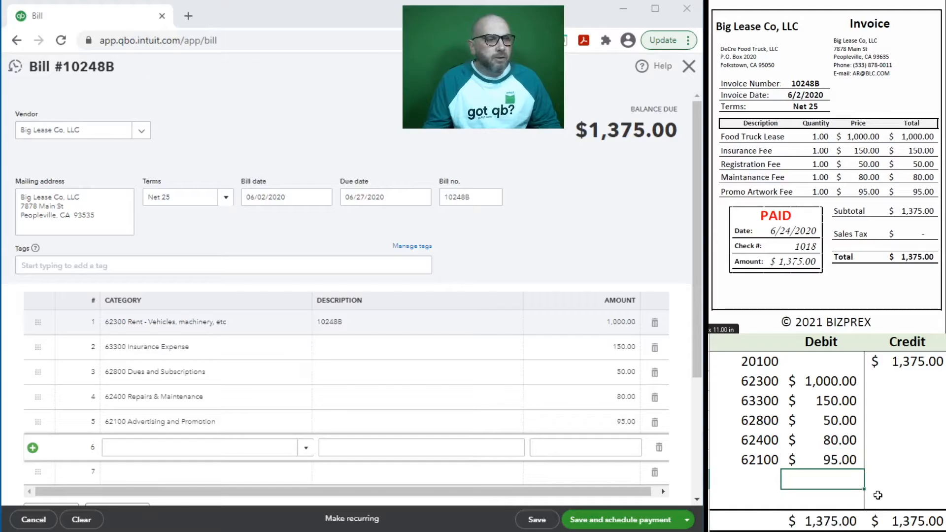
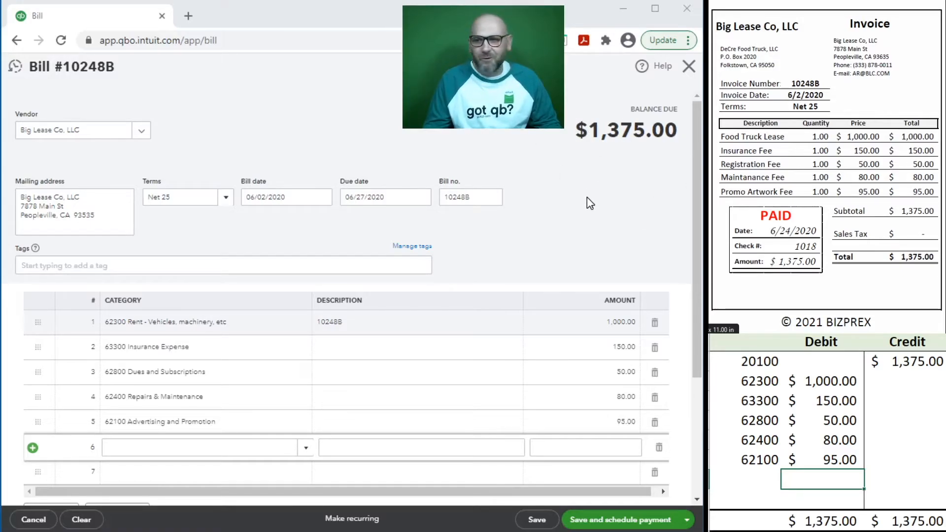
Step: Save and close bill 10248B, then start paying an open vendor bill
{"action": "left_click", "coordinate": [529, 521]}
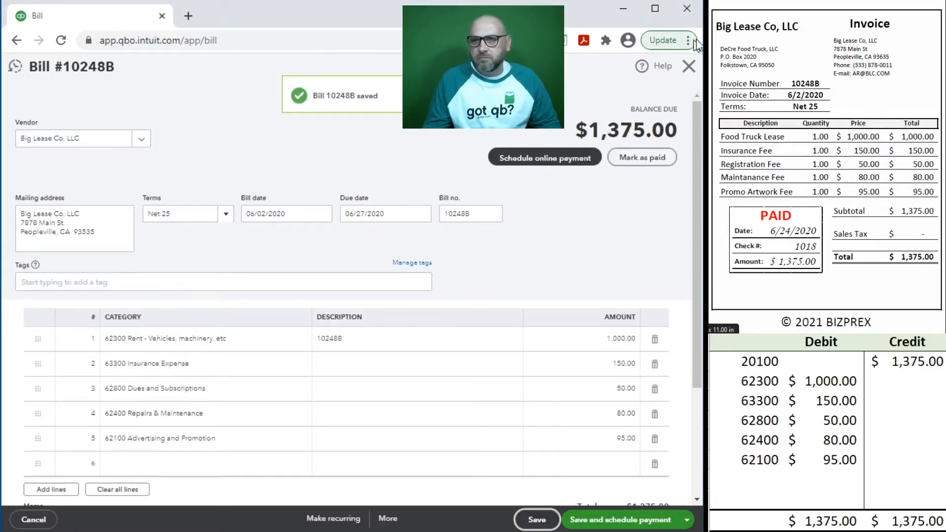
{"action": "left_click", "coordinate": [688, 68]}
{"action": "left_click", "coordinate": [349, 316]}
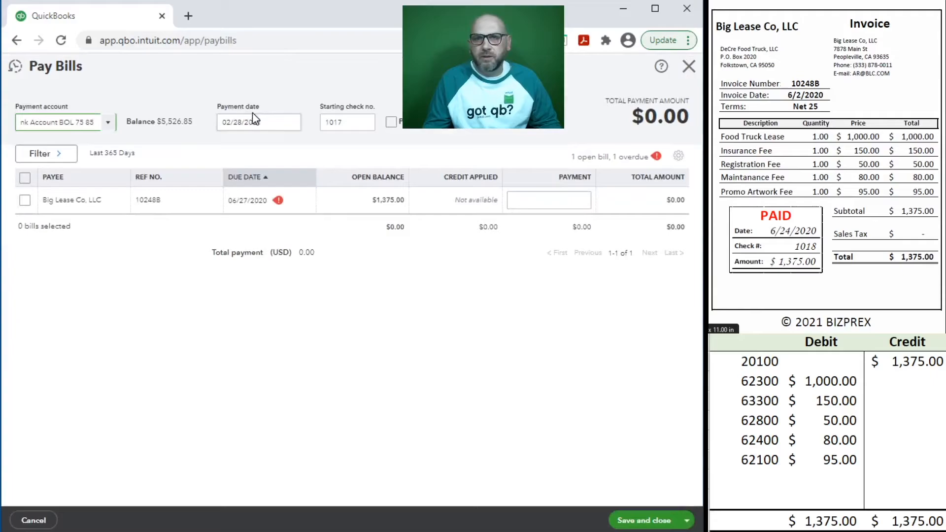
Step: Date the payment 06/24/2020 with starting check 1018 and select the Big Lease Co. bill
{"action": "left_click", "coordinate": [270, 121]}
{"action": "type", "text": "6"}
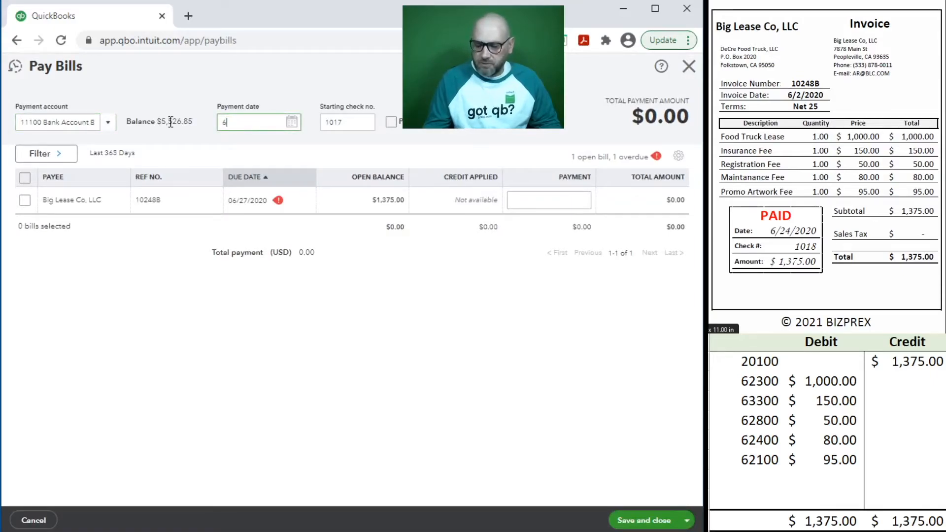
{"action": "type", "text": "/24/2020"}
{"action": "key", "text": "Tab"}
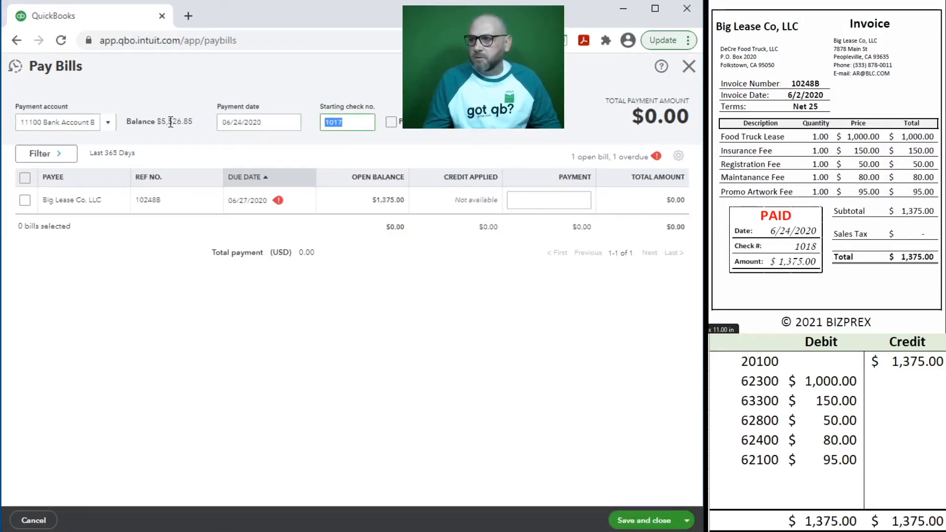
{"action": "type", "text": "1018"}
{"action": "left_click", "coordinate": [171, 121]}
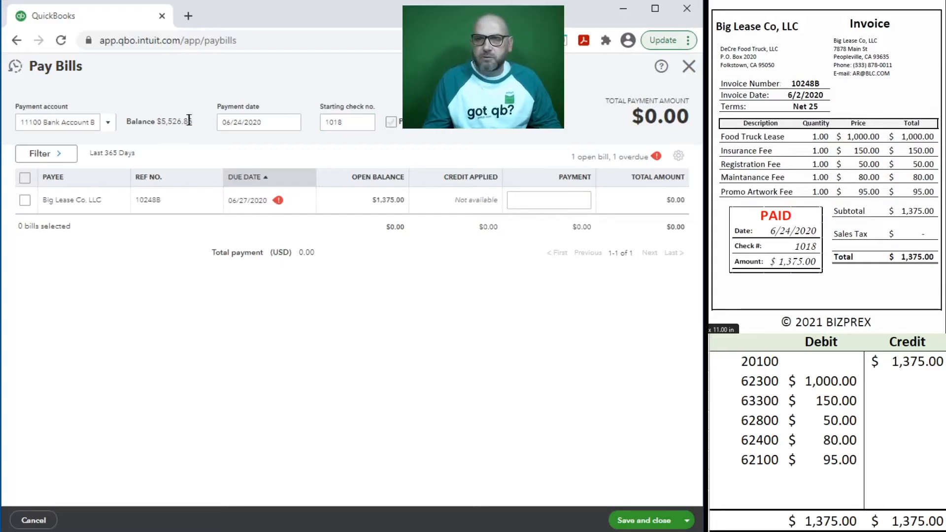
{"action": "left_click", "coordinate": [25, 201]}
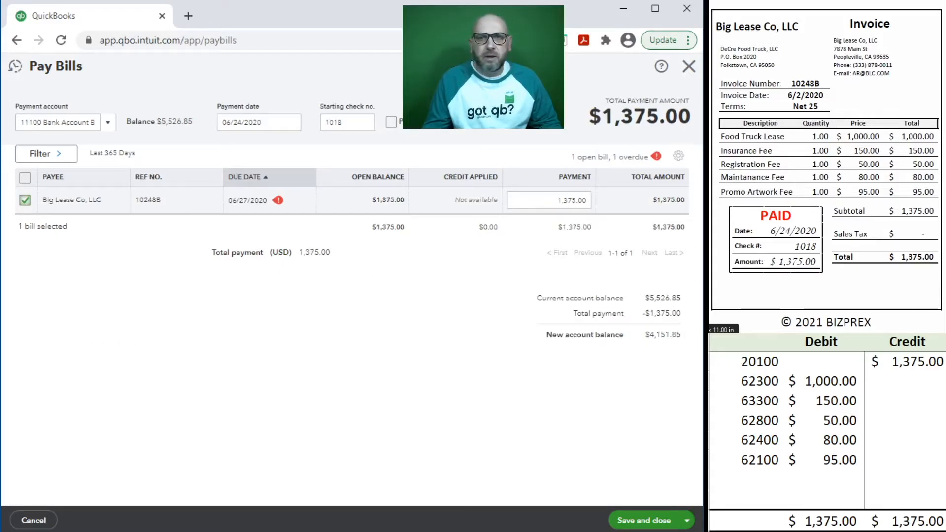
{"action": "left_click", "coordinate": [751, 476]}
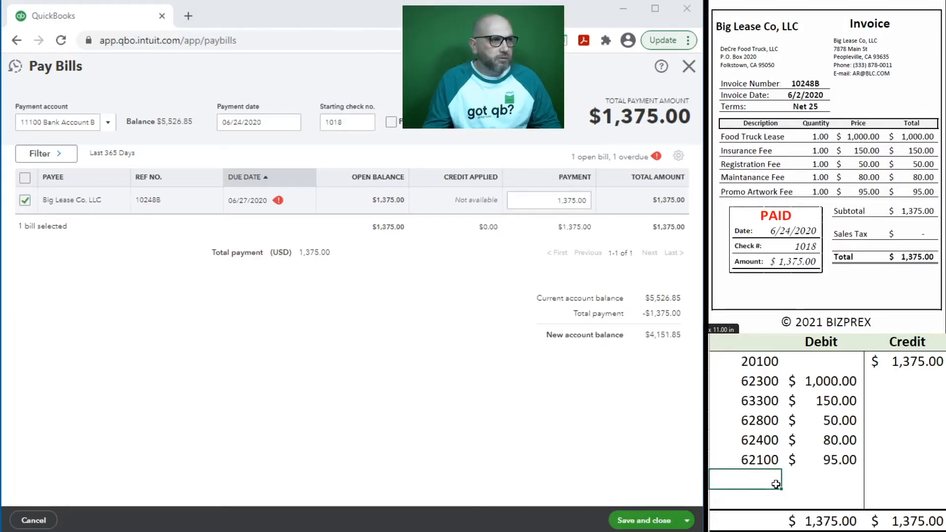
Step: Add journal lines debiting 20100 1,375 and crediting 11100 1,375
{"action": "type", "text": "20100"}
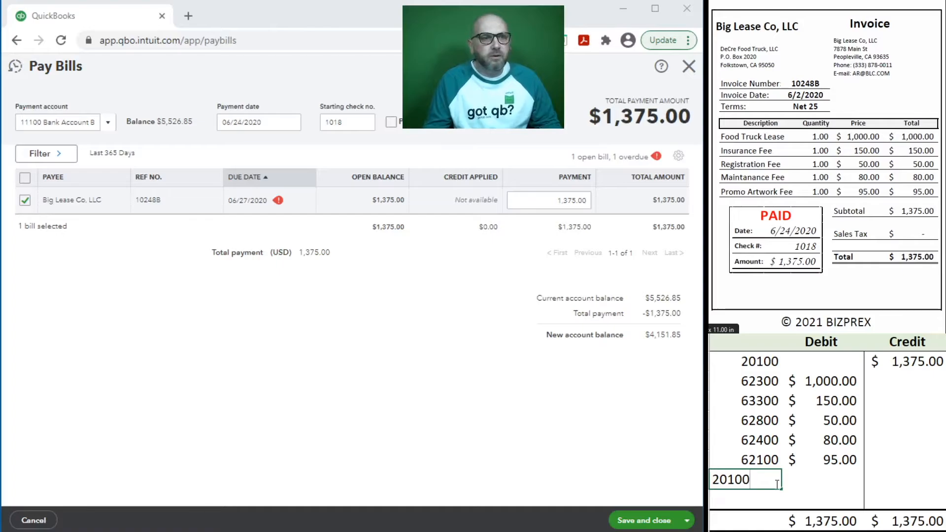
{"action": "key", "text": "Tab"}
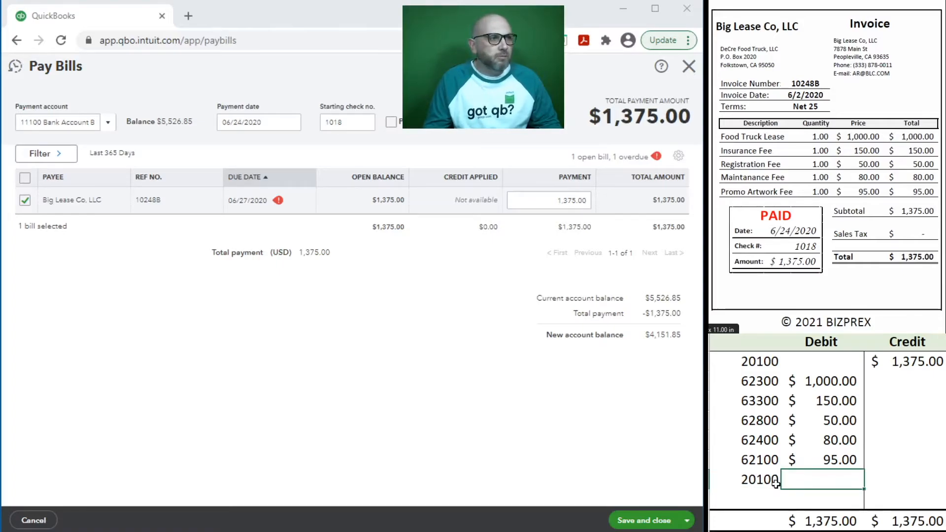
{"action": "type", "text": "1,375"}
{"action": "key", "text": "Tab"}
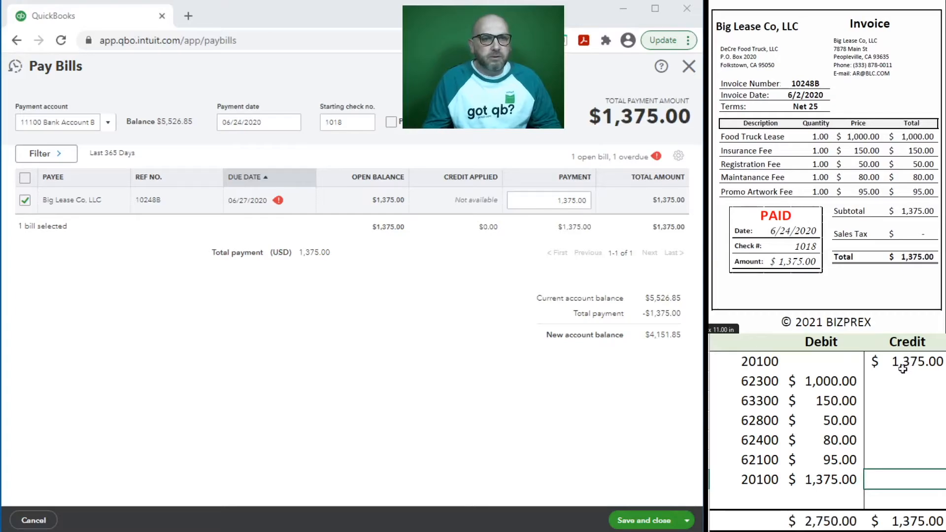
{"action": "left_click", "coordinate": [759, 493]}
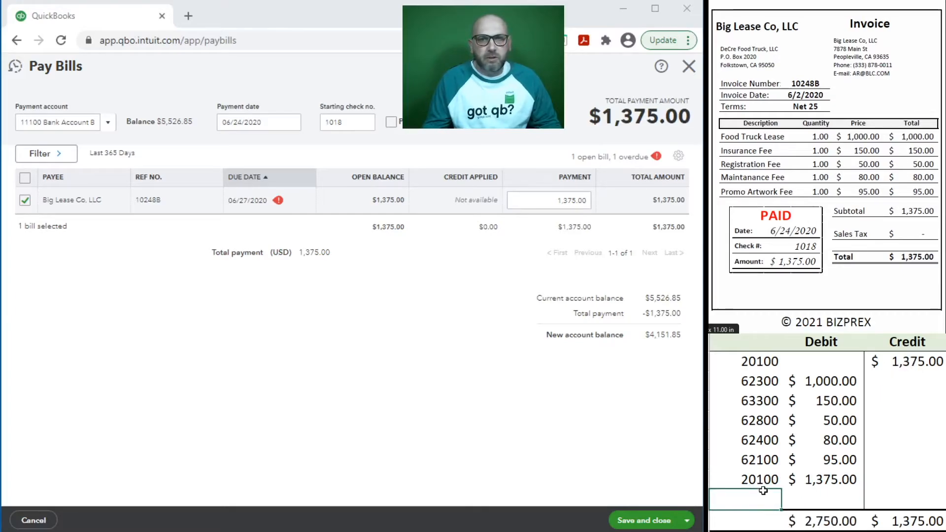
{"action": "type", "text": "11100"}
{"action": "key", "text": "Tab"}
{"action": "key", "text": "Tab"}
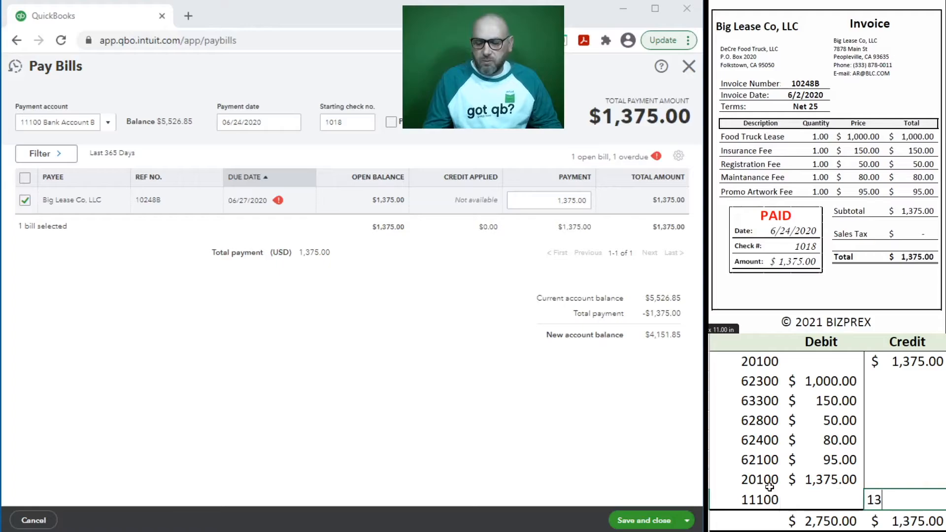
{"action": "type", "text": "1,375"}
{"action": "key", "text": "Up"}
Step: Extend the credit SUM formula to the new row, giving a 2,750 total
{"action": "left_click", "coordinate": [902, 521]}
{"action": "key", "text": "F2"}
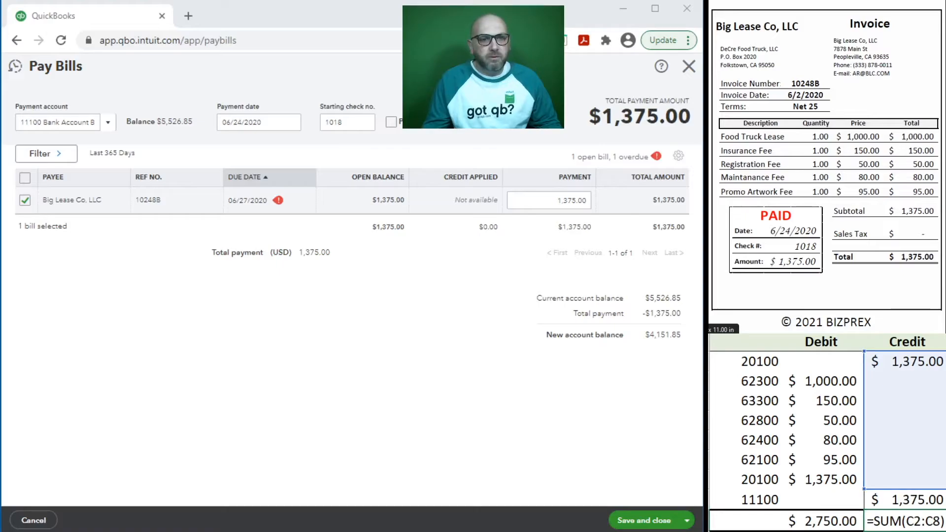
{"action": "left_click_drag", "start_coordinate": [864, 489], "coordinate": [865, 507]}
{"action": "key", "text": "Tab"}
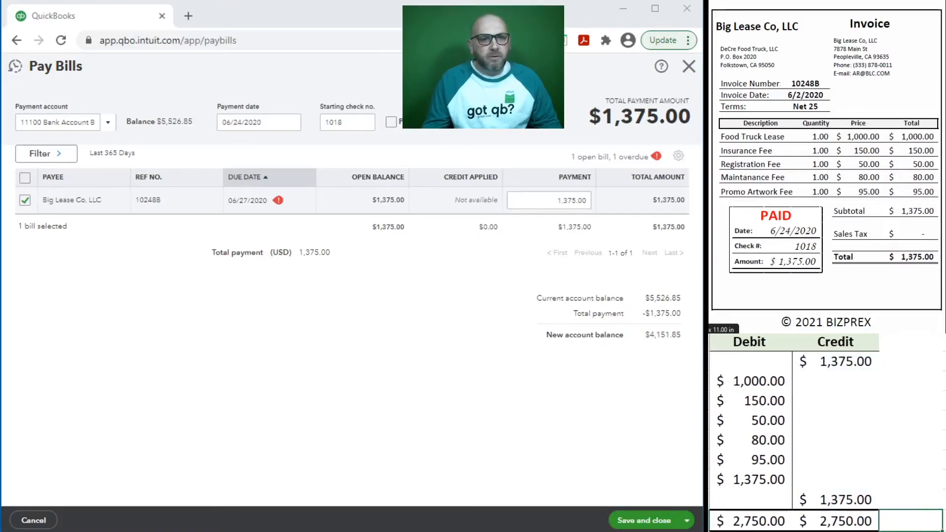
{"action": "key", "text": "Home"}
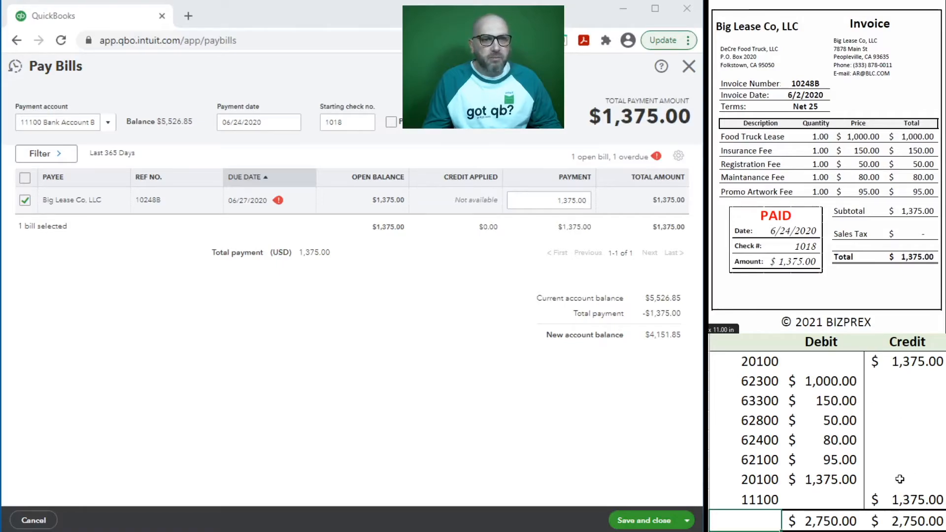
Step: Delete the bill's earlier journal lines from the sheet
{"action": "mouse_move", "coordinate": [905, 459]}
{"action": "left_mouse_down"}
{"action": "mouse_move", "coordinate": [724, 358]}
{"action": "mouse_move", "coordinate": [723, 348]}
{"action": "mouse_move", "coordinate": [837, 458]}
{"action": "mouse_move", "coordinate": [905, 459]}
{"action": "left_mouse_up"}
{"action": "left_click", "coordinate": [732, 365]}
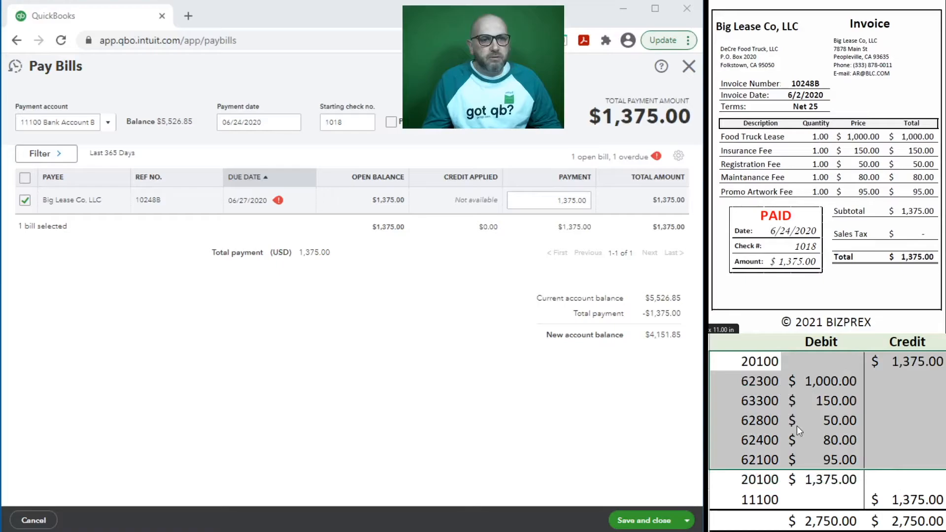
{"action": "key", "text": "Delete"}
{"action": "left_click", "coordinate": [789, 440]}
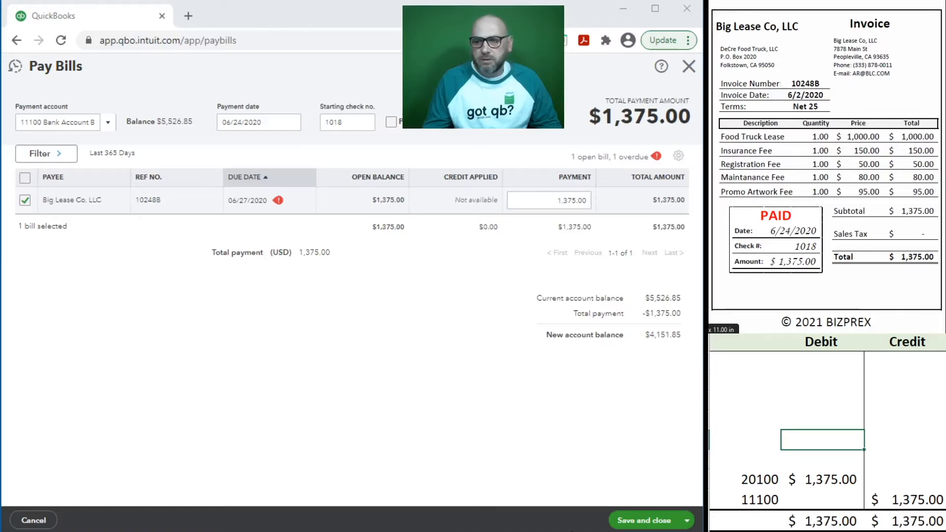
Step: Save and close the bill payment, then clear the 20100 and 11100 journal lines
{"action": "left_click", "coordinate": [646, 521]}
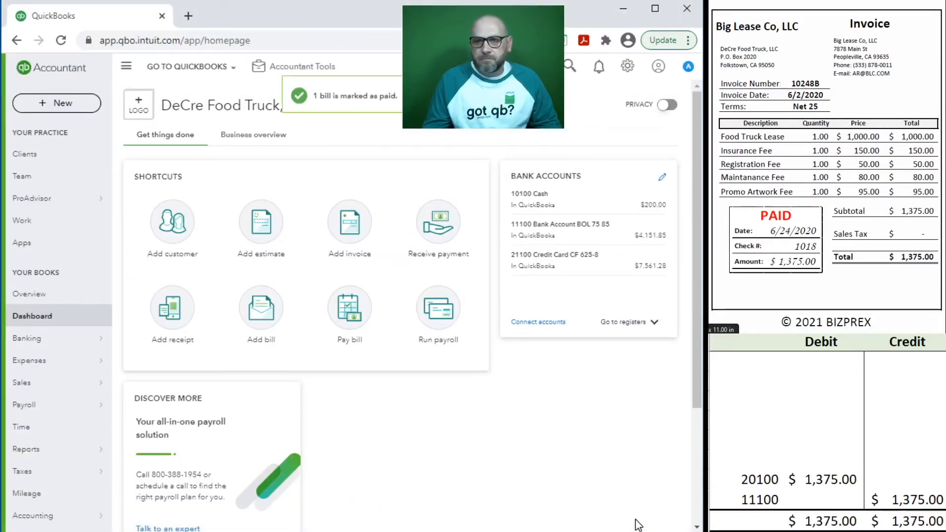
{"action": "left_click", "coordinate": [841, 460]}
{"action": "left_click_drag", "start_coordinate": [904, 498], "coordinate": [766, 484]}
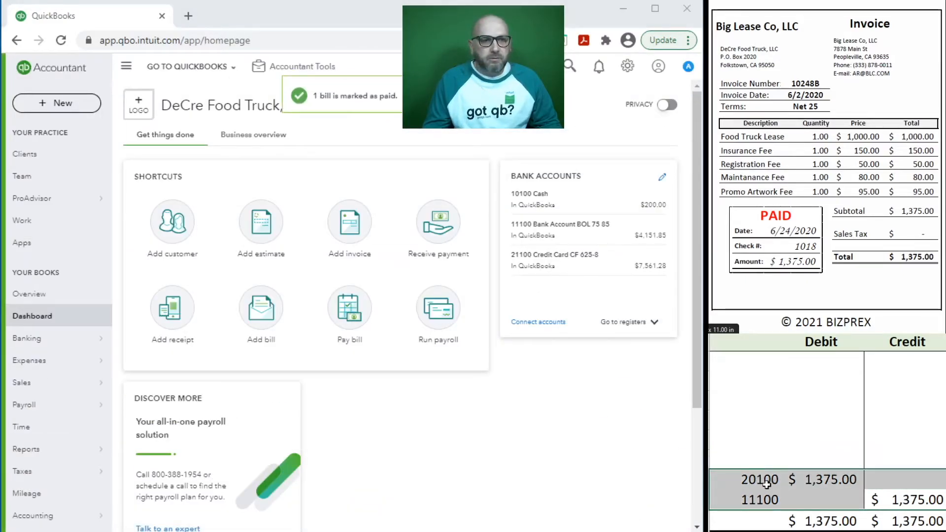
{"action": "key", "text": "Delete"}
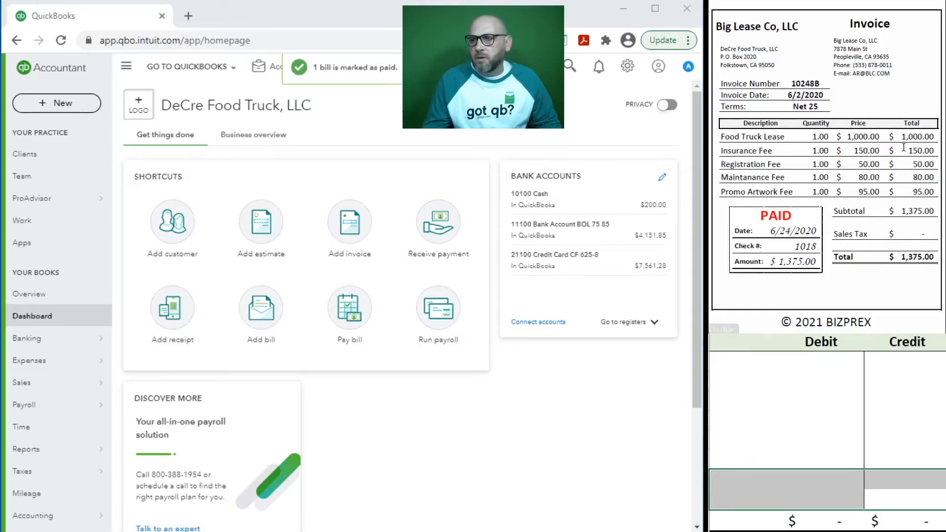
Step: Scroll the sheet down to the Gas Station on Main St receipt
{"action": "scroll", "coordinate": [817, 162], "scroll_direction": "down", "scroll_amount": 3}
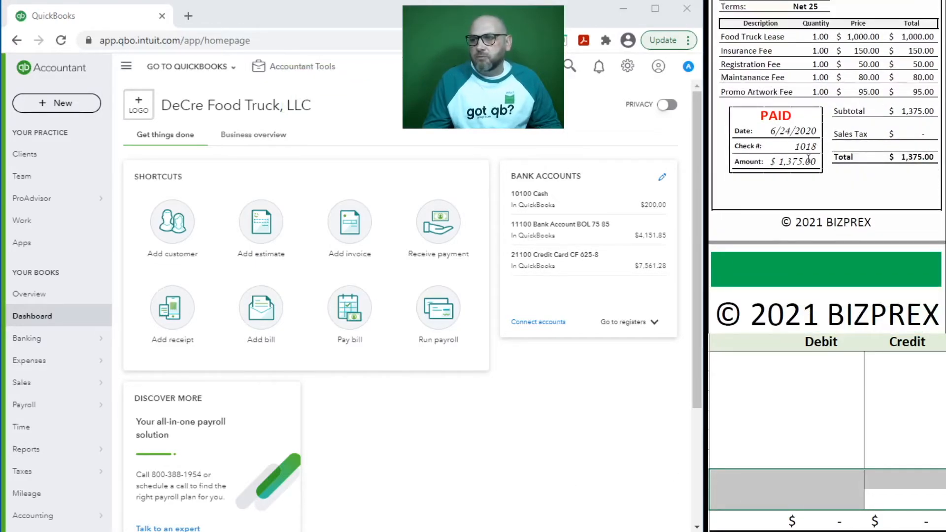
{"action": "scroll", "coordinate": [807, 158], "scroll_direction": "down", "scroll_amount": 6}
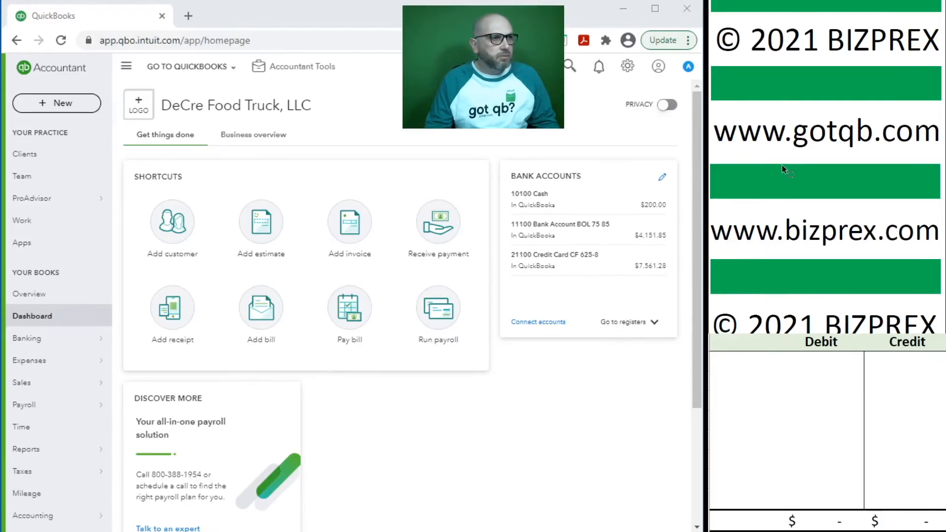
{"action": "scroll", "coordinate": [782, 167], "scroll_direction": "down", "scroll_amount": 6}
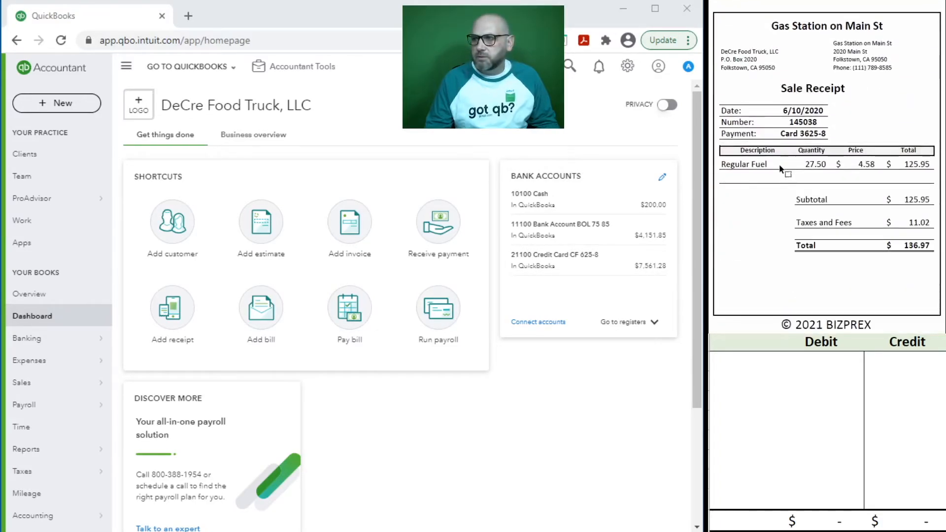
{"action": "scroll", "coordinate": [779, 168], "scroll_direction": "down", "scroll_amount": 1}
{"action": "scroll", "coordinate": [778, 164], "scroll_direction": "up", "scroll_amount": 1}
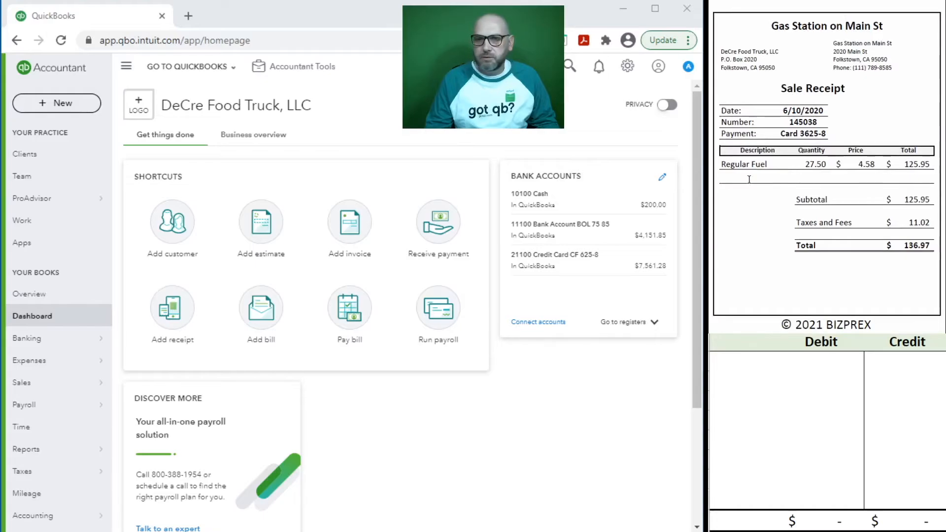
Step: Start a new expense for Gas Station on Main St, prefilled from the previous one
{"action": "left_click", "coordinate": [64, 107]}
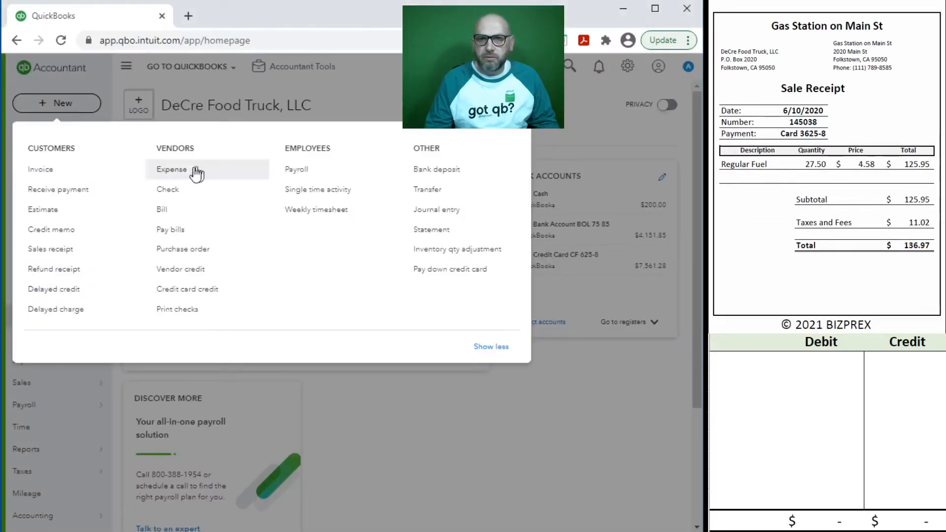
{"action": "left_click", "coordinate": [172, 173]}
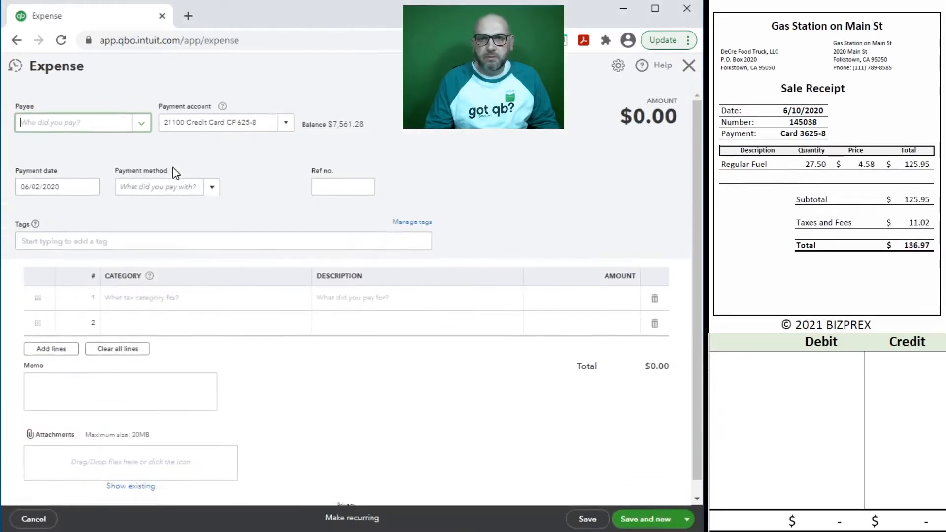
{"action": "type", "text": "gas"}
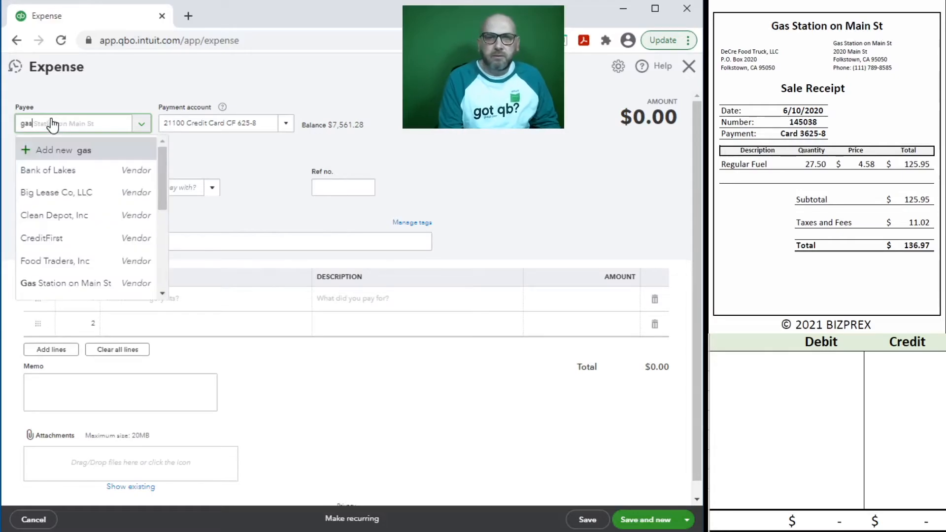
{"action": "left_click", "coordinate": [105, 175]}
{"action": "left_click", "coordinate": [461, 317]}
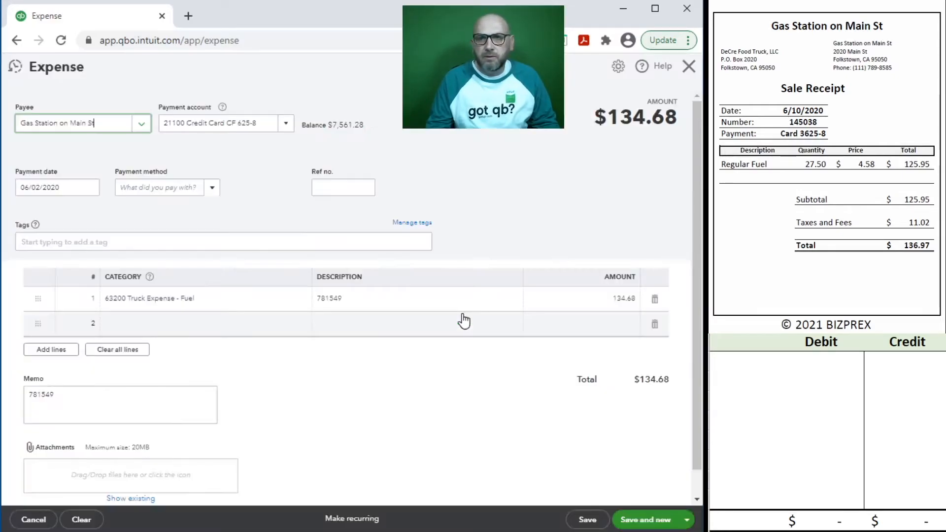
Step: Set Credit Card payment, date 6/10/2020, ref no. 145038 and amount 136.97
{"action": "left_click", "coordinate": [143, 187]}
{"action": "type", "text": "cred"}
{"action": "left_click", "coordinate": [143, 224]}
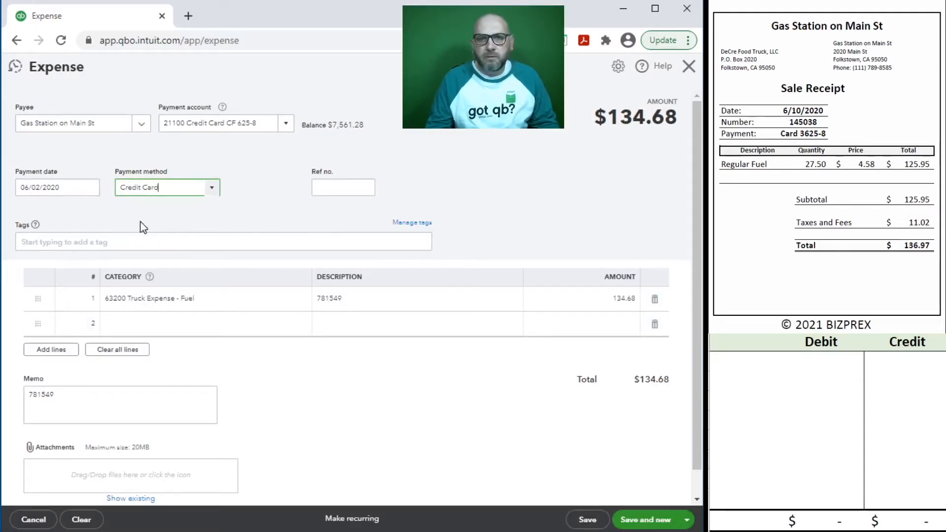
{"action": "left_click", "coordinate": [72, 188]}
{"action": "type", "text": "6/10/2020"}
{"action": "key", "text": "Tab"}
{"action": "key", "text": "Tab"}
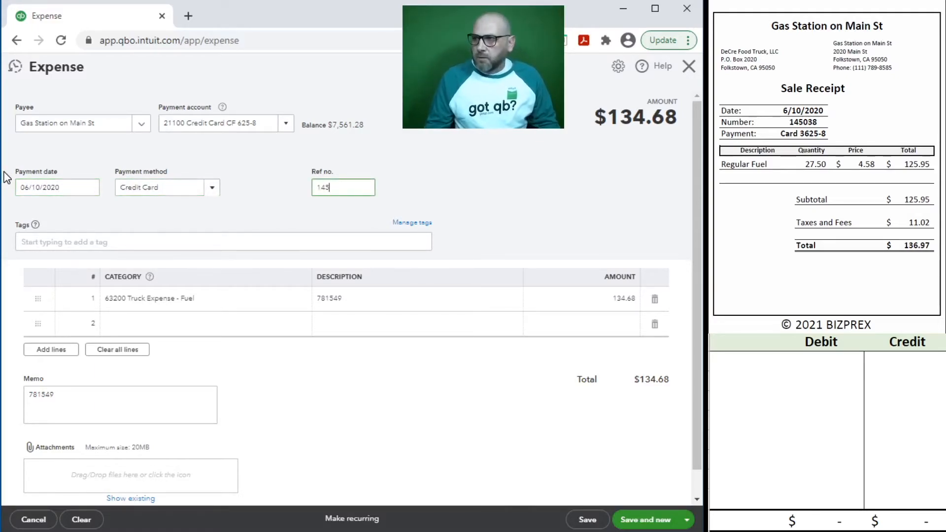
{"action": "type", "text": "038"}
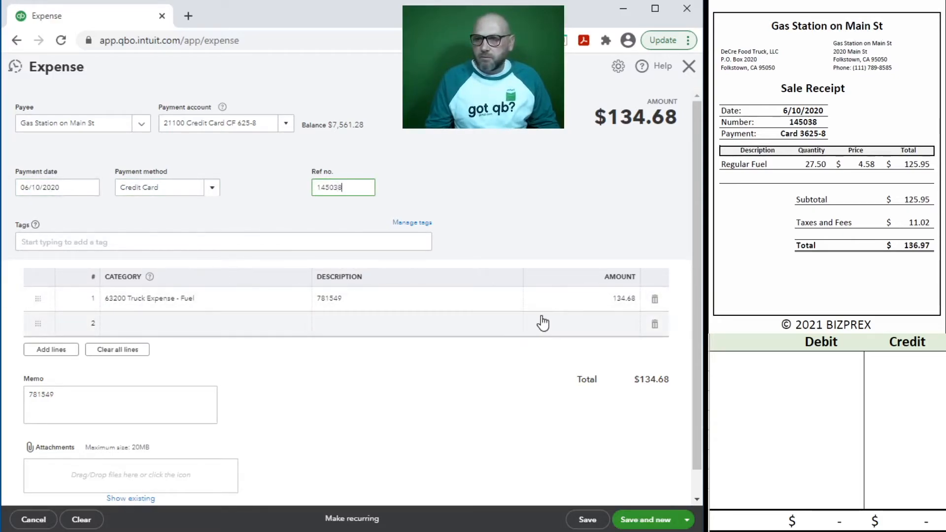
{"action": "left_click", "coordinate": [585, 300]}
{"action": "type", "text": "1"}
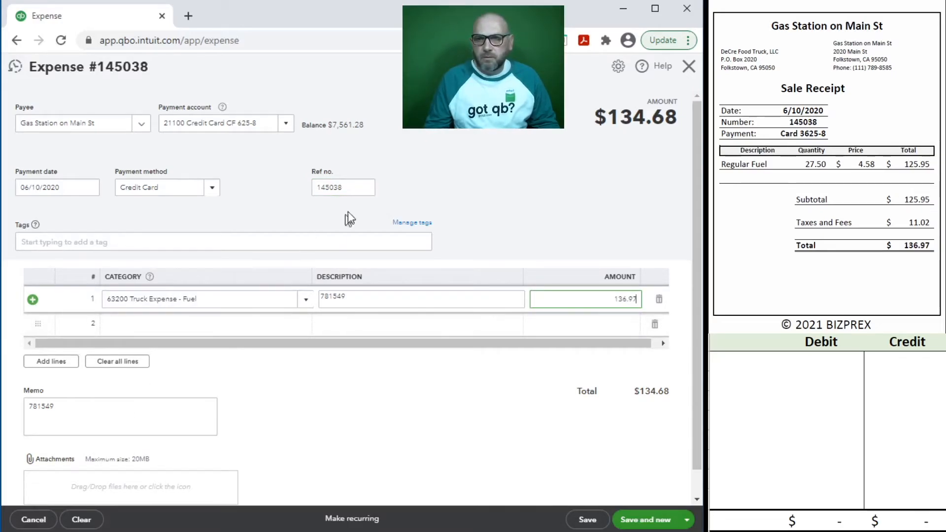
Step: Copy reference 145038 into the memo and the line 1 description
{"action": "double_click", "coordinate": [354, 185]}
{"action": "key", "text": "ctrl+c"}
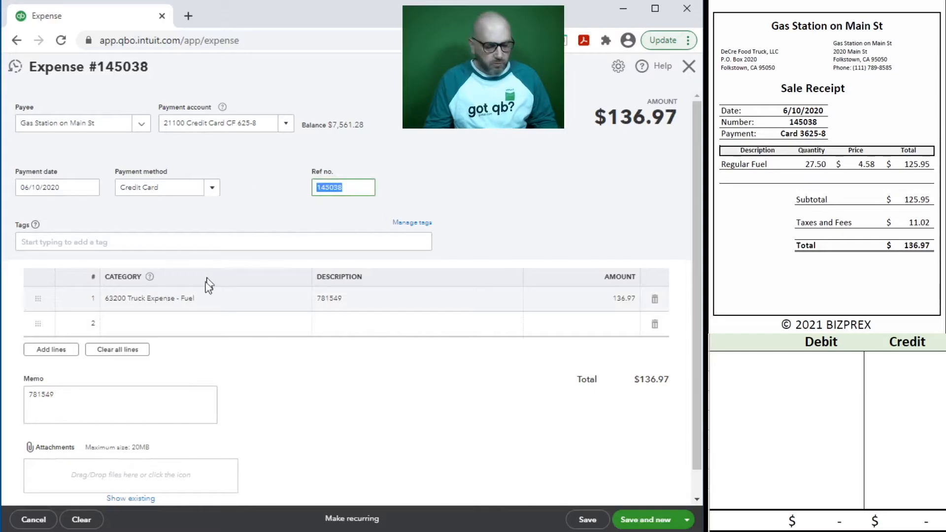
{"action": "left_click", "coordinate": [132, 398]}
{"action": "key", "text": "ctrl+a"}
{"action": "key", "text": "ctrl+v"}
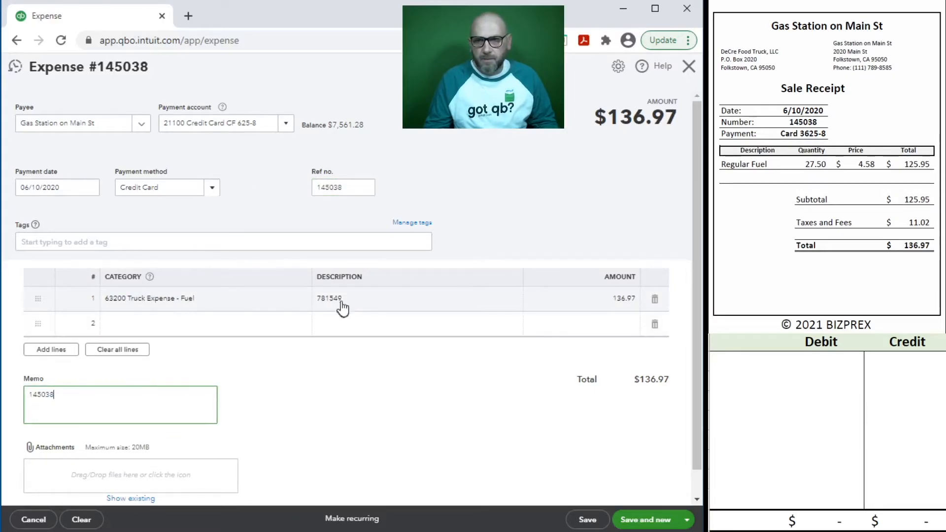
{"action": "left_click", "coordinate": [364, 298]}
{"action": "key", "text": "ctrl+v"}
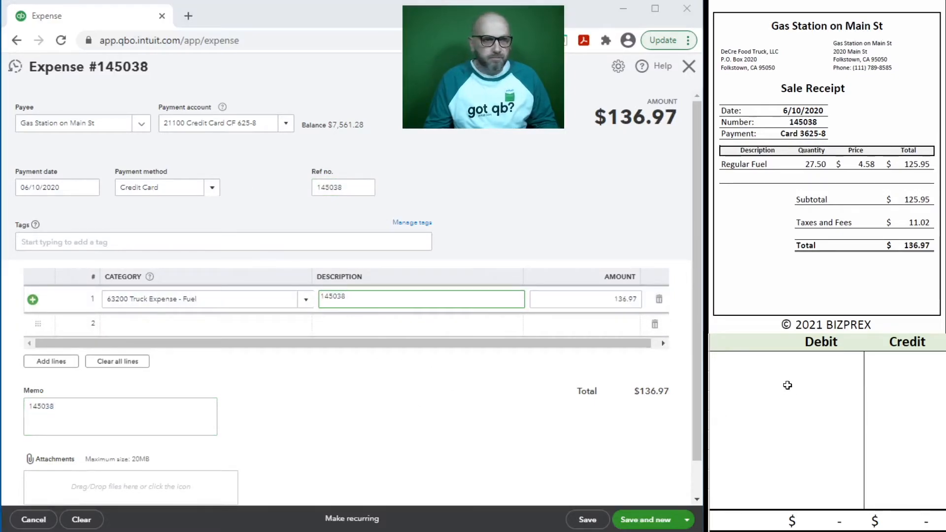
{"action": "left_click", "coordinate": [778, 377]}
Step: In the worksheet, credit 21100 136.97 and debit 63200 136.97 on separate lines
{"action": "left_click", "coordinate": [763, 365]}
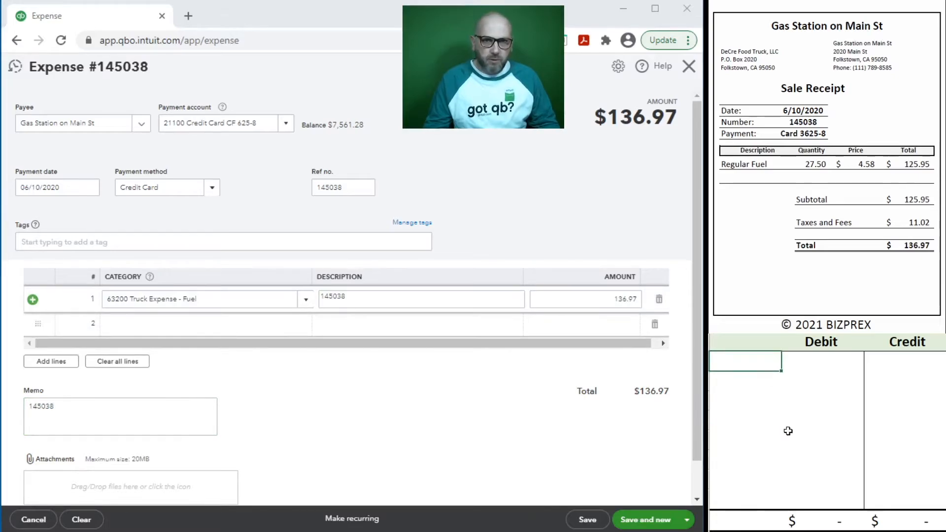
{"action": "type", "text": "21100"}
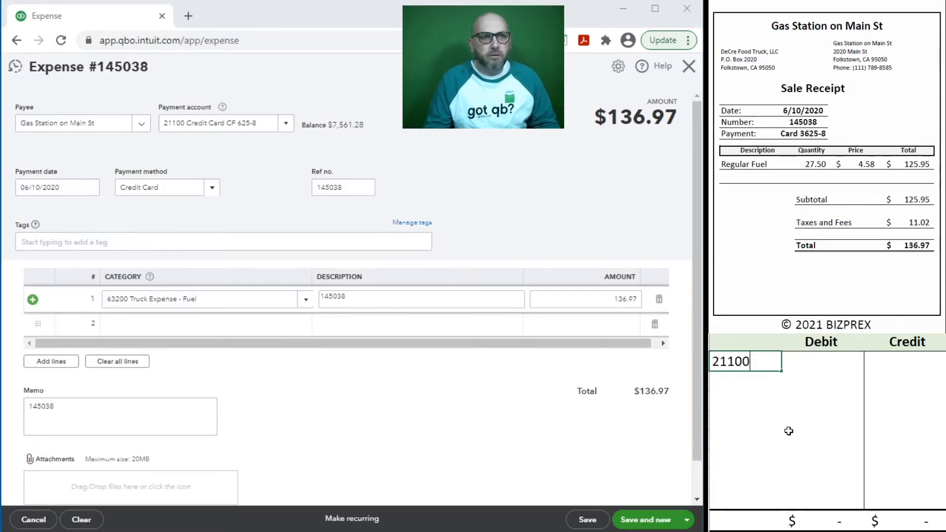
{"action": "key", "text": "Tab"}
{"action": "key", "text": "Tab"}
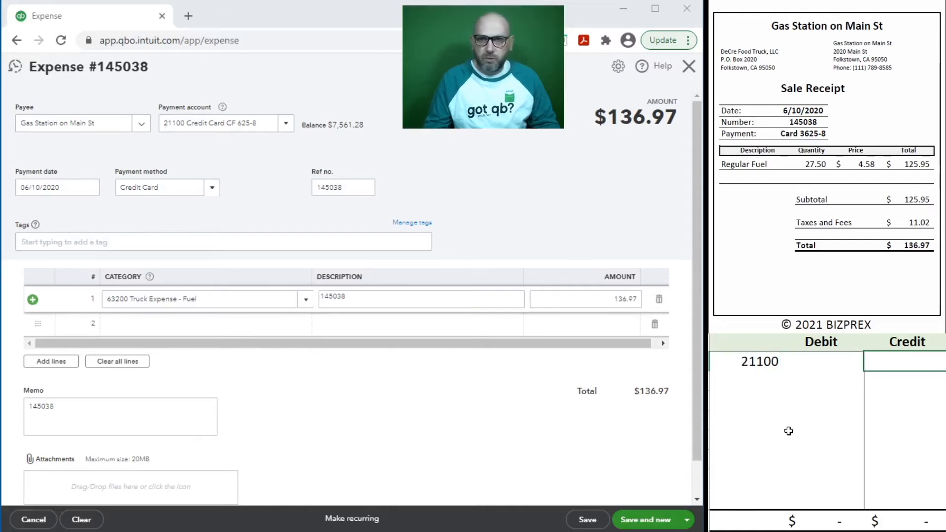
{"action": "type", "text": "136."}
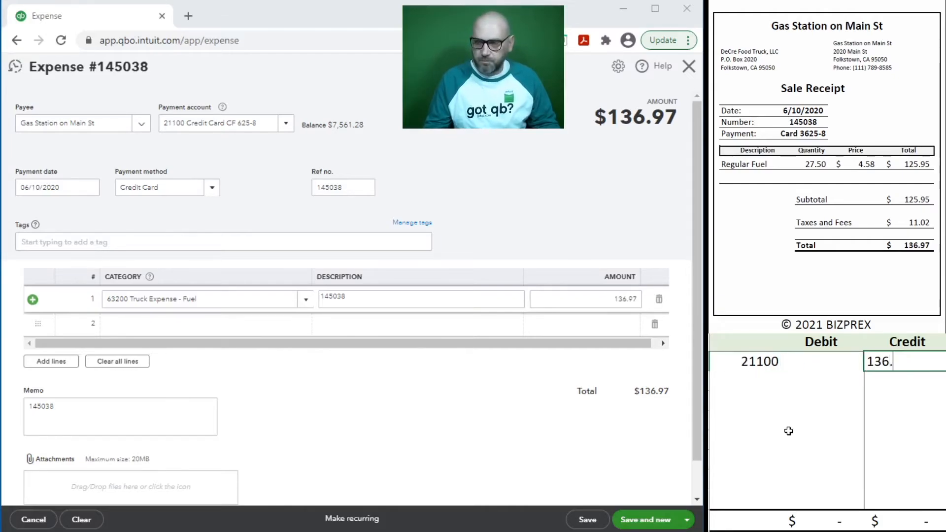
{"action": "type", "text": "97"}
{"action": "key", "text": "Return"}
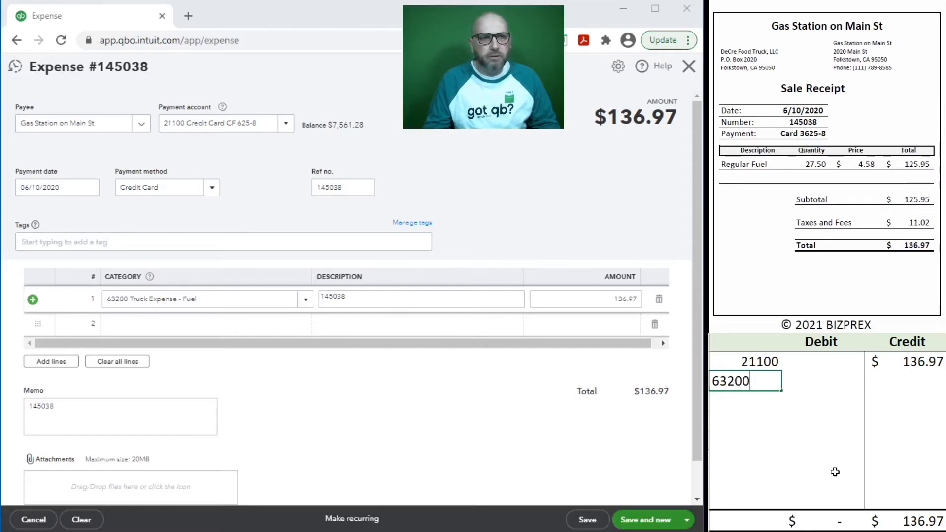
{"action": "type", "text": "63200"}
{"action": "key", "text": "Tab"}
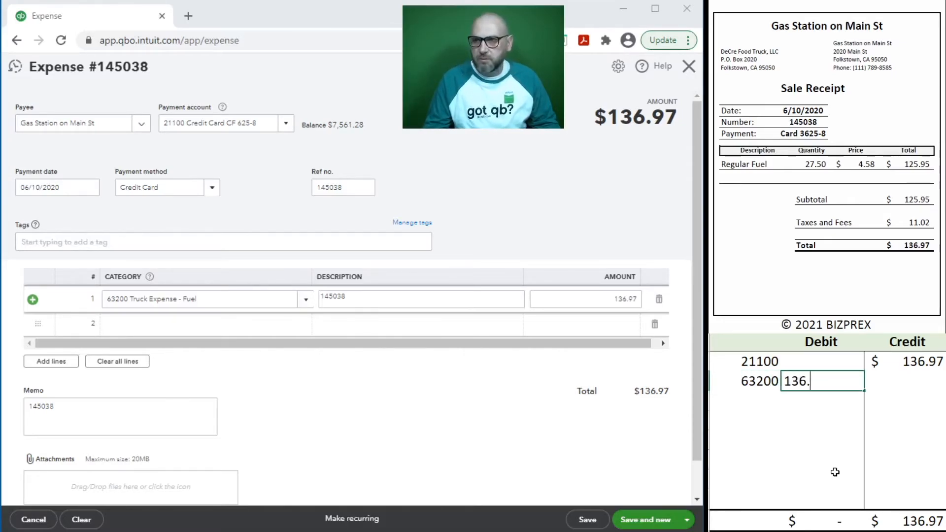
{"action": "type", "text": "136.97"}
{"action": "key", "text": "Return"}
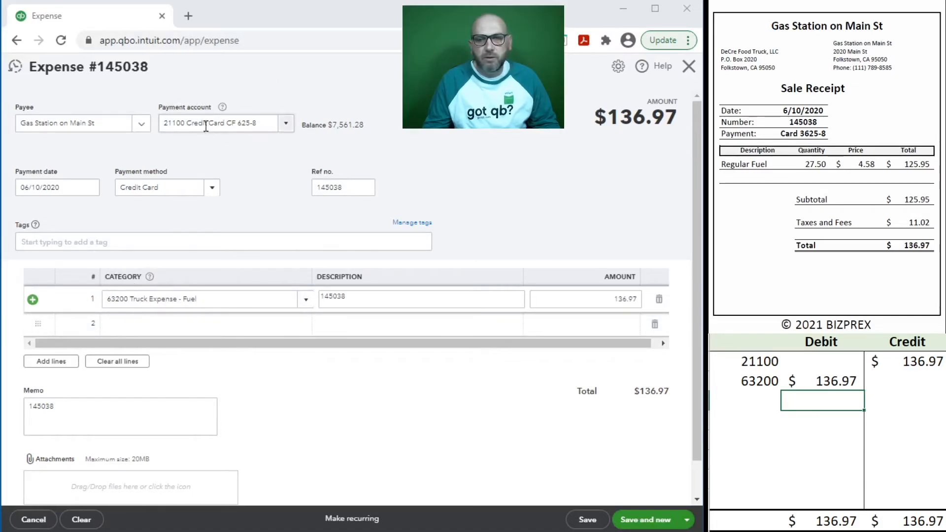
Step: Save expense 145038 with Save and new, and clear its journal lines
{"action": "left_click", "coordinate": [638, 520]}
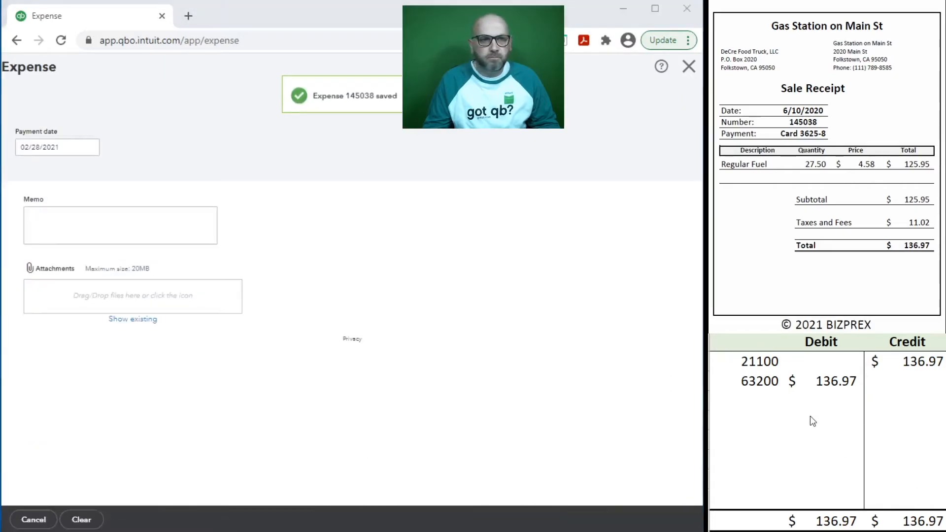
{"action": "left_click_drag", "start_coordinate": [892, 379], "coordinate": [766, 394]}
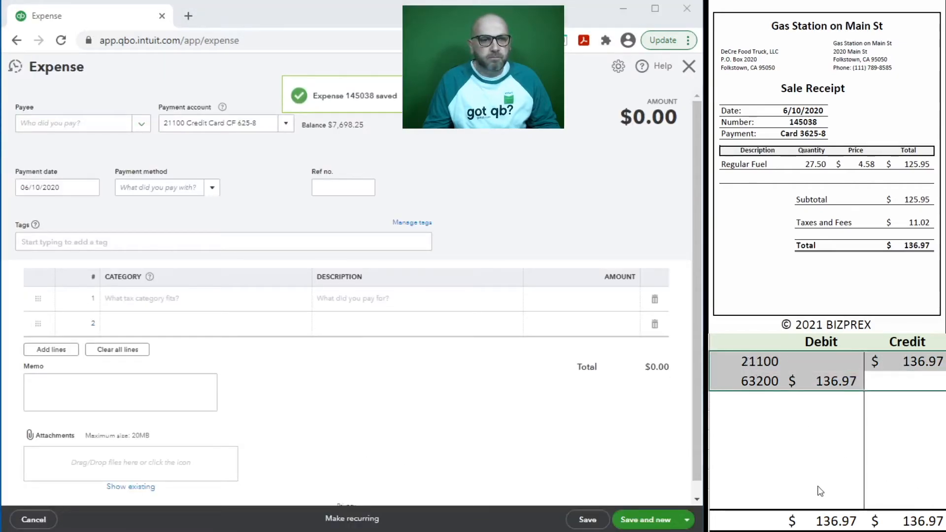
{"action": "key", "text": "Delete"}
{"action": "left_click", "coordinate": [801, 424]}
{"action": "scroll", "coordinate": [813, 166], "scroll_direction": "down", "scroll_amount": 5}
{"action": "scroll", "coordinate": [813, 166], "scroll_direction": "down", "scroll_amount": 2}
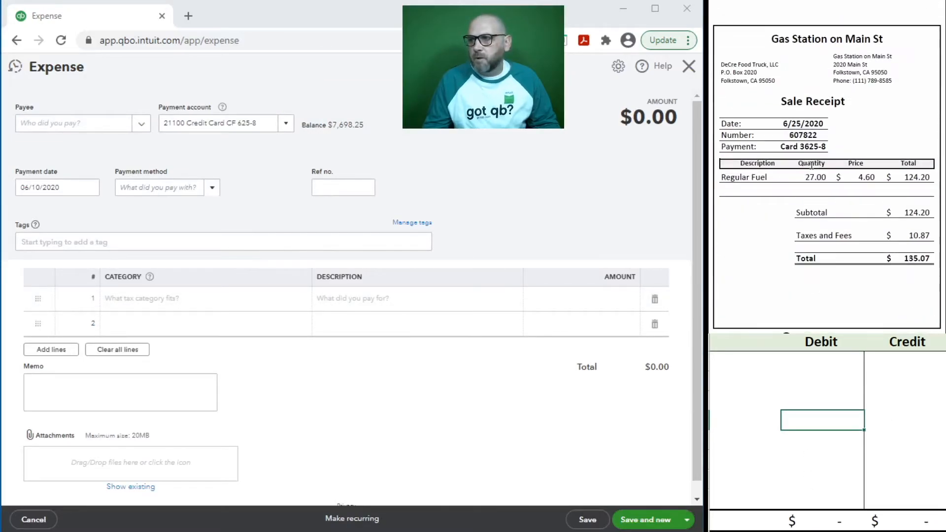
Step: Choose Gas Station on Main St as payee and accept prefilling from the last expense
{"action": "left_click", "coordinate": [49, 124]}
{"action": "type", "text": "gas"}
{"action": "left_click", "coordinate": [63, 171]}
{"action": "left_click", "coordinate": [458, 315]}
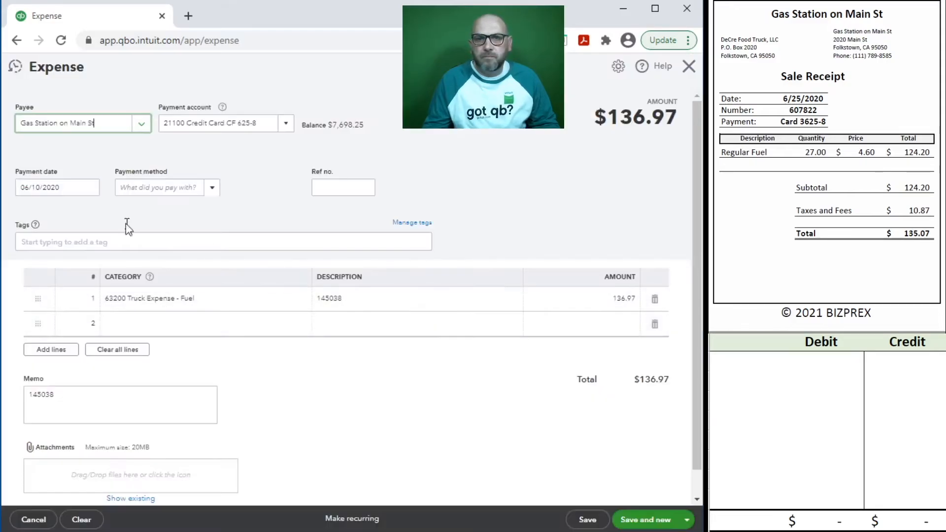
Step: Set date 6/25/2020, Credit Card payment and reference number 607822
{"action": "left_click", "coordinate": [66, 190]}
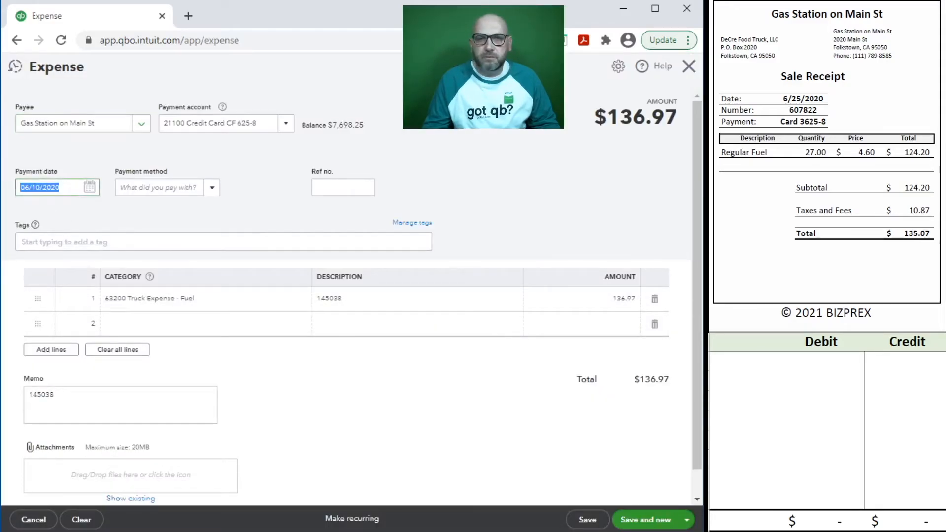
{"action": "type", "text": "6/25/2020"}
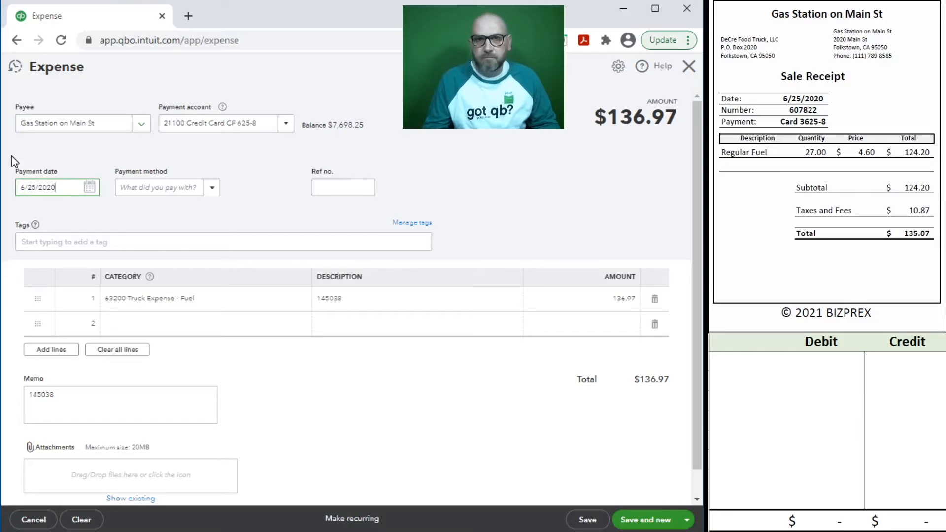
{"action": "key", "text": "Tab"}
{"action": "type", "text": "cred"}
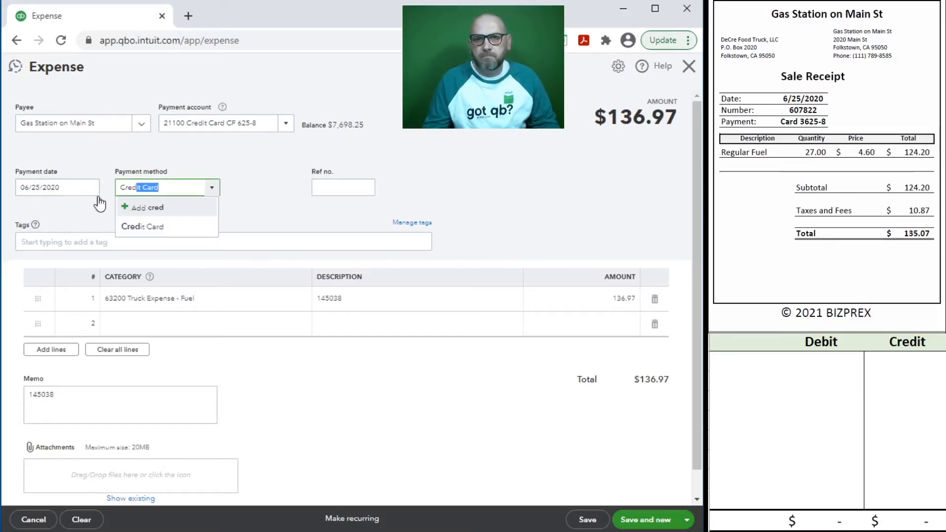
{"action": "left_click", "coordinate": [163, 228]}
{"action": "left_click", "coordinate": [342, 188]}
{"action": "type", "text": "607822"}
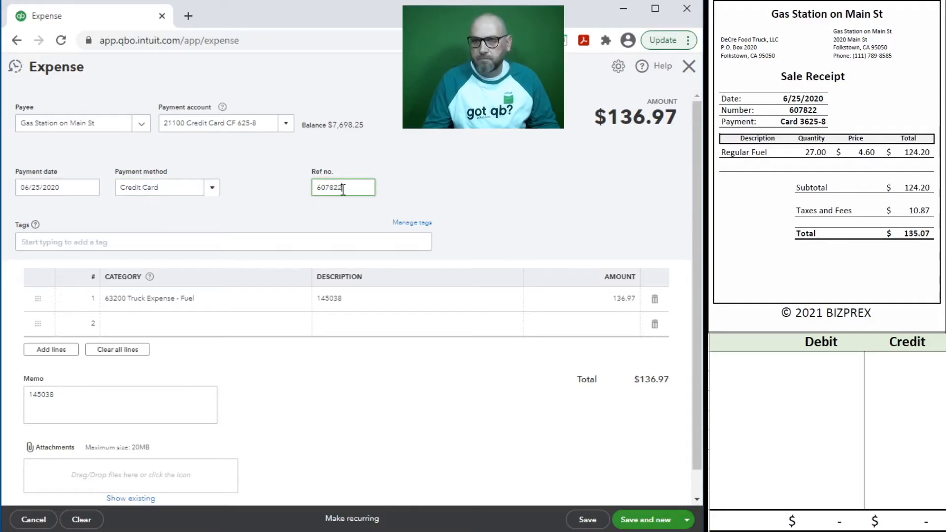
{"action": "left_click", "coordinate": [351, 215]}
Step: Copy 607822 into the line description and memo, and change the amount to 135.07
{"action": "left_click_drag", "start_coordinate": [353, 188], "coordinate": [279, 197]}
{"action": "key", "text": "ctrl+c"}
{"action": "left_click", "coordinate": [352, 298]}
{"action": "key", "text": "ctrl+v"}
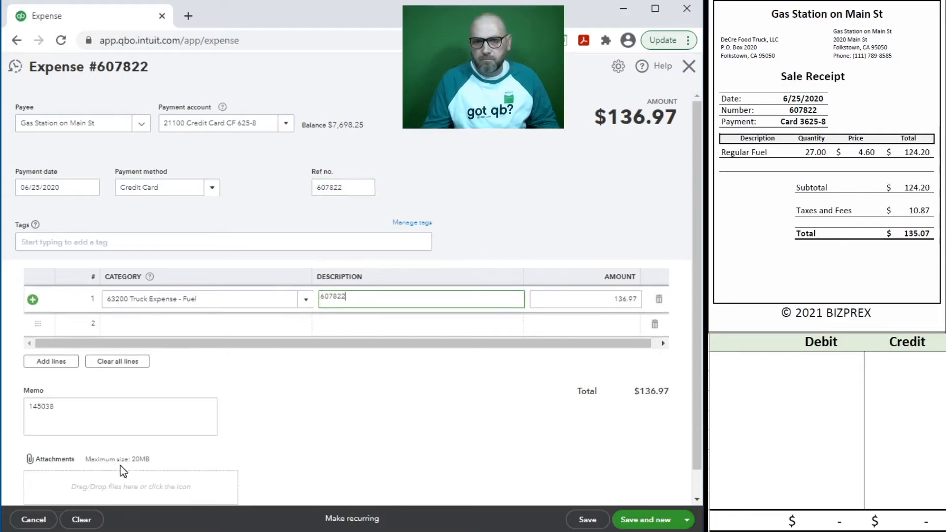
{"action": "left_click_drag", "start_coordinate": [94, 411], "coordinate": [22, 400]}
{"action": "key", "text": "ctrl+v"}
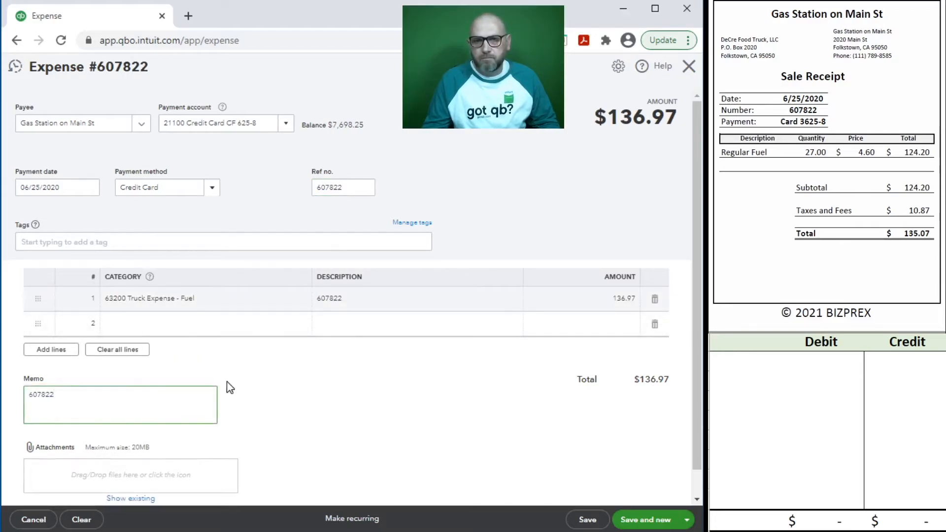
{"action": "left_click", "coordinate": [567, 300]}
{"action": "type", "text": "135"}
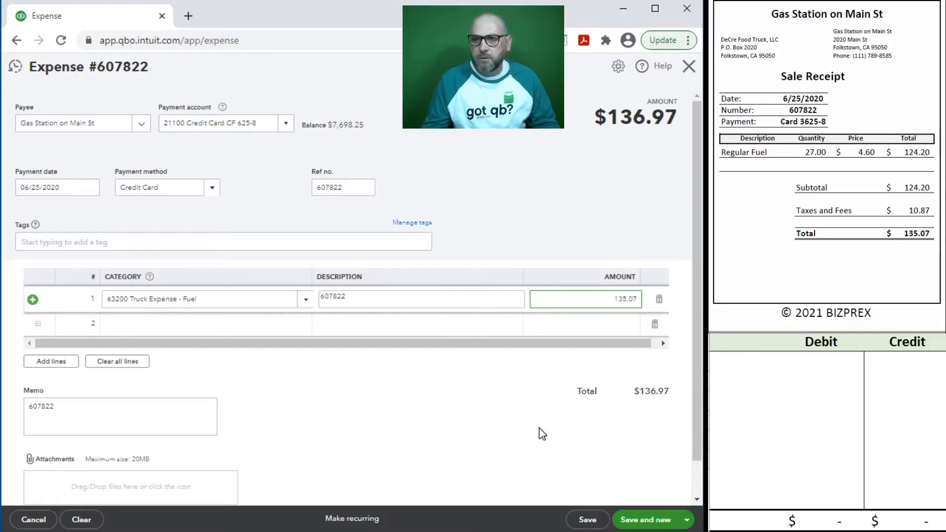
{"action": "left_click", "coordinate": [537, 223]}
{"action": "left_click", "coordinate": [761, 367]}
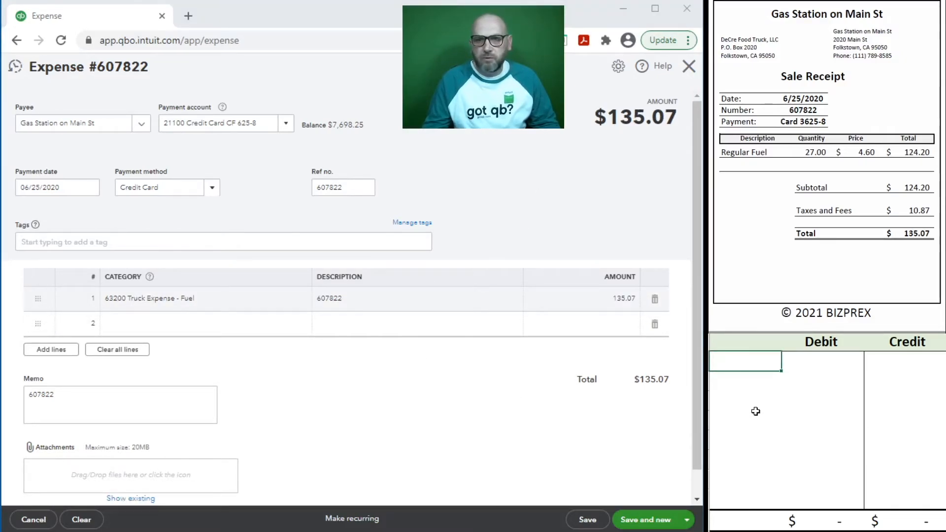
Step: Journal 63200 debit and 21100 credit of 135.07, then save expense 607822 and open a new one
{"action": "type", "text": "63200"}
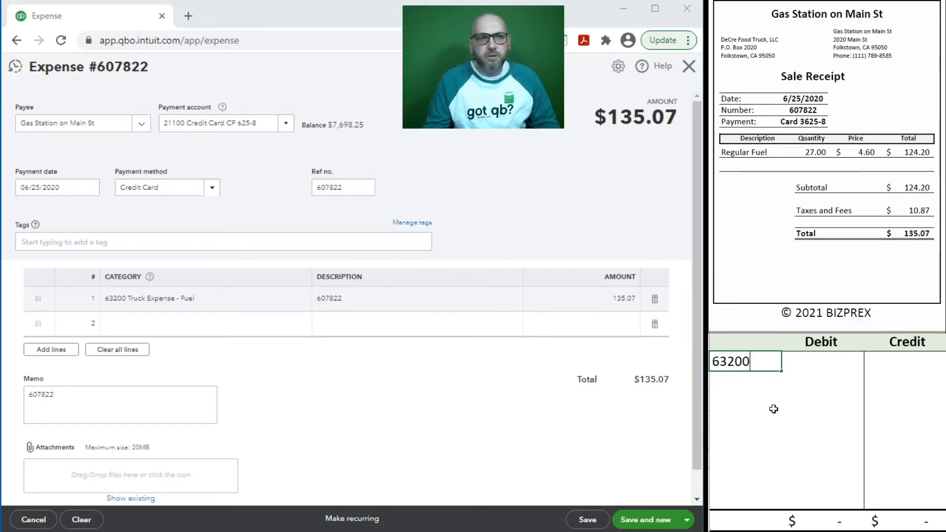
{"action": "key", "text": "Tab"}
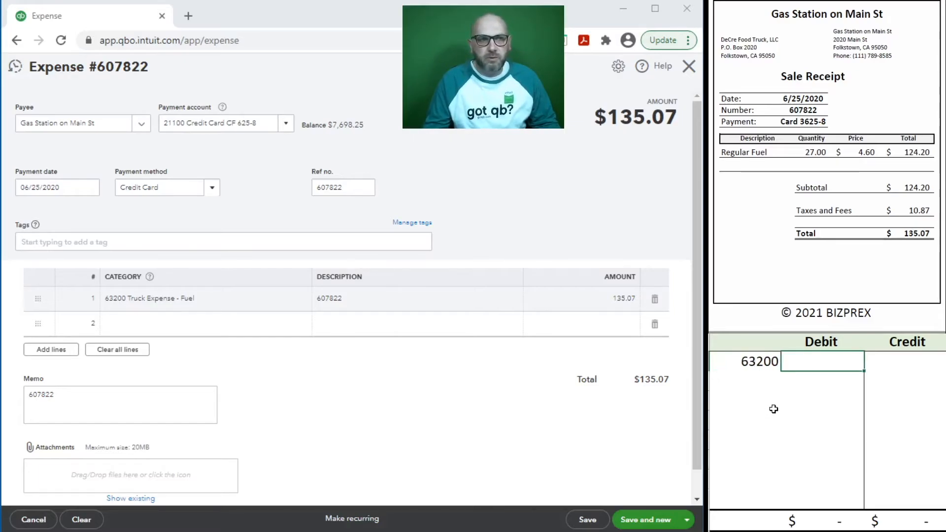
{"action": "type", "text": "135.07"}
{"action": "key", "text": "Return"}
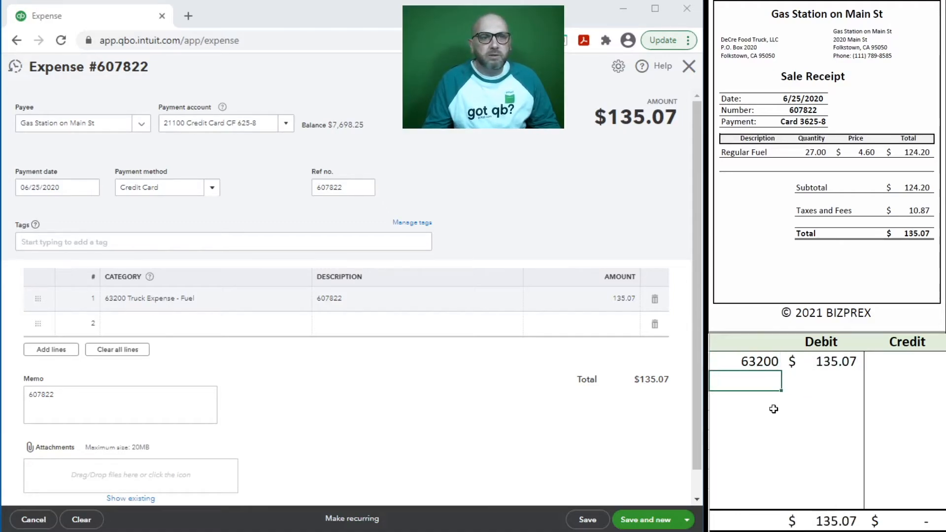
{"action": "type", "text": "21"}
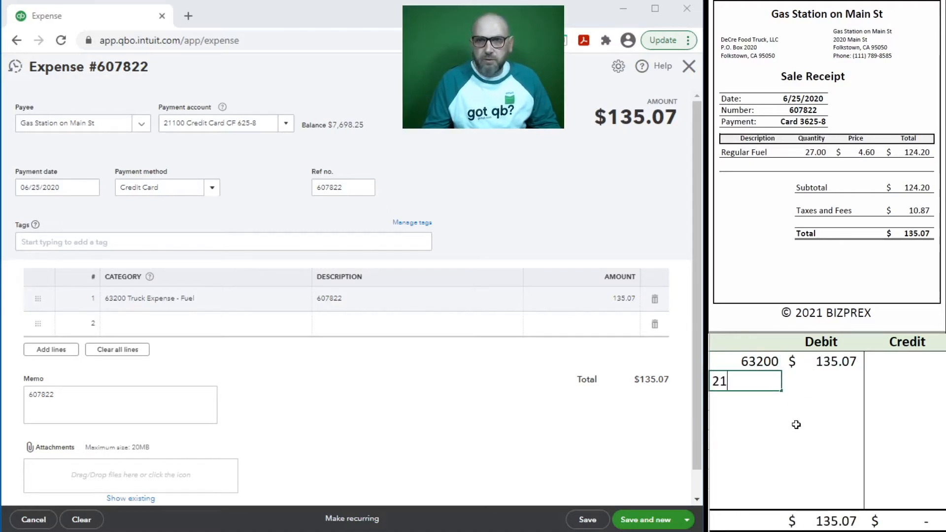
{"action": "type", "text": "100"}
{"action": "key", "text": "Tab"}
{"action": "key", "text": "Tab"}
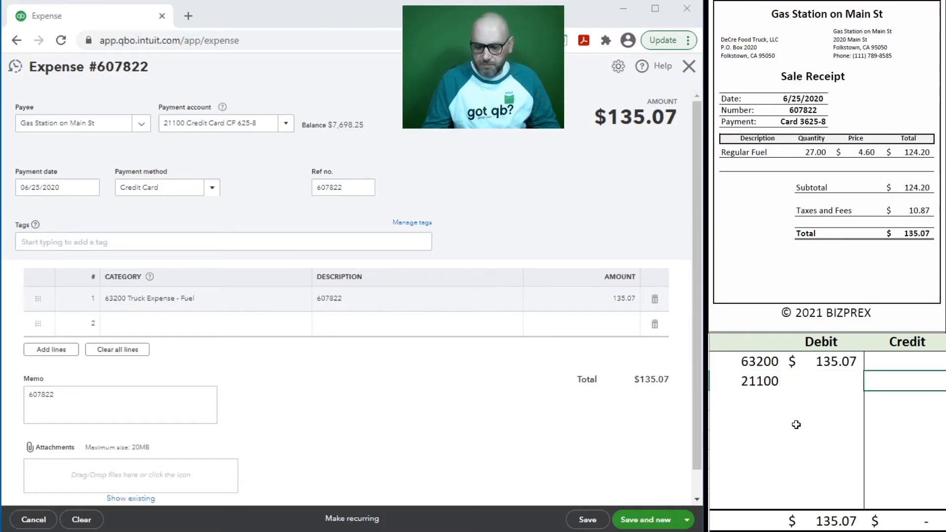
{"action": "type", "text": "135.07"}
{"action": "key", "text": "Return"}
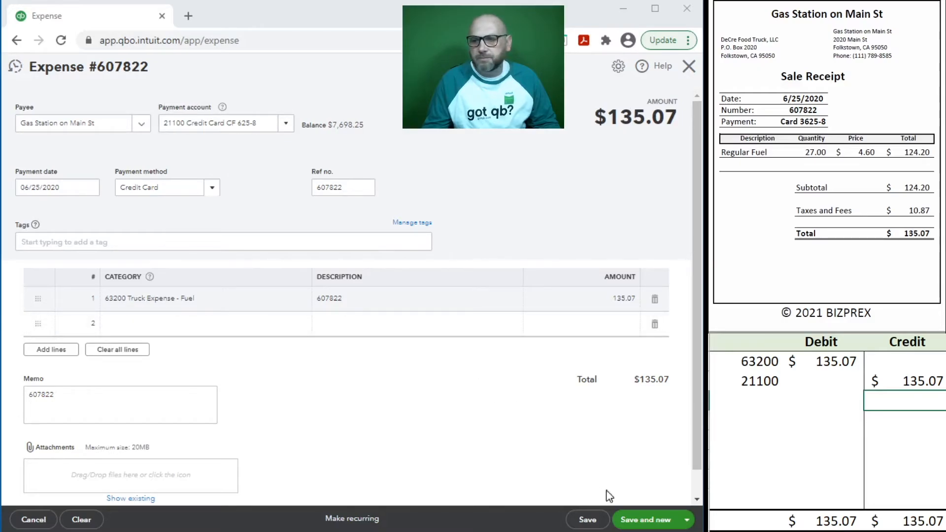
{"action": "left_click", "coordinate": [647, 521]}
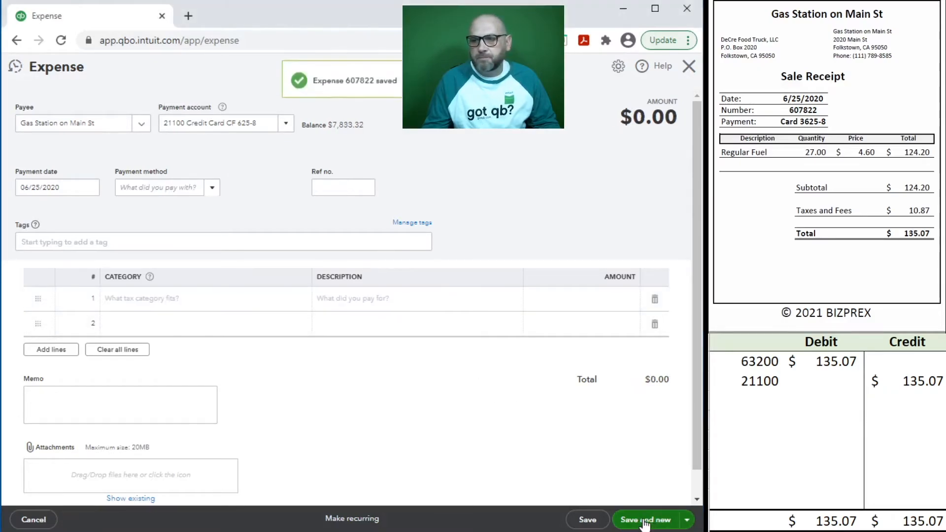
Step: Clear the previous journal lines and start a Mobile Service Provider expense prefilled from its last one
{"action": "left_click_drag", "start_coordinate": [911, 380], "coordinate": [743, 366]}
{"action": "key", "text": "Delete"}
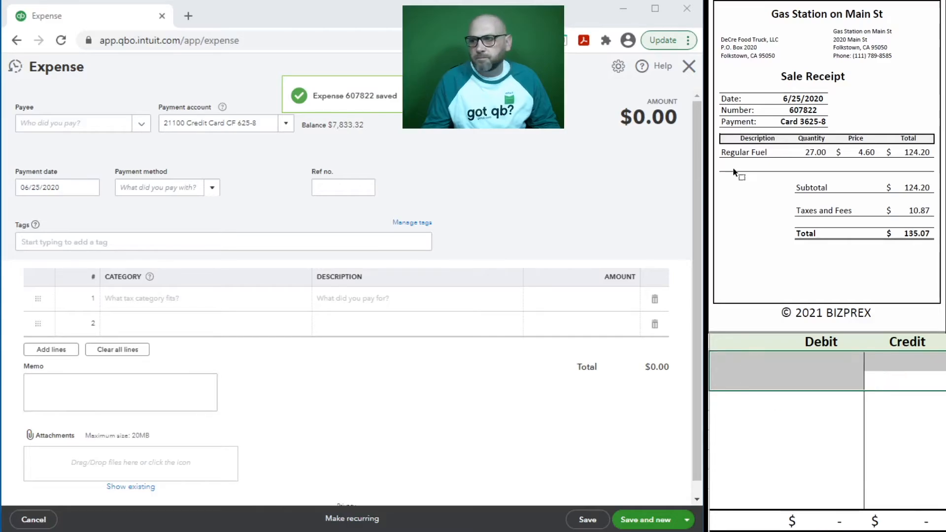
{"action": "scroll", "coordinate": [734, 166], "scroll_direction": "down", "scroll_amount": 10}
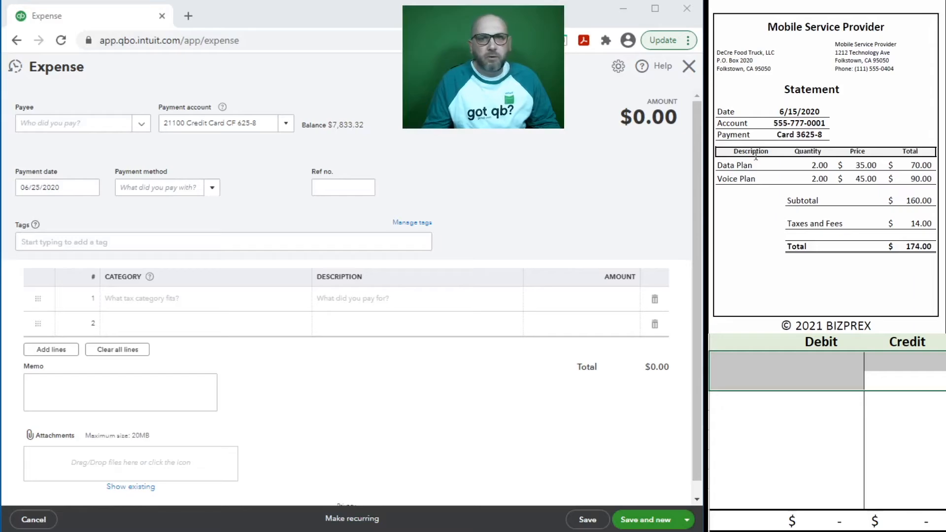
{"action": "left_click", "coordinate": [62, 126]}
{"action": "type", "text": "mobil"}
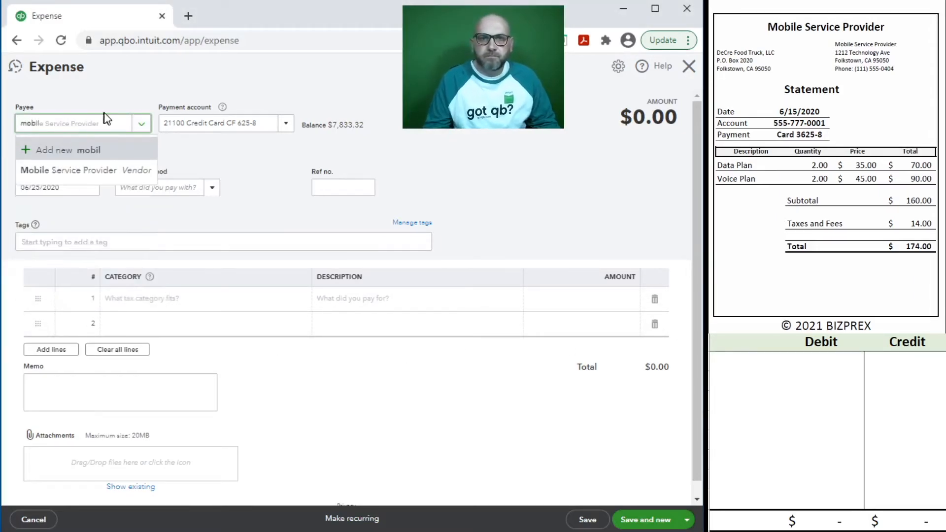
{"action": "left_click", "coordinate": [95, 170]}
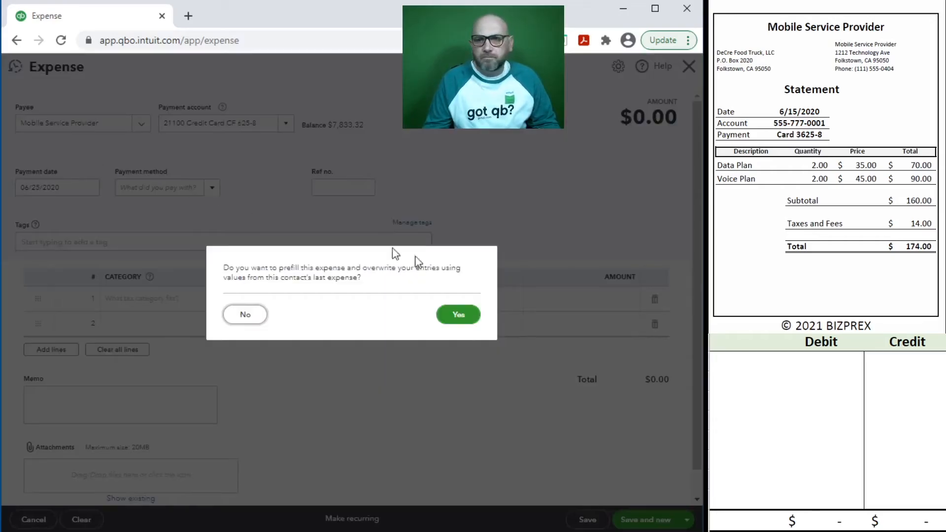
{"action": "left_click", "coordinate": [458, 314]}
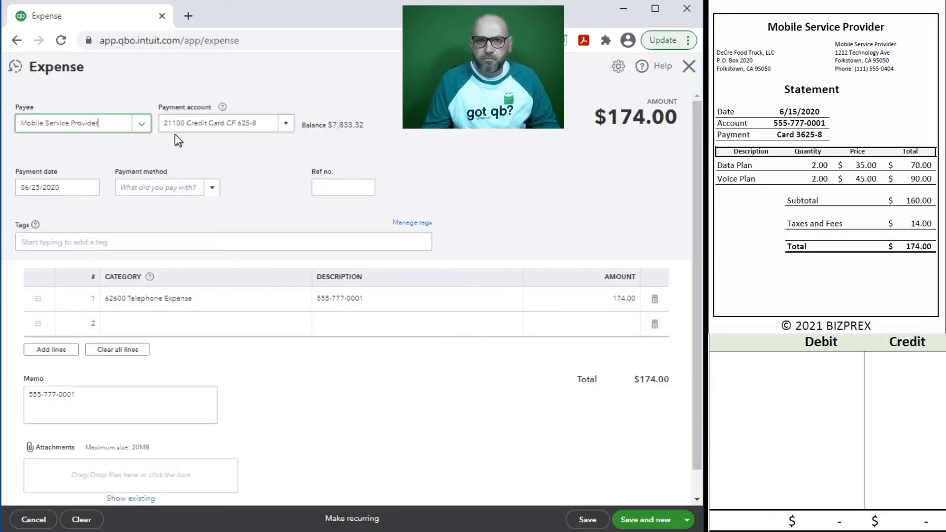
Step: Set date 6/15/2020, Credit Card payment and the statement's account number as ref no.; confirm 174.00
{"action": "key", "text": "Tab"}
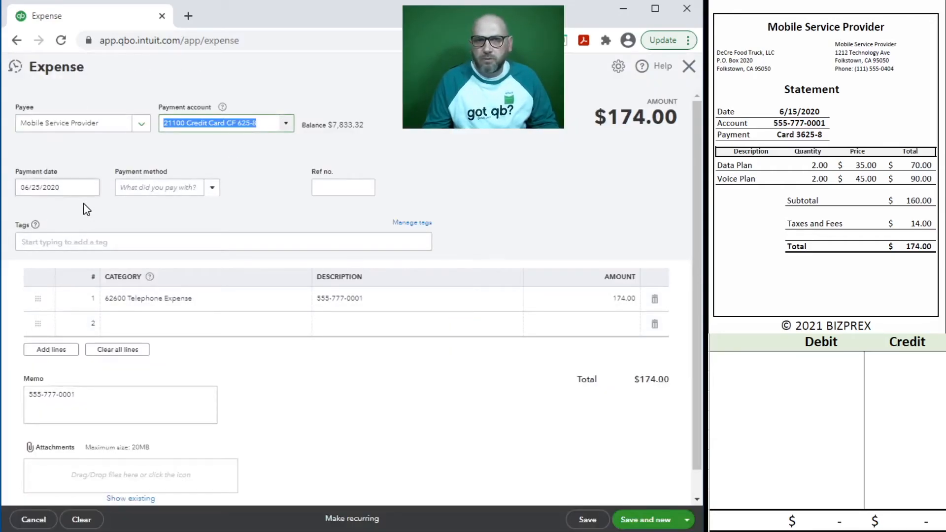
{"action": "key", "text": "Tab"}
{"action": "type", "text": "6/15/2020"}
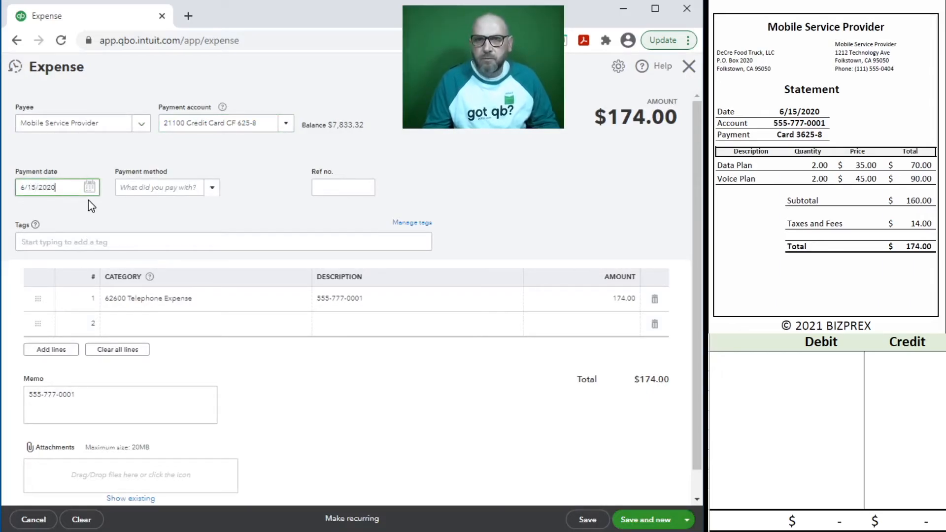
{"action": "key", "text": "Tab"}
{"action": "type", "text": "Cre"}
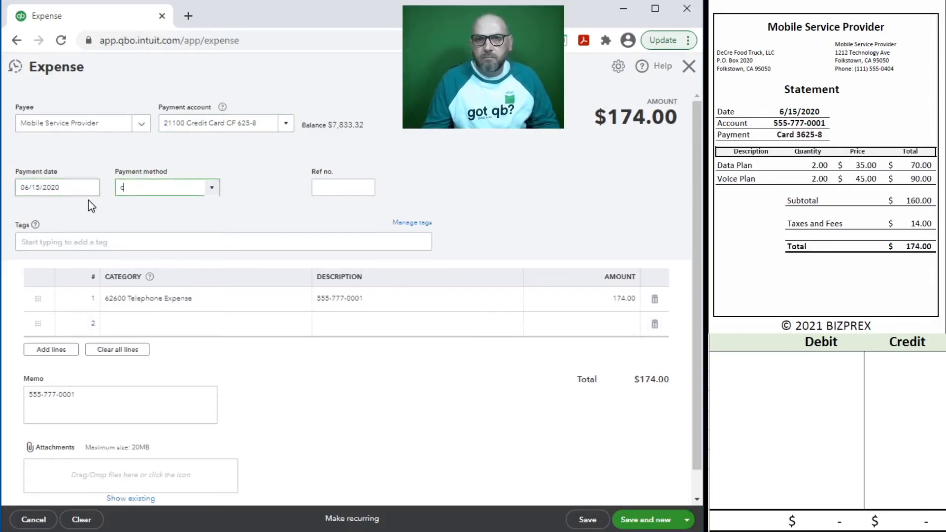
{"action": "left_click", "coordinate": [143, 226]}
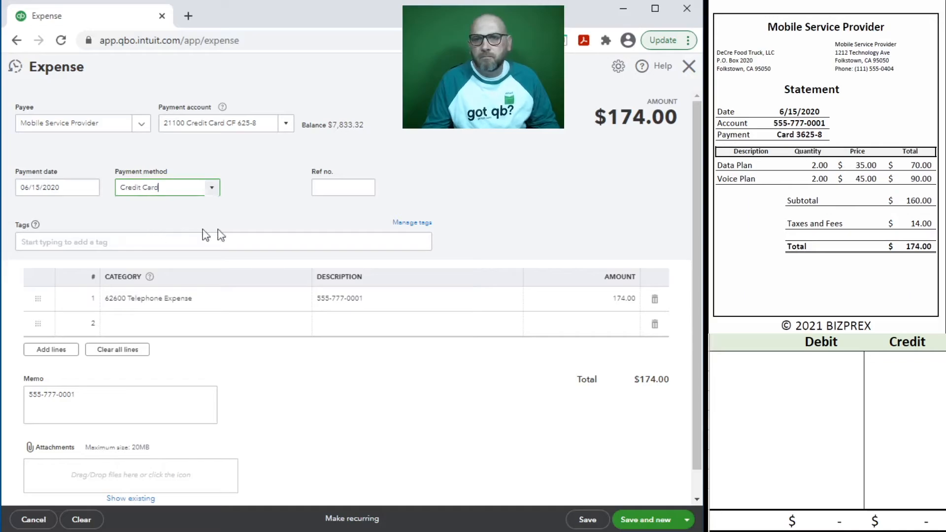
{"action": "left_click", "coordinate": [330, 190]}
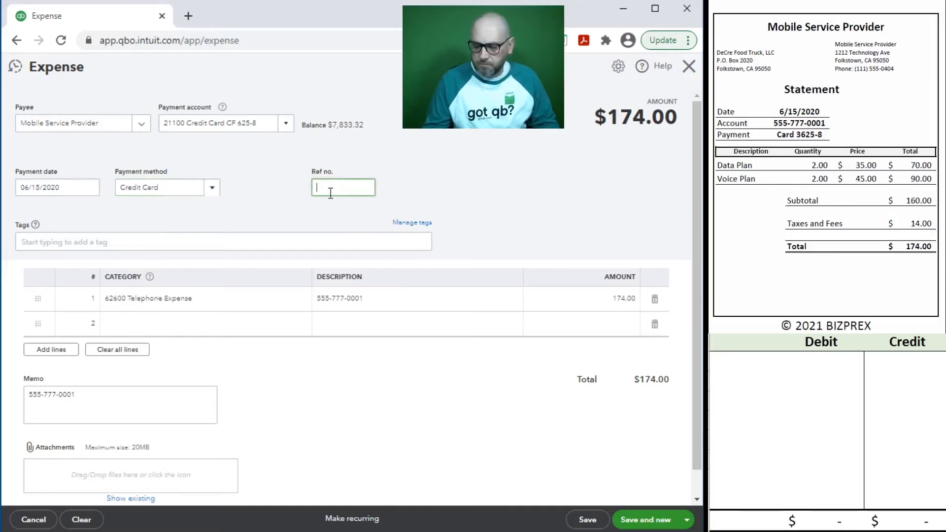
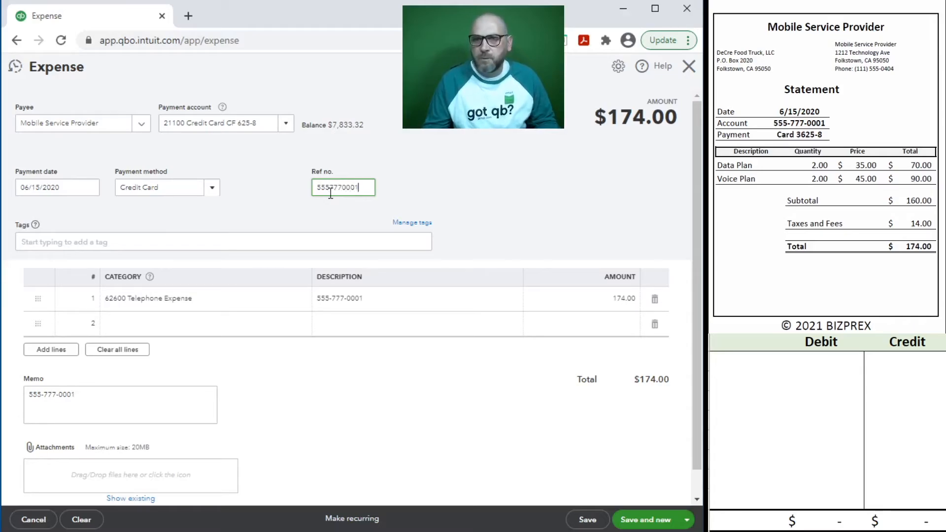
{"action": "left_click_drag", "start_coordinate": [361, 189], "coordinate": [270, 184]}
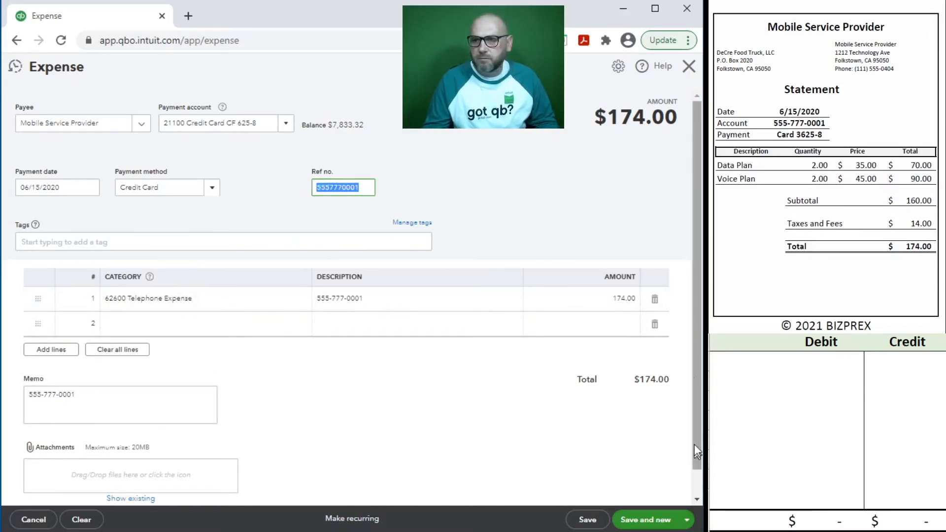
{"action": "left_click", "coordinate": [609, 306]}
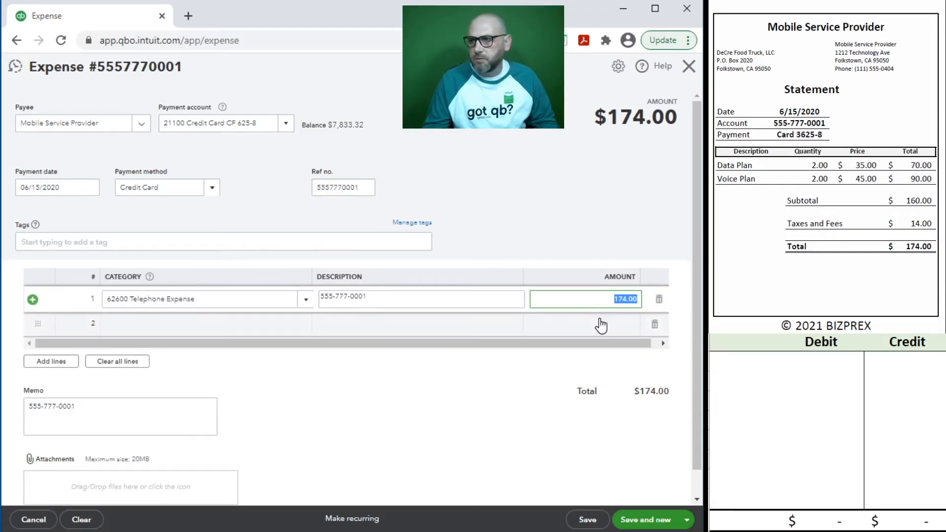
{"action": "left_click", "coordinate": [757, 374]}
Step: In the journal sheet, debit 62600 174.00 and credit 21100 174.00
{"action": "left_click", "coordinate": [751, 356]}
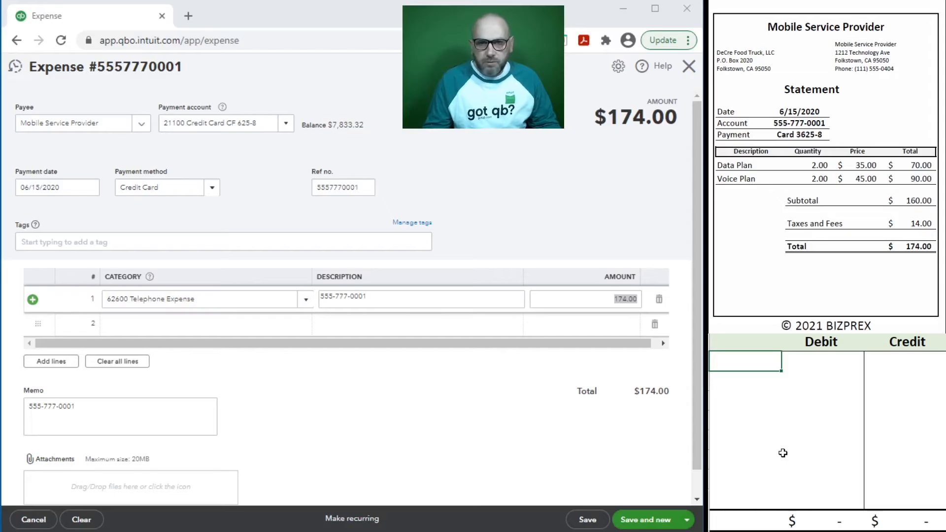
{"action": "type", "text": "62600"}
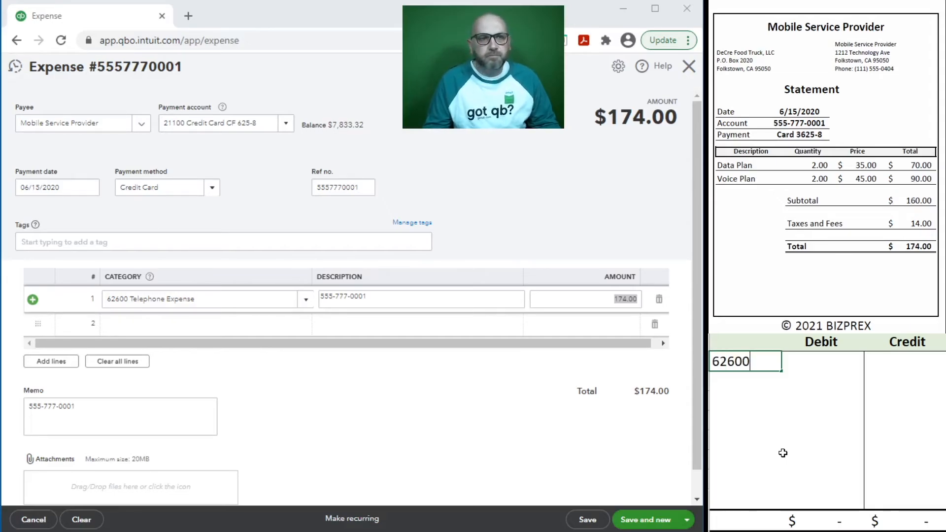
{"action": "key", "text": "Tab"}
{"action": "type", "text": "1"}
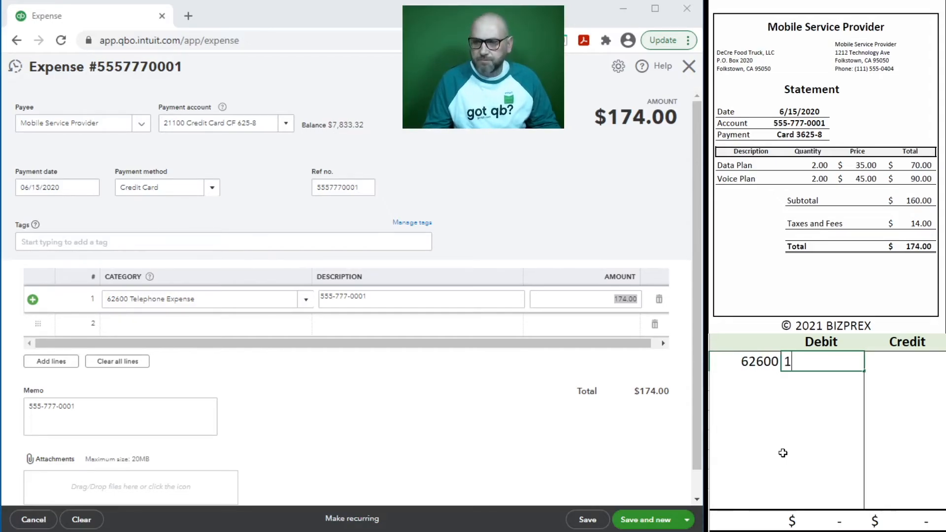
{"action": "type", "text": "74"}
{"action": "key", "text": "Return"}
{"action": "key", "text": "Left"}
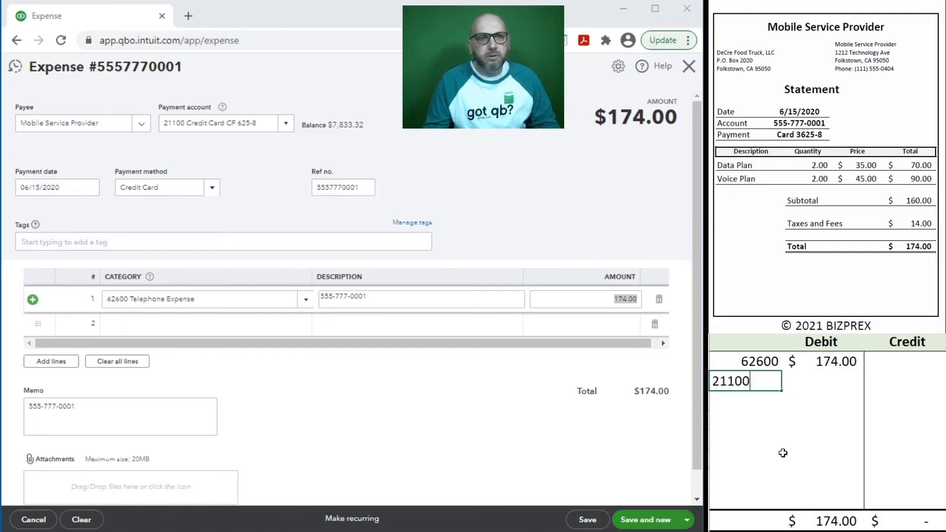
{"action": "key", "text": "Tab"}
{"action": "key", "text": "Tab"}
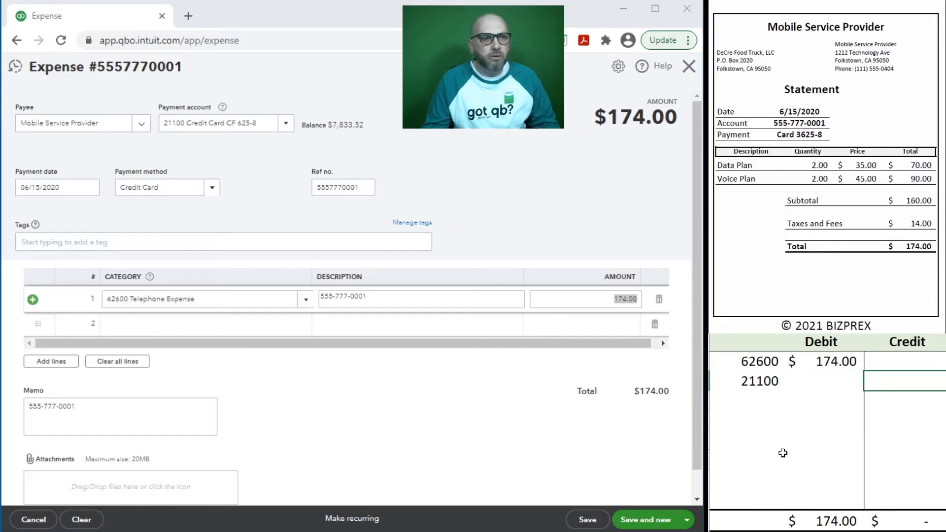
{"action": "key", "text": "Return"}
{"action": "key", "text": "Left"}
Step: Save the telephone expense and close it back to the dashboard
{"action": "left_click", "coordinate": [570, 298]}
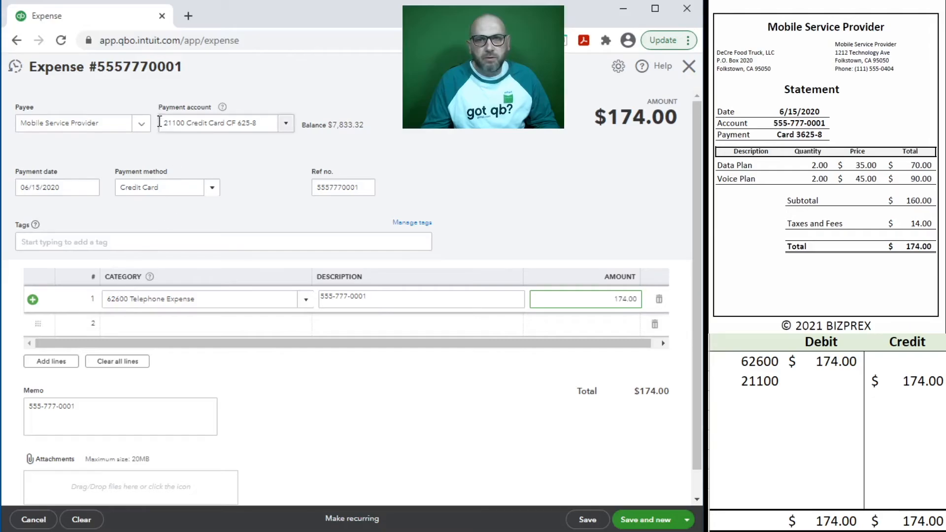
{"action": "left_click", "coordinate": [588, 521]}
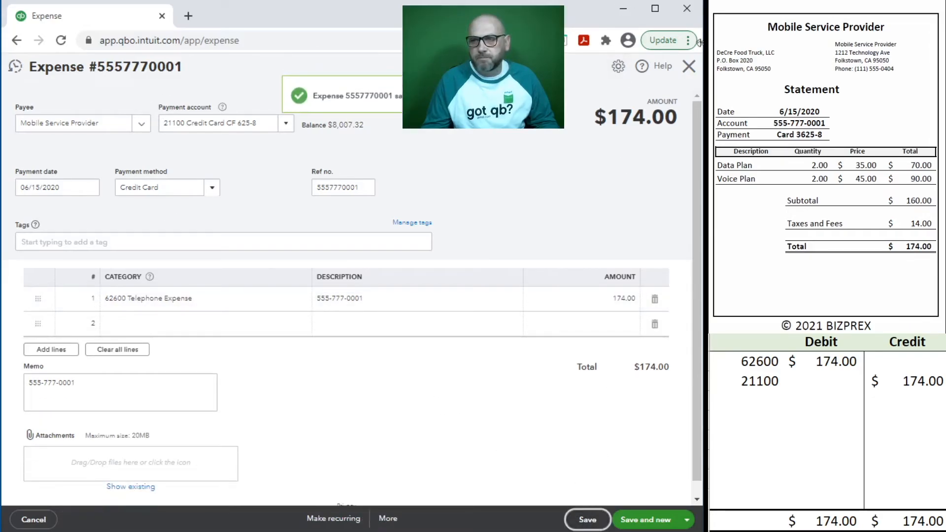
{"action": "left_click", "coordinate": [689, 66]}
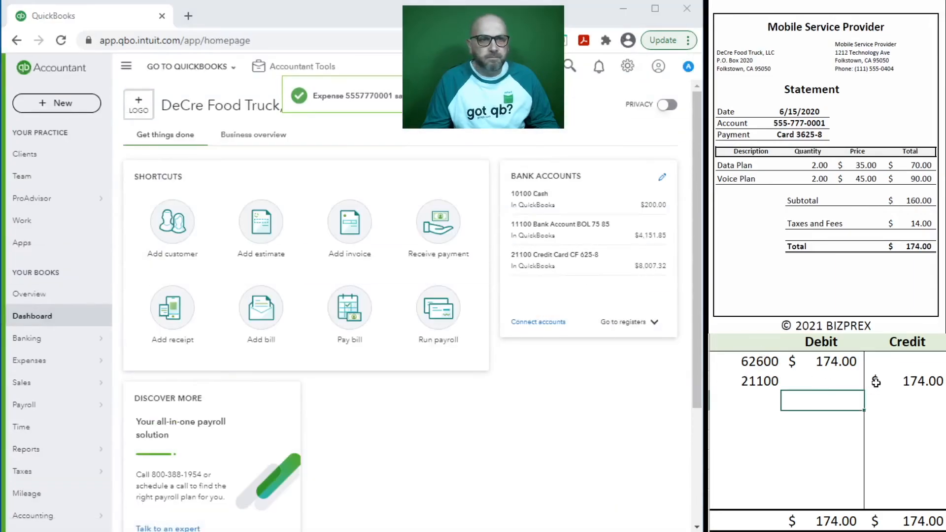
Step: Clear the telephone journal entry rows from the Excel sheet
{"action": "left_click_drag", "start_coordinate": [876, 381], "coordinate": [748, 362]}
{"action": "key", "text": "Delete"}
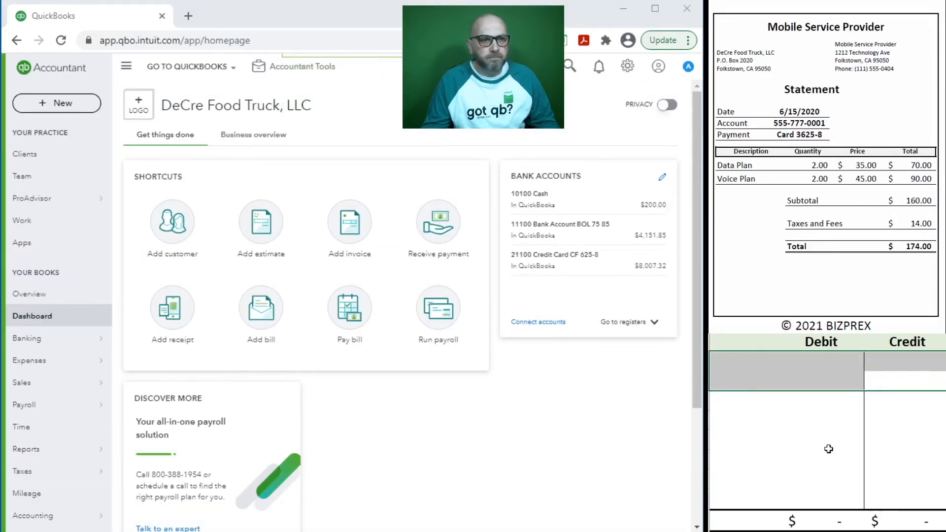
{"action": "left_click", "coordinate": [822, 440]}
Step: Start a new credit card credit from the + New menu
{"action": "scroll", "coordinate": [851, 144], "scroll_direction": "down", "scroll_amount": 3}
{"action": "scroll", "coordinate": [851, 144], "scroll_direction": "down", "scroll_amount": 5}
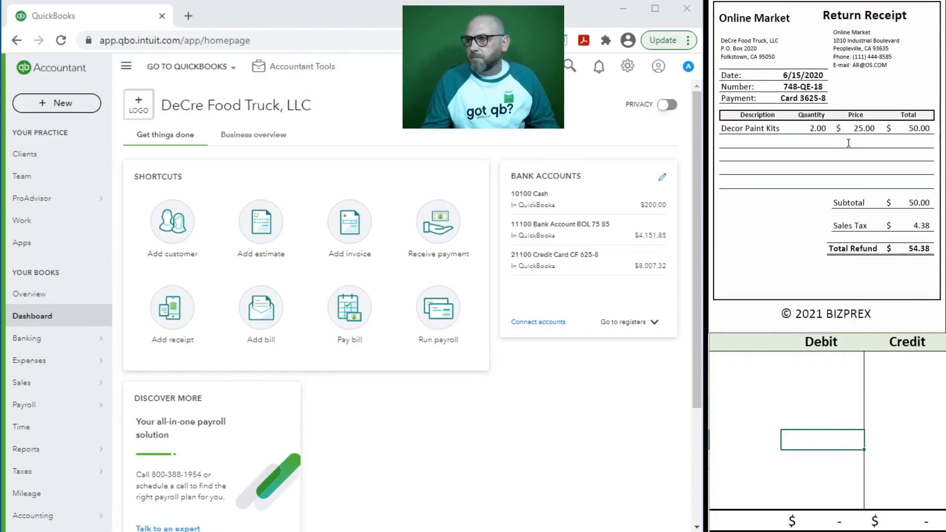
{"action": "left_click", "coordinate": [63, 102]}
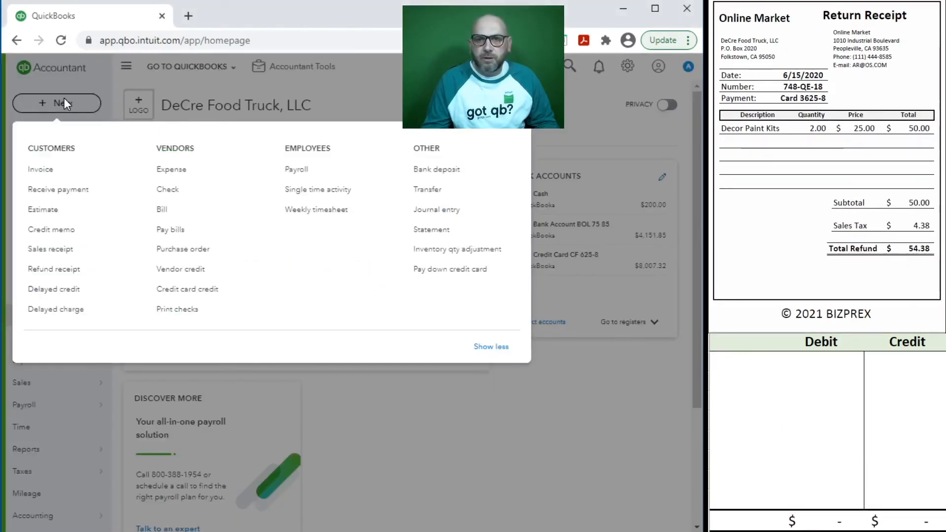
{"action": "left_click", "coordinate": [198, 294]}
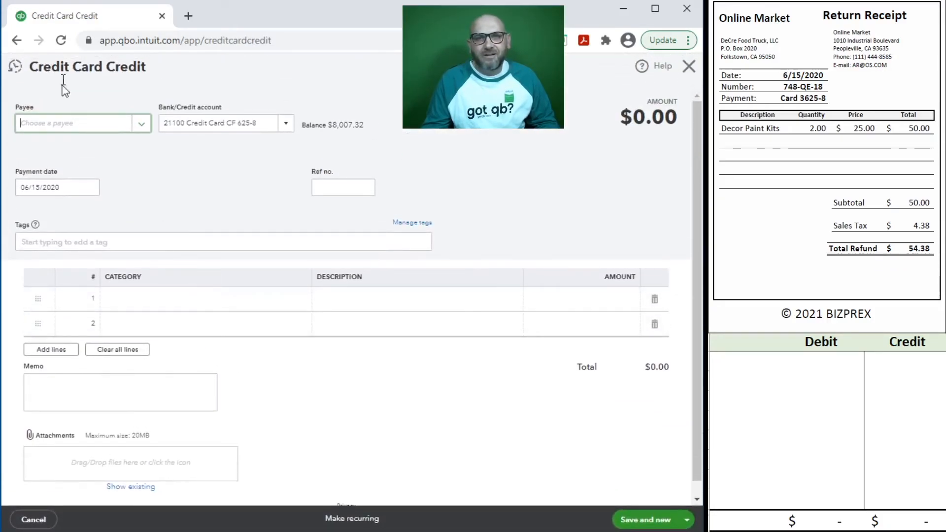
Step: Choose Online Market as payee and prefill the form from its last transaction
{"action": "left_click", "coordinate": [80, 132]}
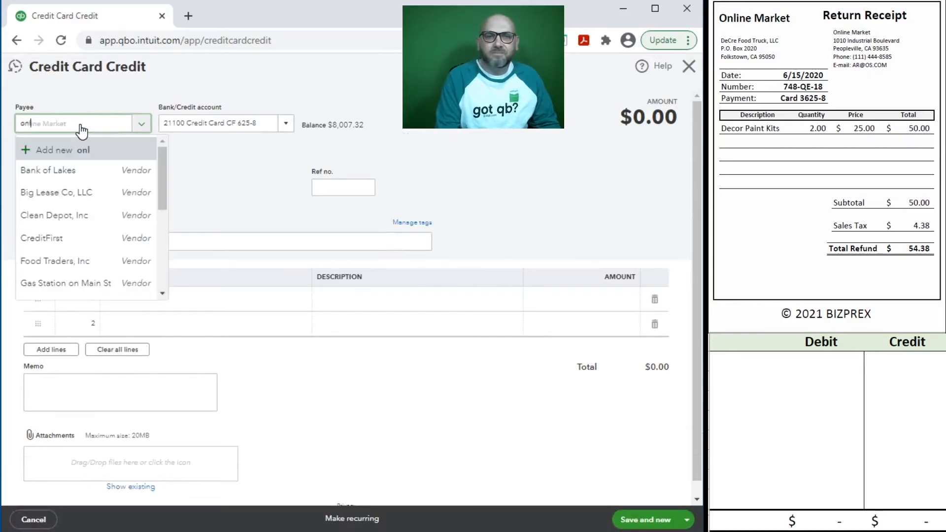
{"action": "type", "text": "onl"}
{"action": "left_click", "coordinate": [80, 172]}
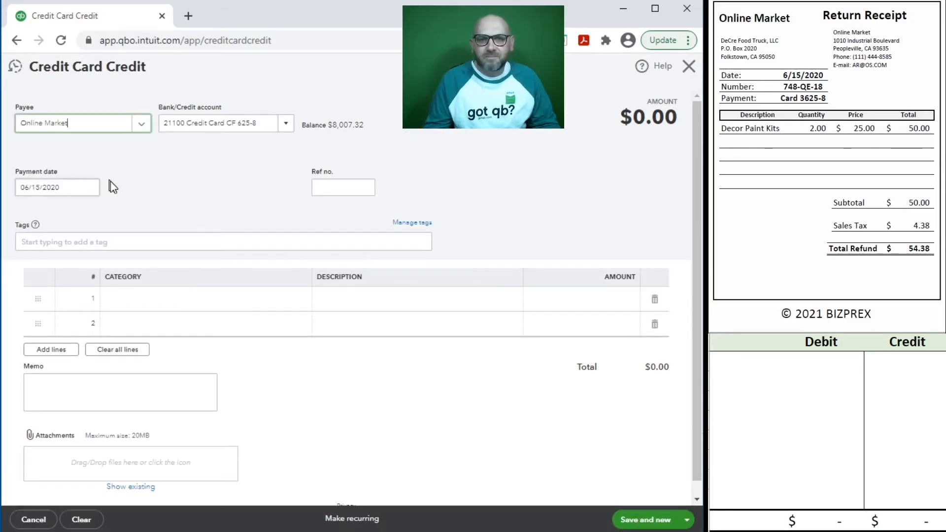
{"action": "left_click", "coordinate": [462, 321]}
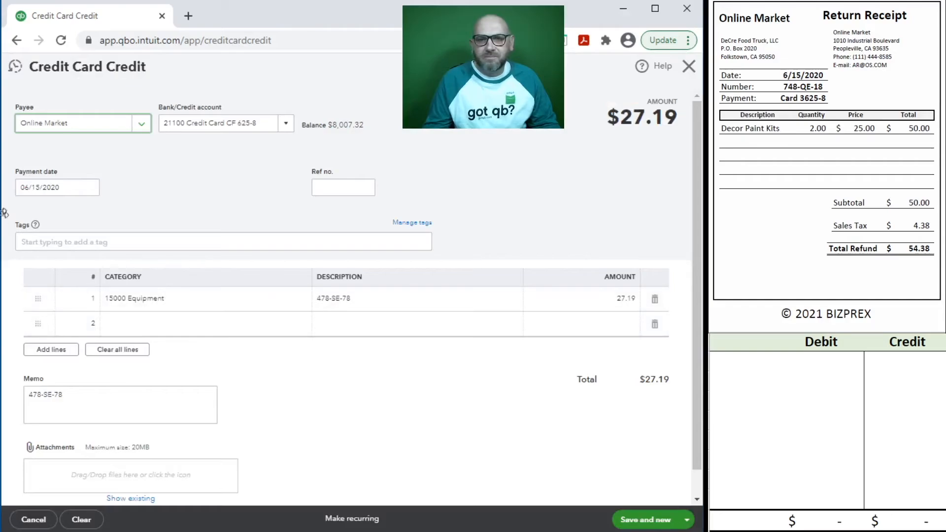
{"action": "left_click", "coordinate": [71, 187]}
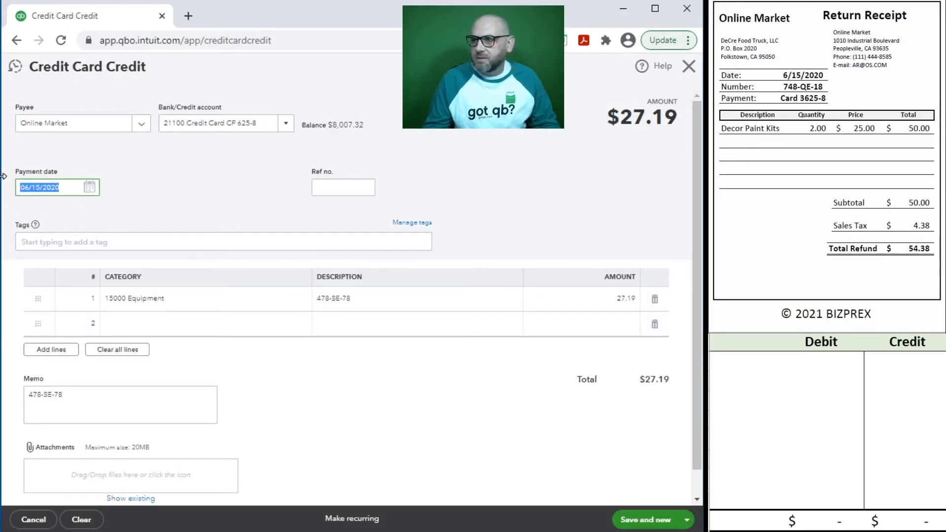
Step: Enter ref no. 748-QE-18 and reuse it as the line description and memo
{"action": "left_click", "coordinate": [341, 187]}
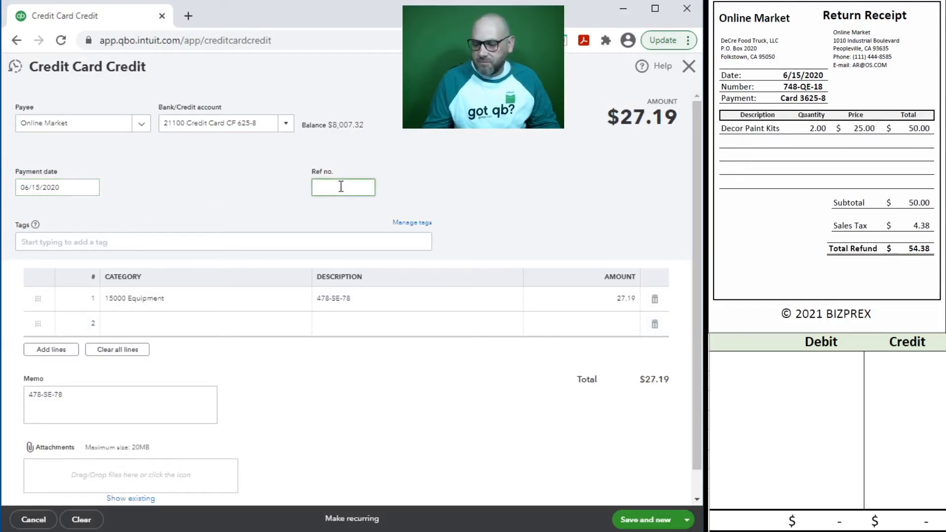
{"action": "type", "text": "748-"}
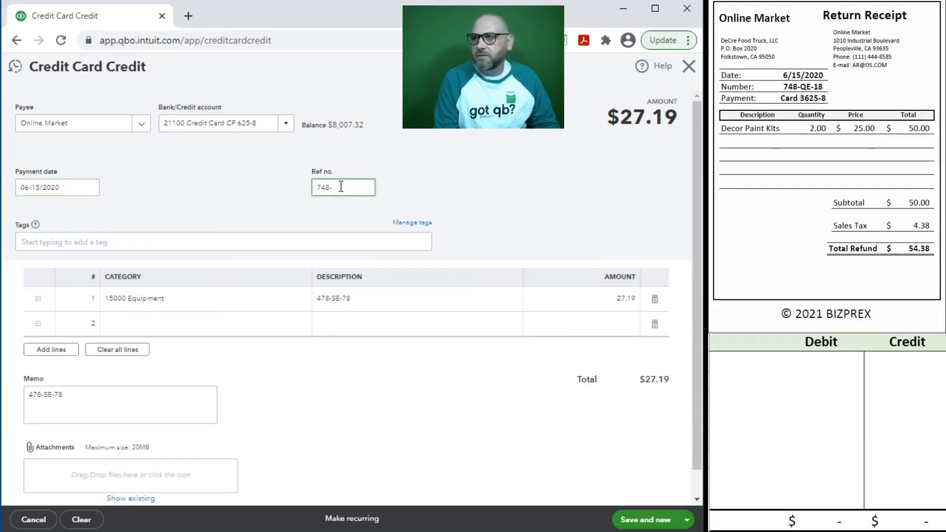
{"action": "type", "text": "QE-18"}
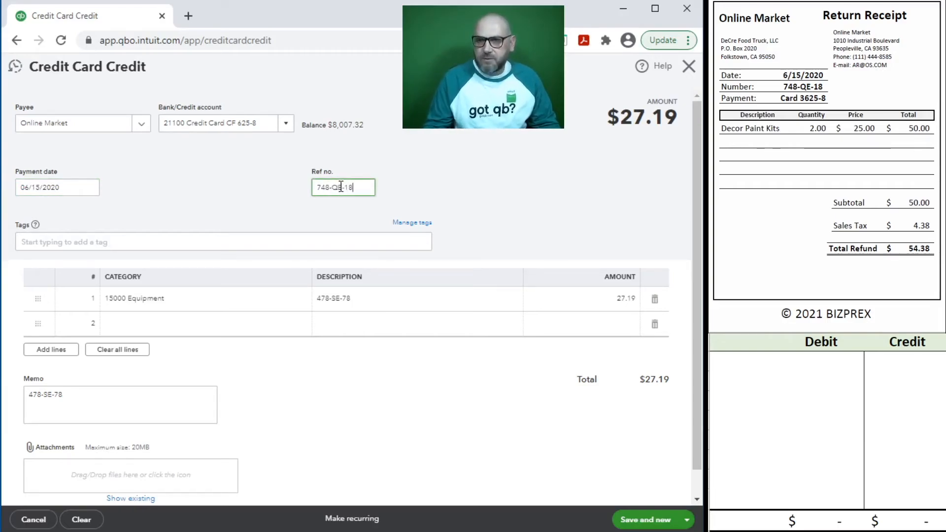
{"action": "left_click_drag", "start_coordinate": [365, 186], "coordinate": [255, 186]}
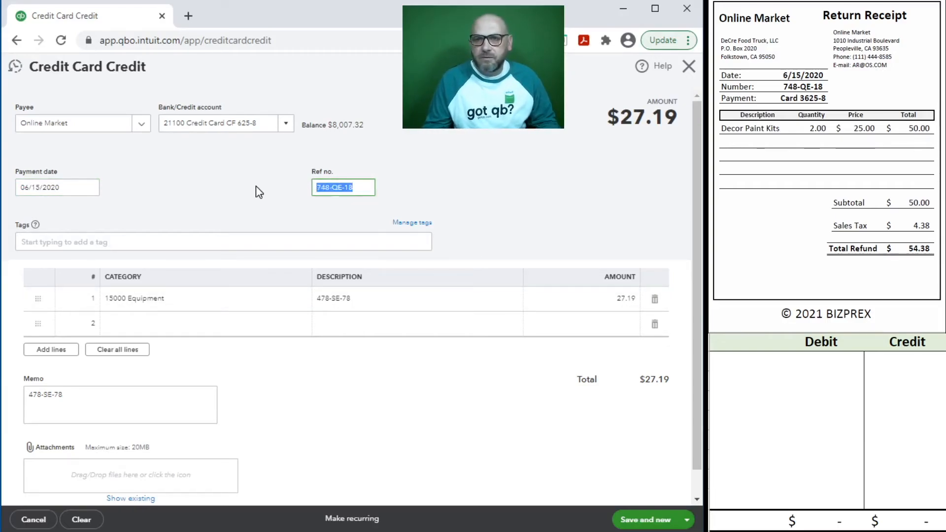
{"action": "key", "text": "ctrl+c"}
{"action": "left_click", "coordinate": [382, 298]}
{"action": "key", "text": "ctrl+v"}
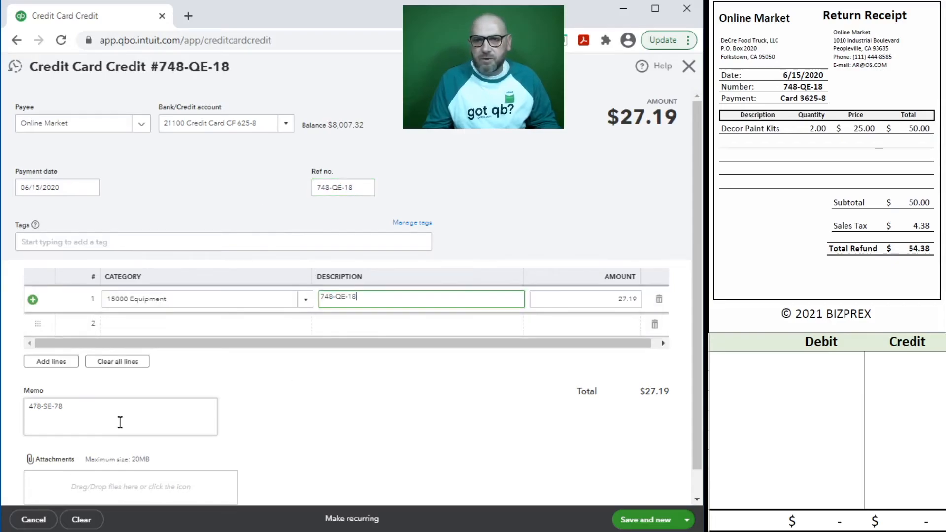
{"action": "left_click_drag", "start_coordinate": [132, 410], "coordinate": [28, 394]}
{"action": "key", "text": "ctrl+v"}
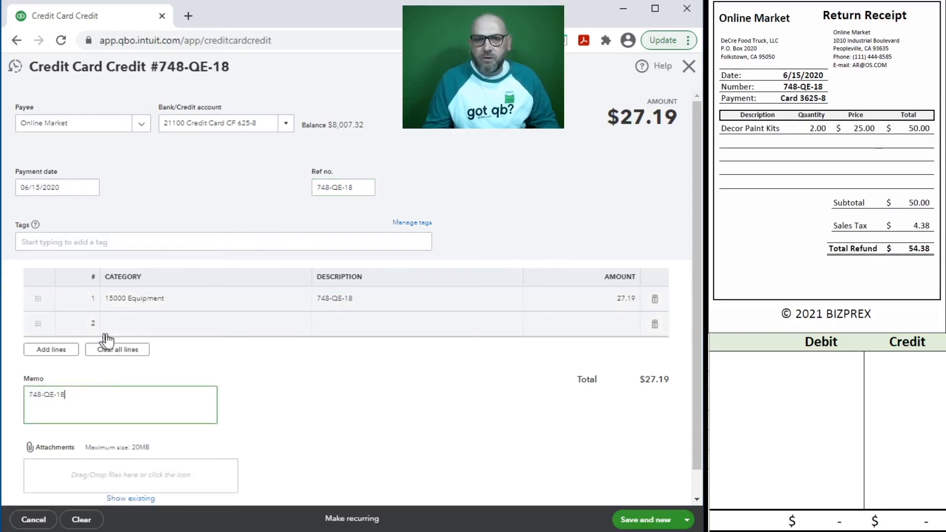
Step: Set line 1 to category 62100 Advertising and Promotion with amount 54.38
{"action": "left_click", "coordinate": [182, 304]}
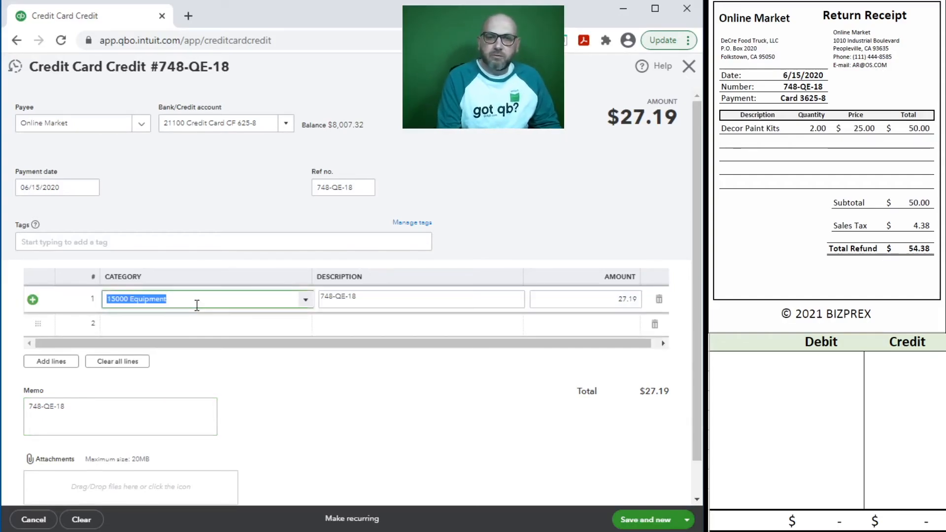
{"action": "type", "text": "ad"}
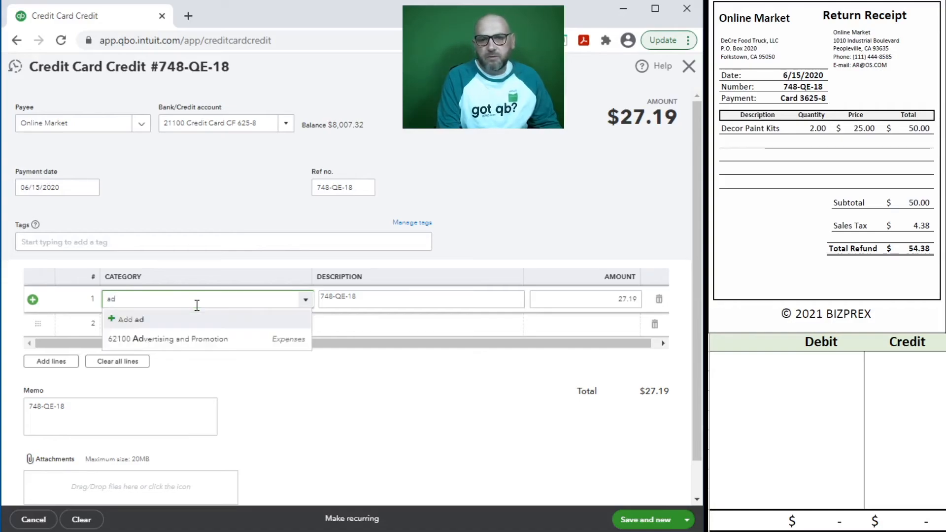
{"action": "left_click", "coordinate": [211, 338]}
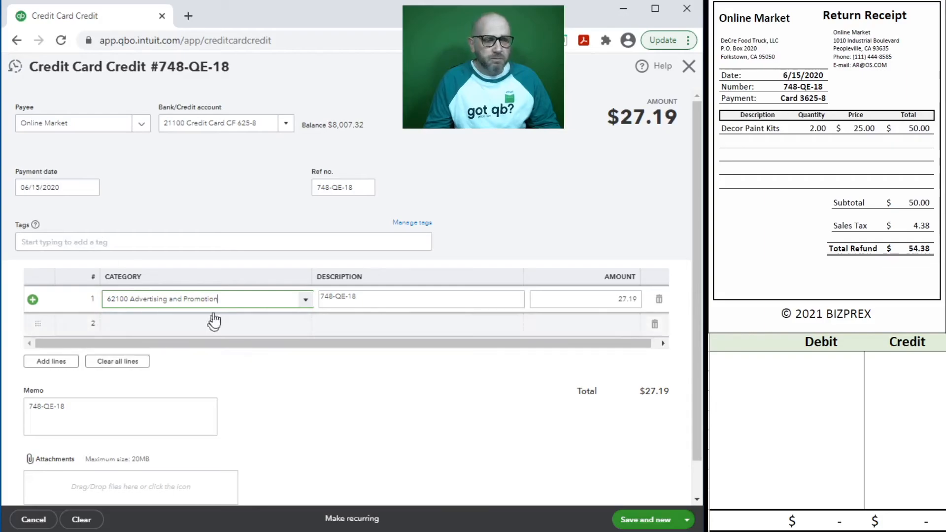
{"action": "left_click", "coordinate": [608, 301]}
{"action": "type", "text": "54.38"}
{"action": "left_click", "coordinate": [646, 302]}
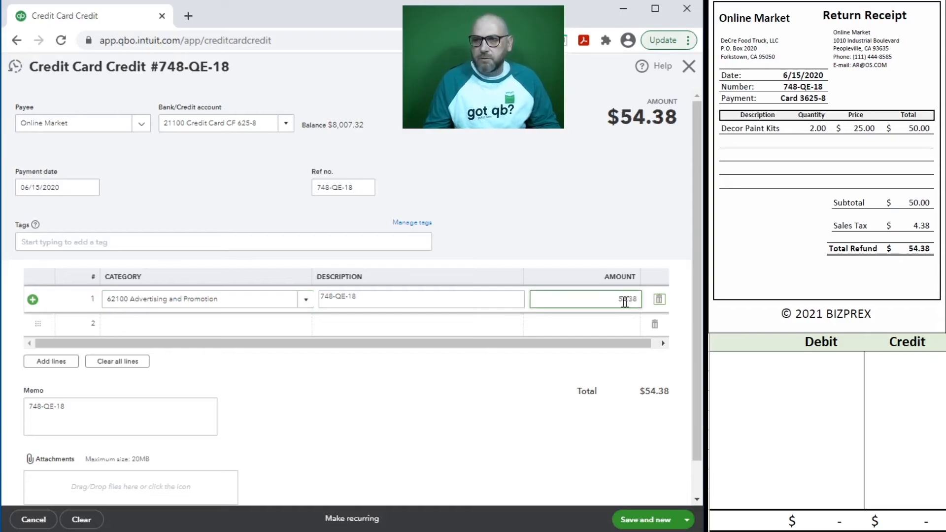
{"action": "left_click", "coordinate": [758, 375]}
{"action": "left_click", "coordinate": [759, 370]}
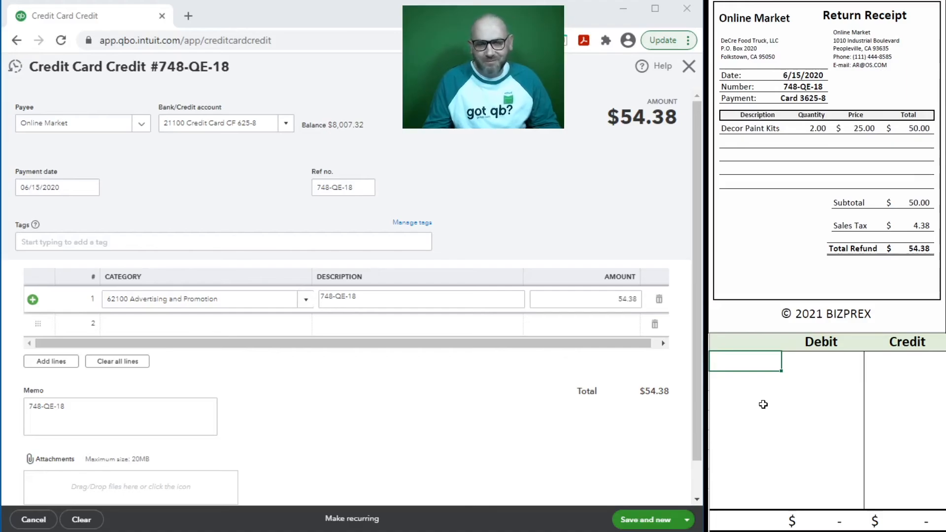
Step: Enter account 62100 with a 54.38 credit in the journal worksheet
{"action": "type", "text": "62100"}
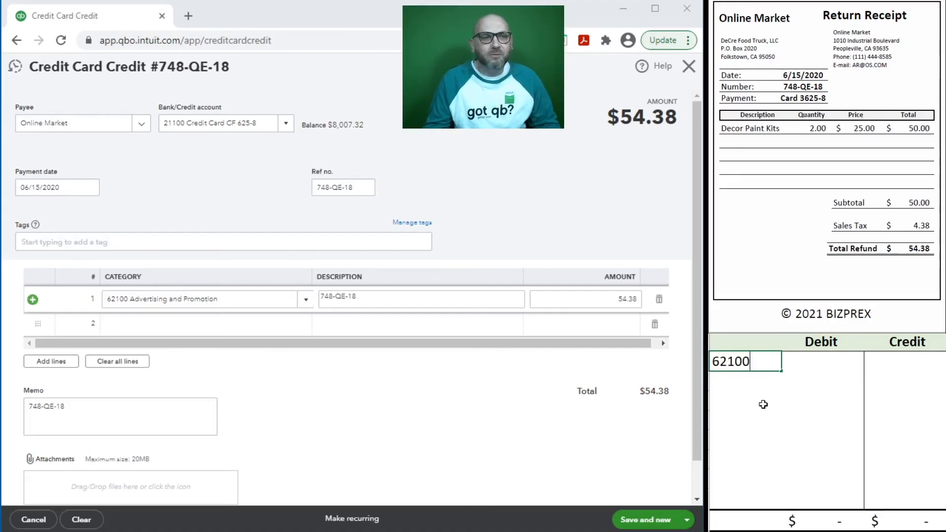
{"action": "key", "text": "Tab"}
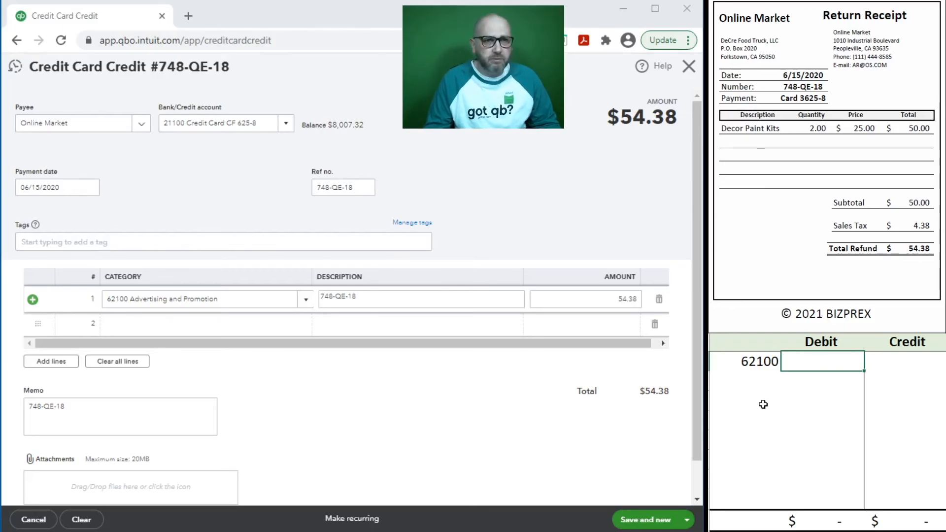
{"action": "key", "text": "Tab"}
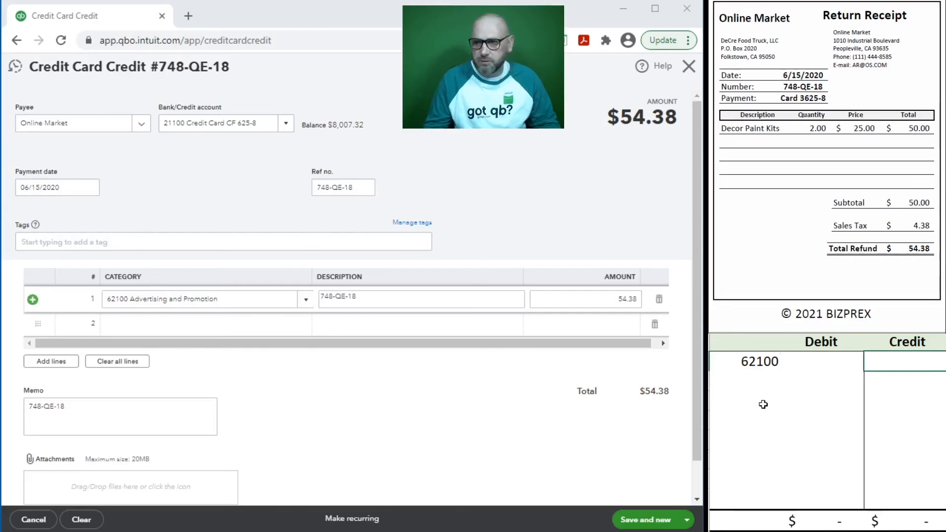
{"action": "type", "text": "54.38"}
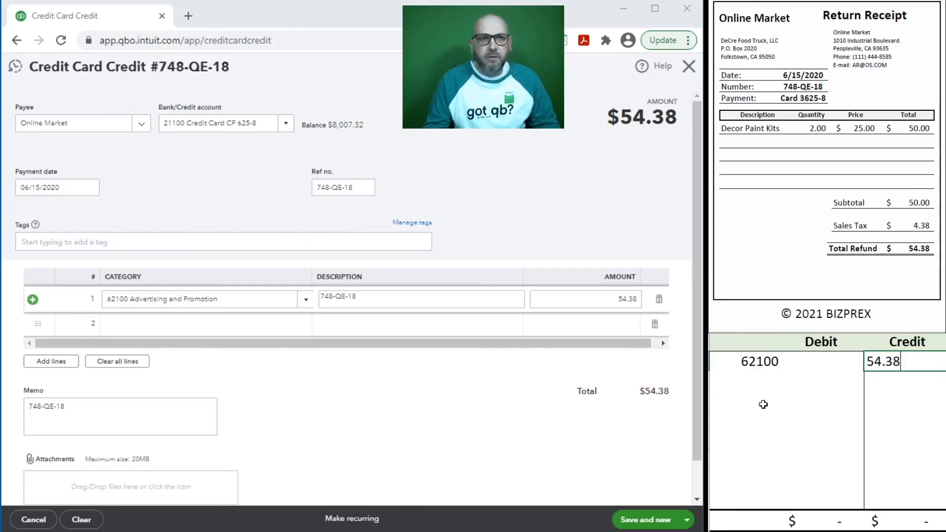
{"action": "key", "text": "Return"}
{"action": "key", "text": "Left"}
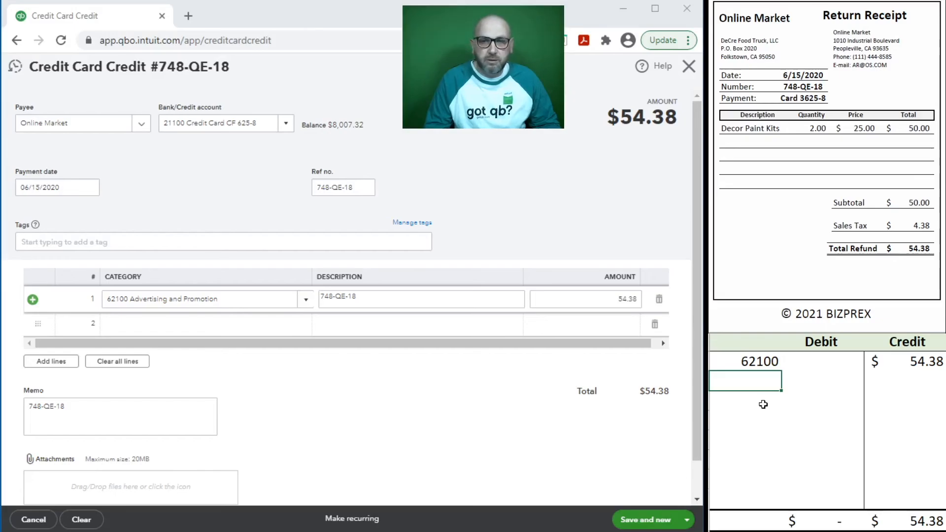
Step: Enter account 21100 with a 54.38 debit, then save and start a new credit
{"action": "type", "text": "21"}
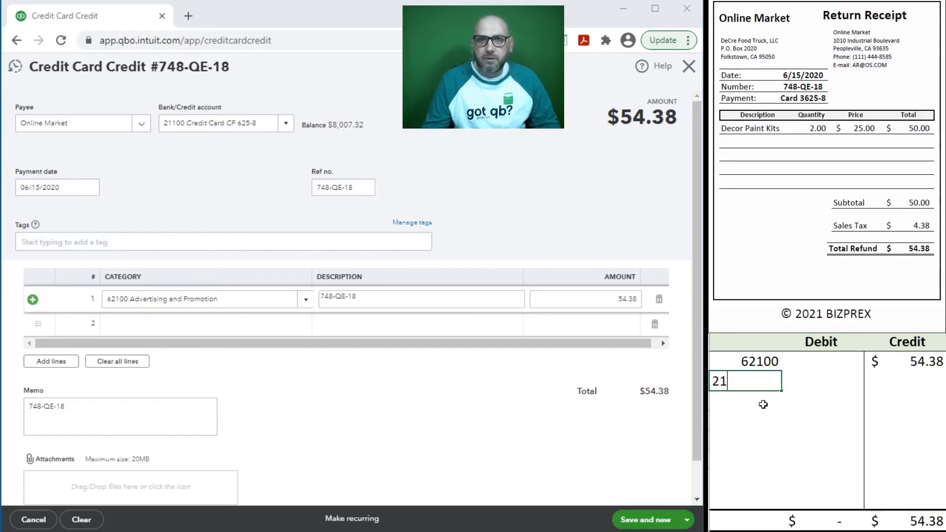
{"action": "type", "text": "1"}
{"action": "type", "text": "00"}
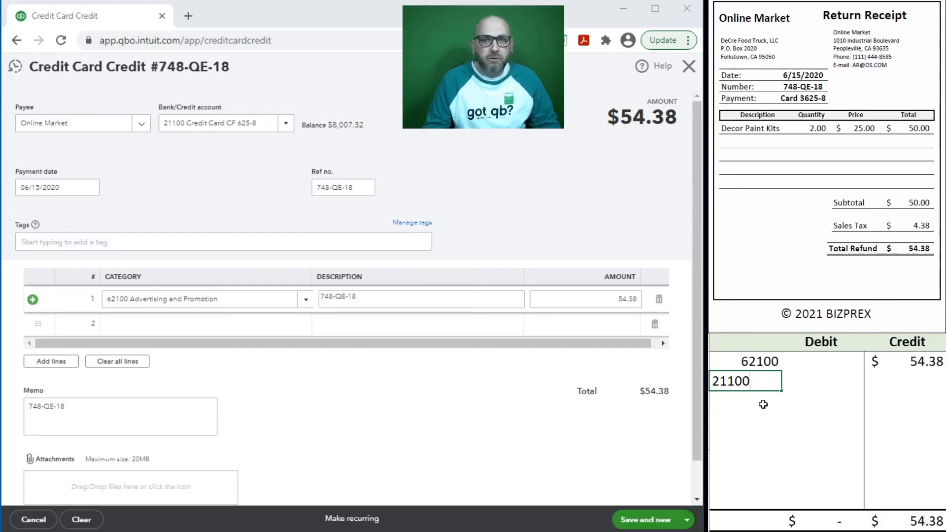
{"action": "key", "text": "Tab"}
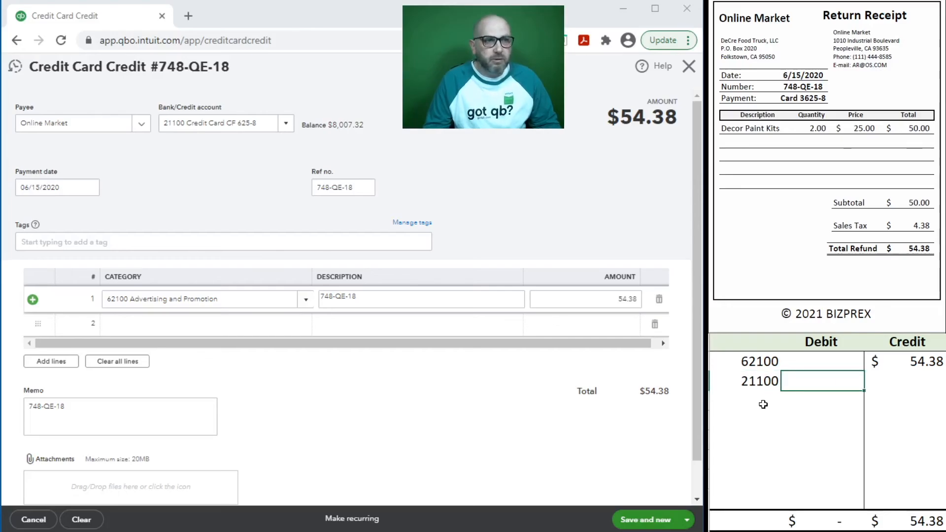
{"action": "type", "text": "5"}
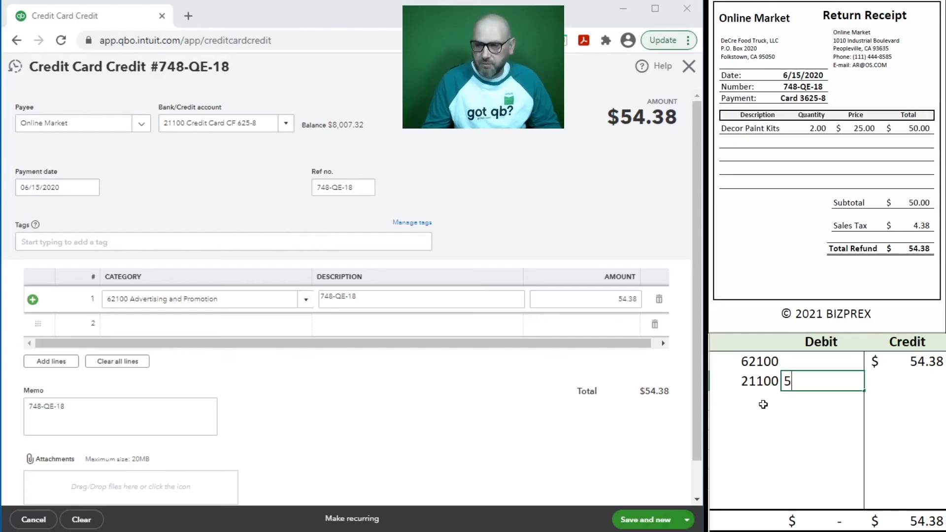
{"action": "type", "text": "4.38"}
{"action": "key", "text": "Return"}
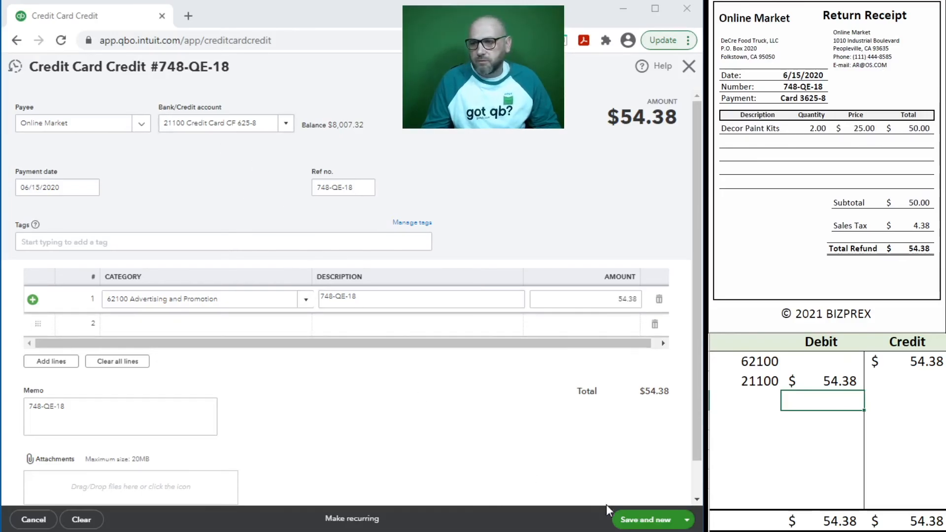
{"action": "left_click", "coordinate": [632, 520]}
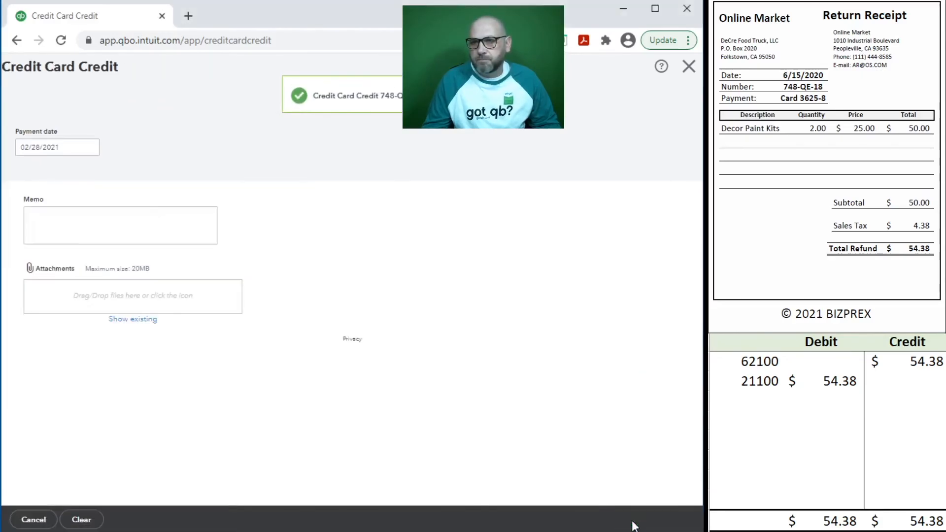
Step: Clear the 62100 and 21100 journal lines from the worksheet
{"action": "left_click_drag", "start_coordinate": [849, 387], "coordinate": [754, 382]}
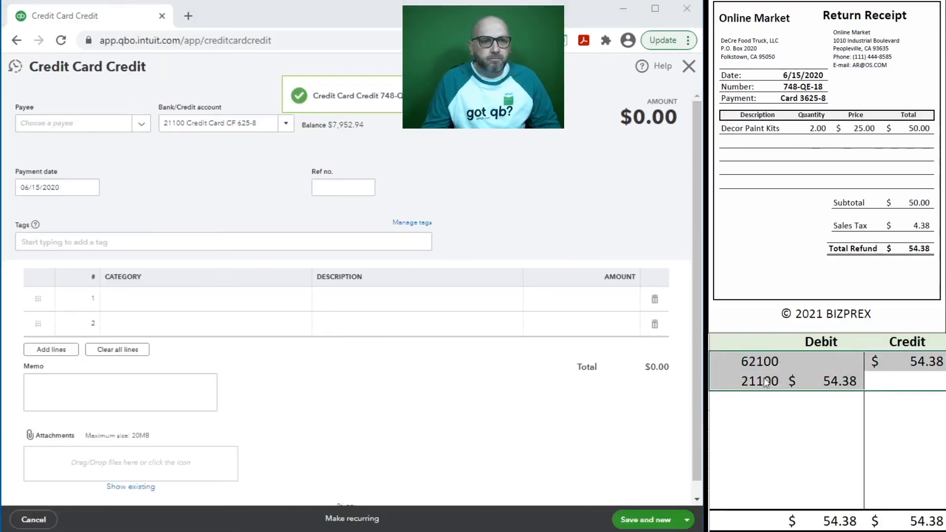
{"action": "key", "text": "Delete"}
{"action": "scroll", "coordinate": [859, 146], "scroll_direction": "down", "scroll_amount": 6}
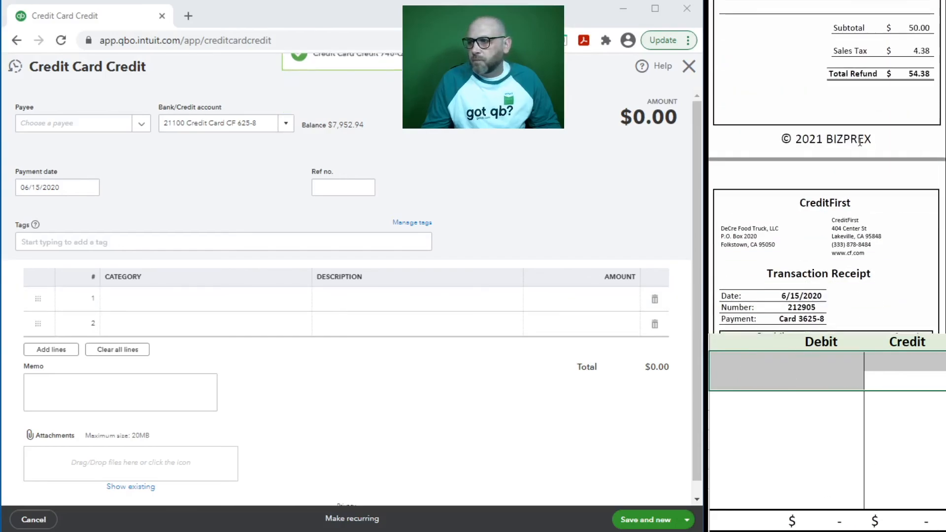
{"action": "scroll", "coordinate": [859, 140], "scroll_direction": "down", "scroll_amount": 1}
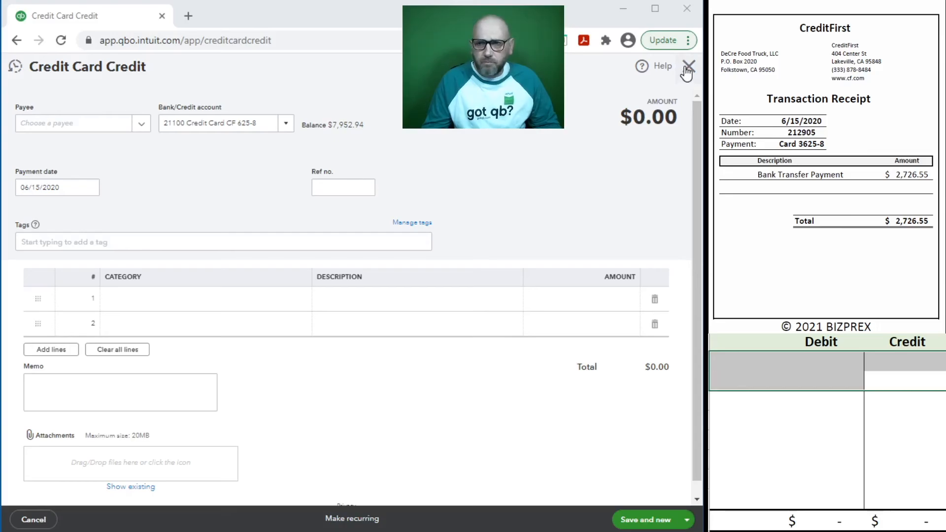
Step: Set line 1's category to 11100 Bank Account BOL 75 85
{"action": "left_click", "coordinate": [154, 303]}
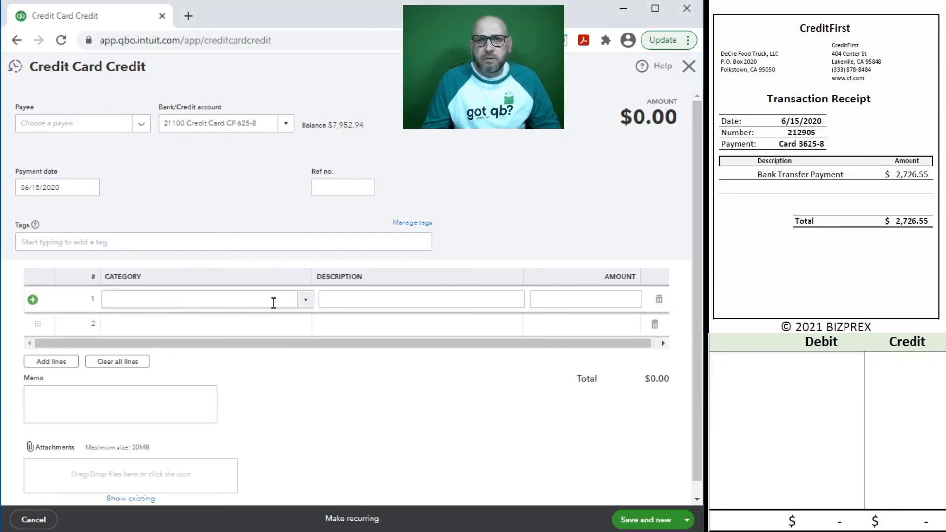
{"action": "left_click", "coordinate": [305, 300]}
{"action": "left_click_drag", "start_coordinate": [312, 338], "coordinate": [322, 449]}
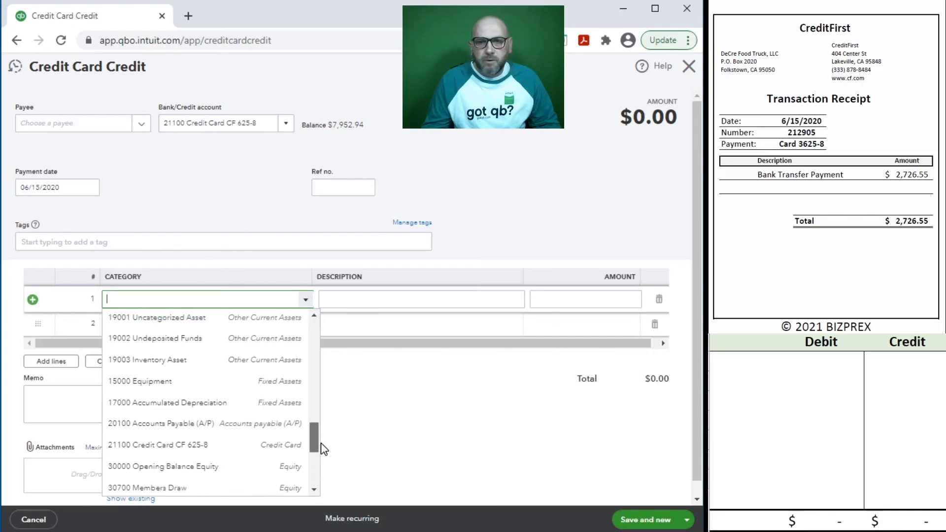
{"action": "left_click_drag", "start_coordinate": [323, 448], "coordinate": [324, 439]}
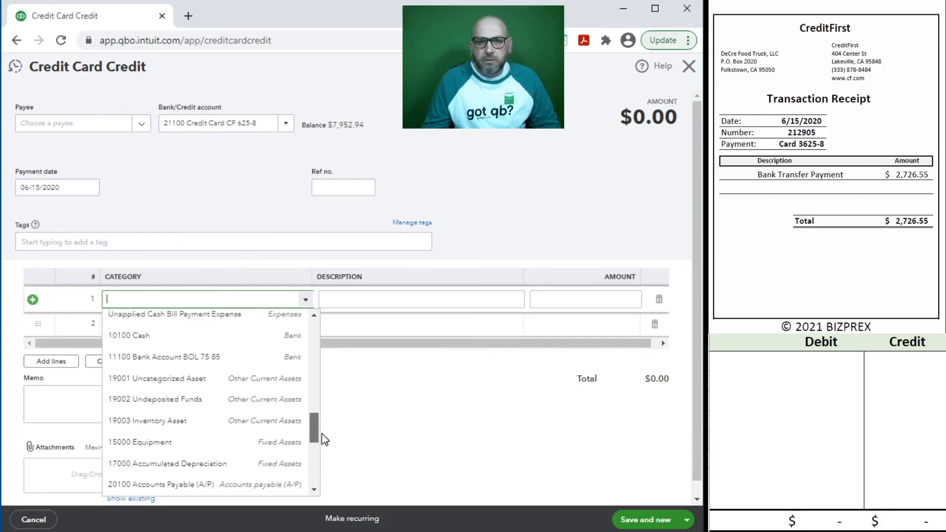
{"action": "left_click", "coordinate": [186, 358]}
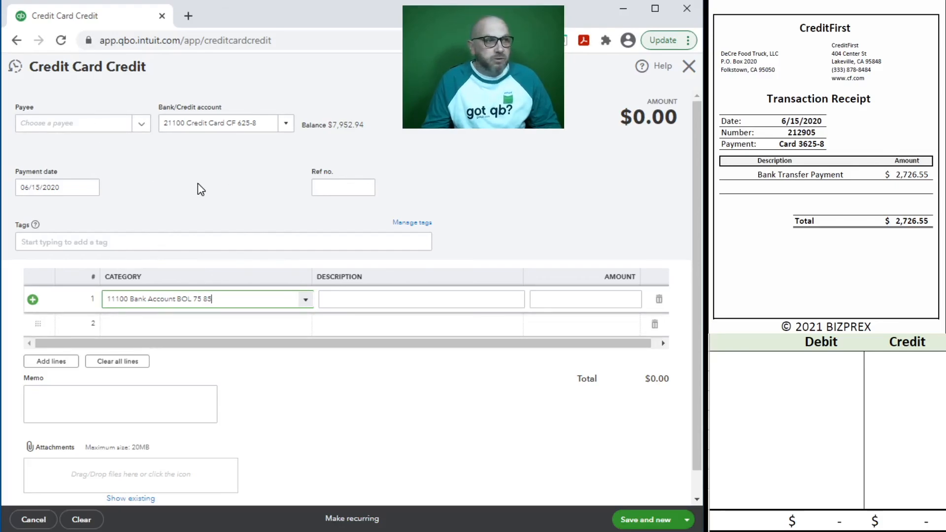
Step: Choose CreditFirst as payee and prefill from its last card credit
{"action": "left_click", "coordinate": [91, 127]}
{"action": "type", "text": "cre"}
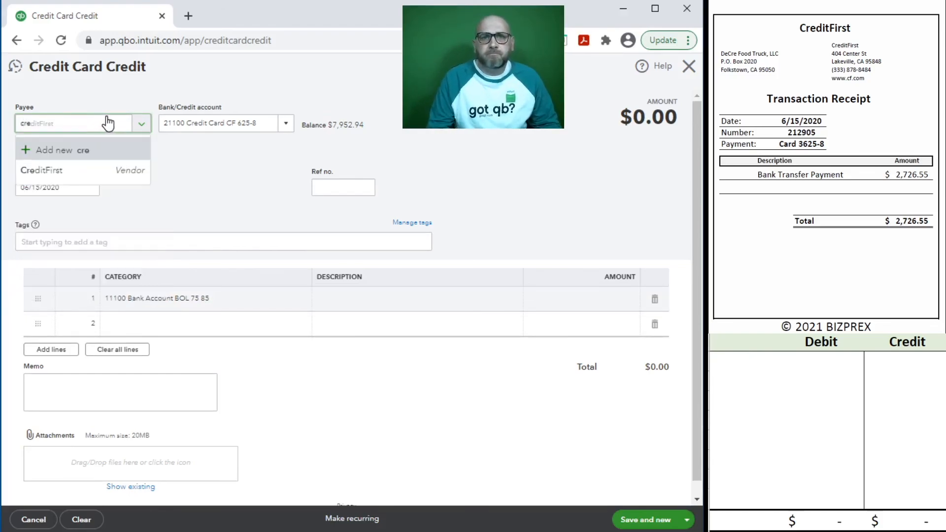
{"action": "left_click", "coordinate": [59, 170]}
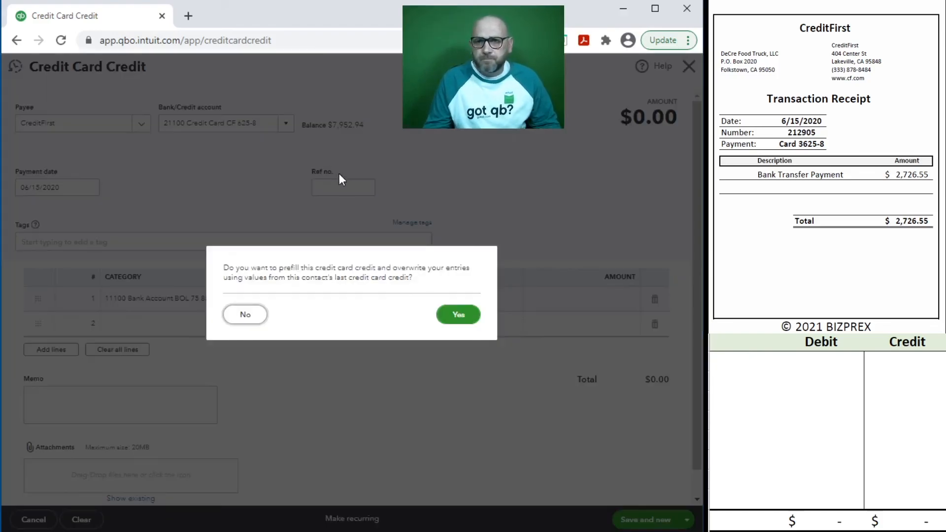
{"action": "left_click", "coordinate": [448, 317]}
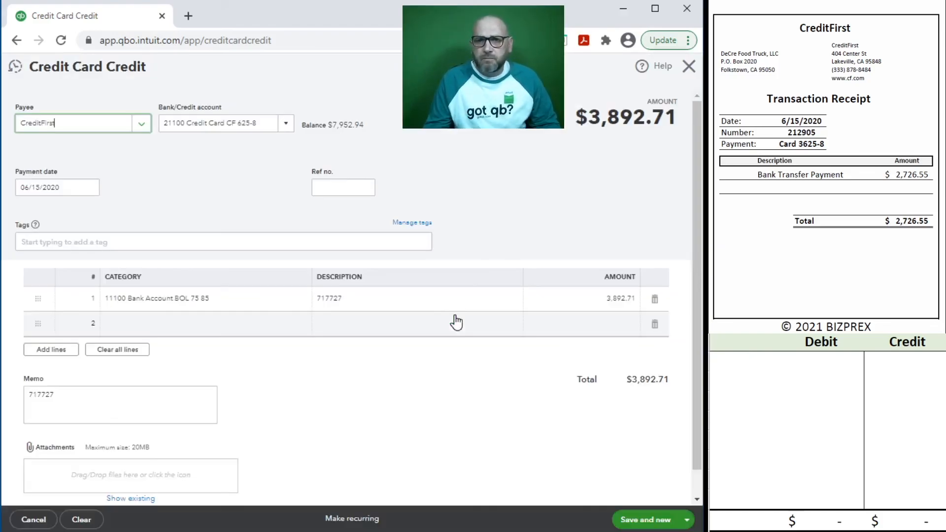
Step: Enter ref no. 212905 and reuse it as the line description and memo
{"action": "left_click", "coordinate": [333, 188]}
{"action": "type", "text": "212905"}
{"action": "left_click_drag", "start_coordinate": [345, 188], "coordinate": [295, 183]}
{"action": "key", "text": "ctrl+c"}
{"action": "left_click", "coordinate": [355, 300]}
{"action": "key", "text": "ctrl+v"}
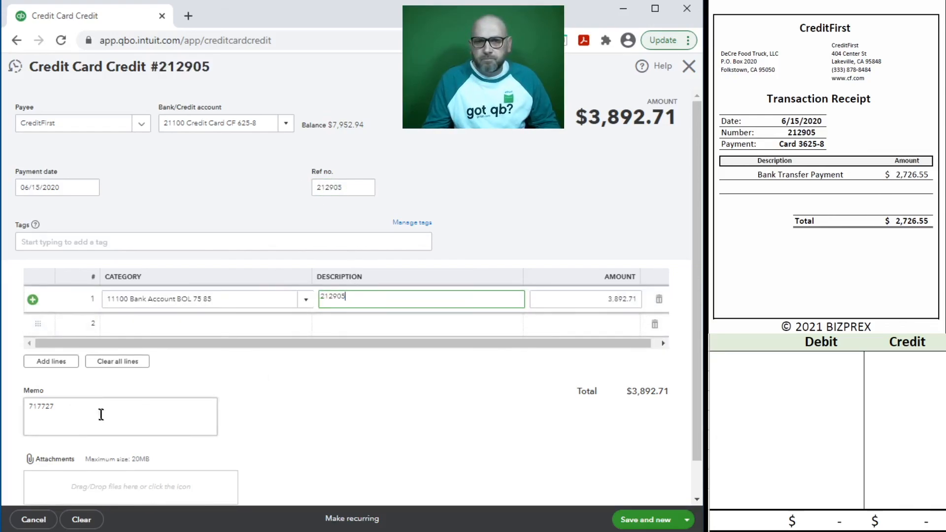
{"action": "double_click", "coordinate": [101, 417]}
{"action": "key", "text": "ctrl+v"}
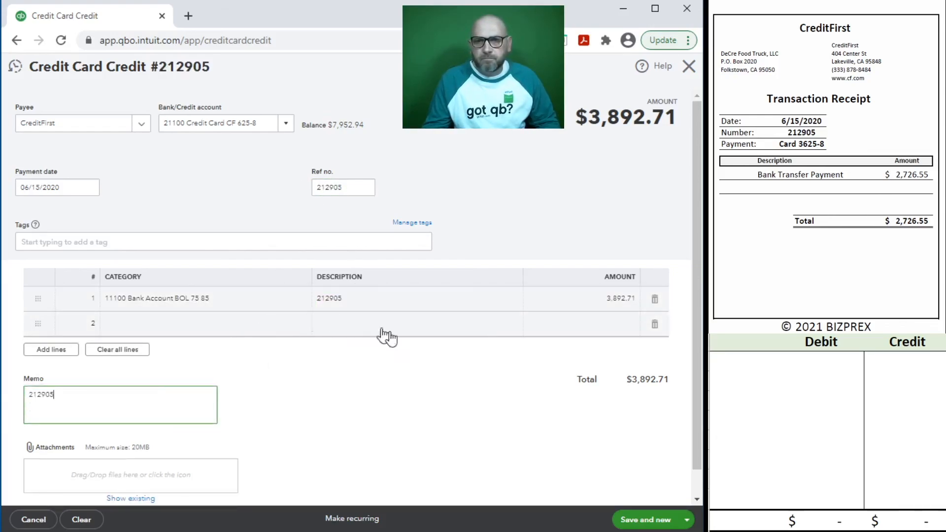
Step: Change the line 1 amount to 2,726.55
{"action": "left_click", "coordinate": [606, 309]}
{"action": "type", "text": "2"}
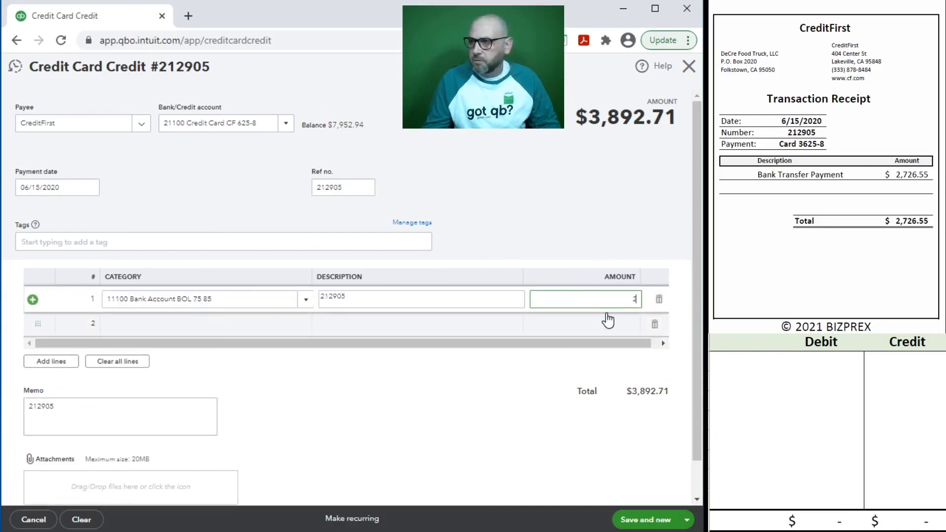
{"action": "type", "text": ",726.55"}
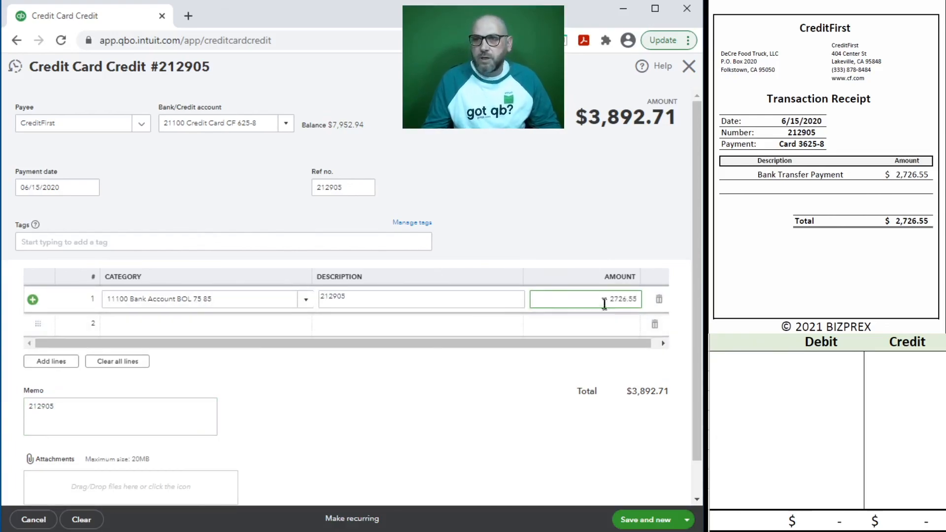
{"action": "left_click", "coordinate": [538, 220]}
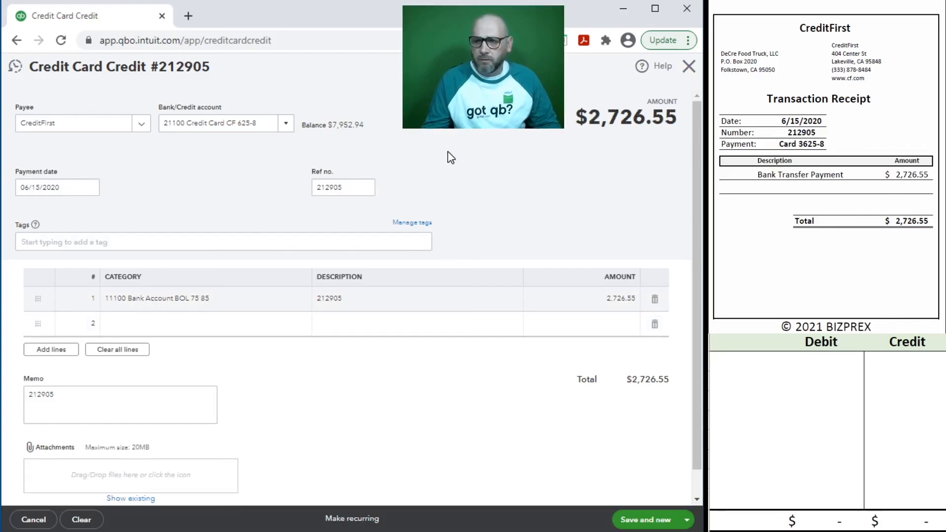
{"action": "left_click", "coordinate": [739, 365]}
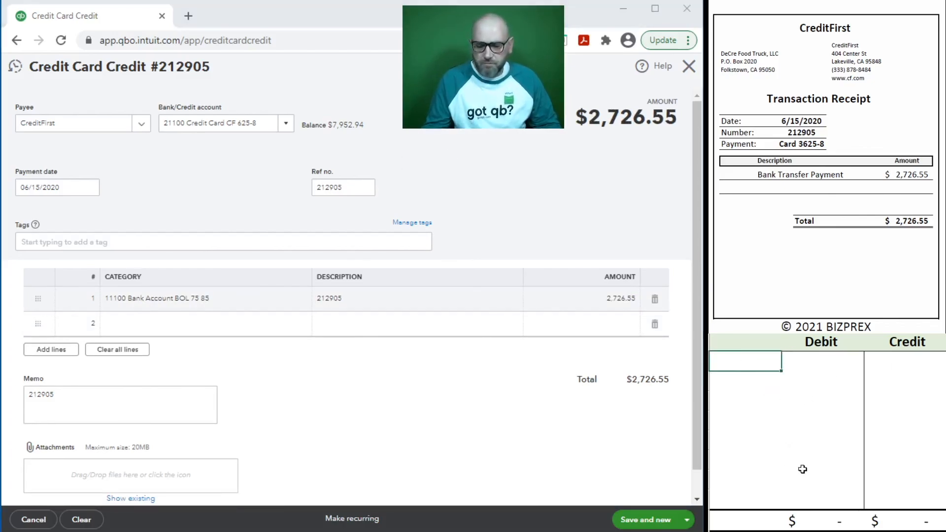
Step: Enter account 11100 with a 2,726.55 credit in the journal worksheet
{"action": "type", "text": "11100"}
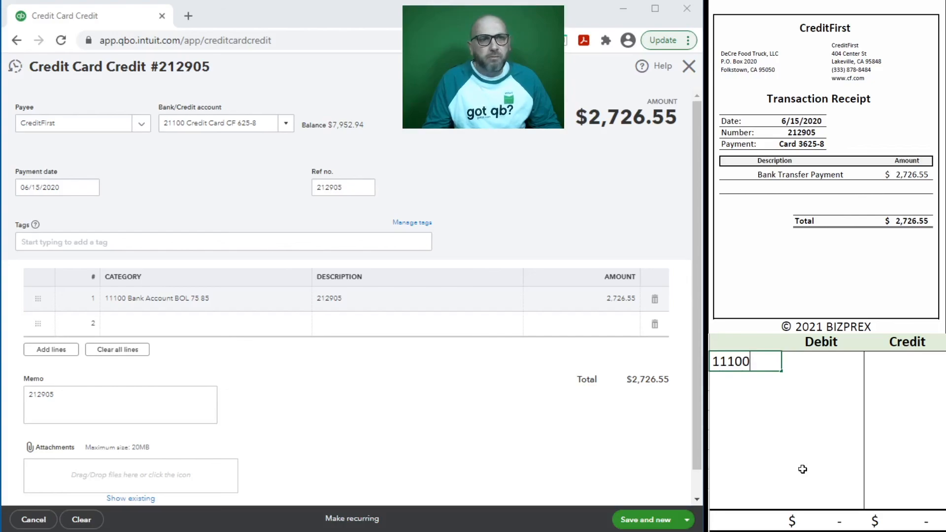
{"action": "key", "text": "Tab"}
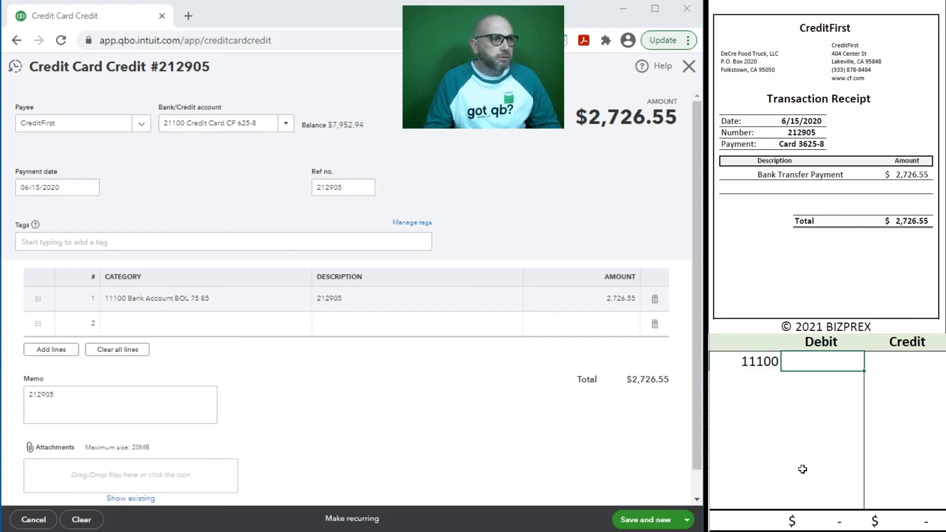
{"action": "key", "text": "Tab"}
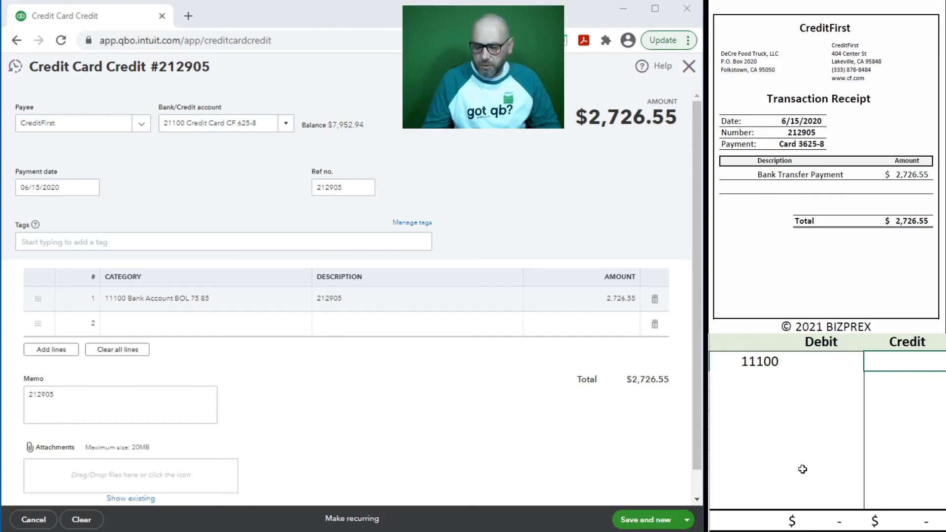
{"action": "type", "text": "2726.55"}
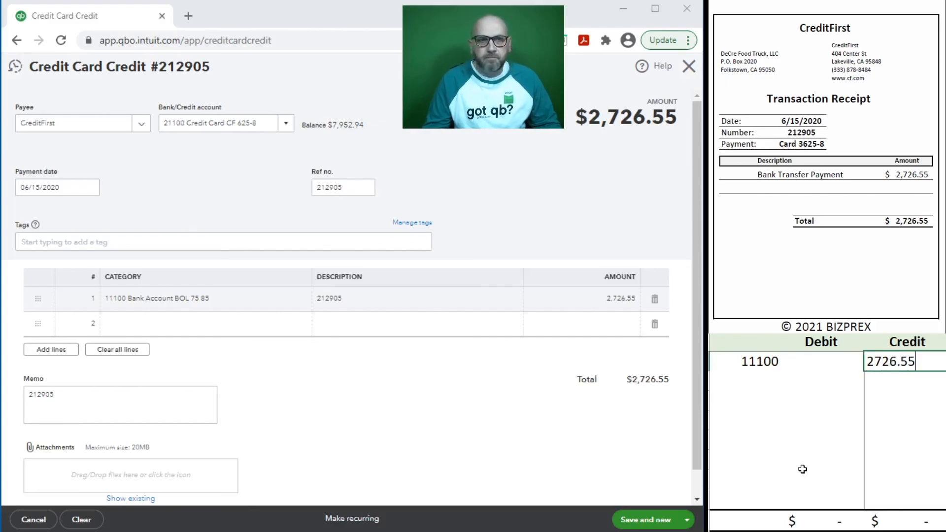
{"action": "key", "text": "Return"}
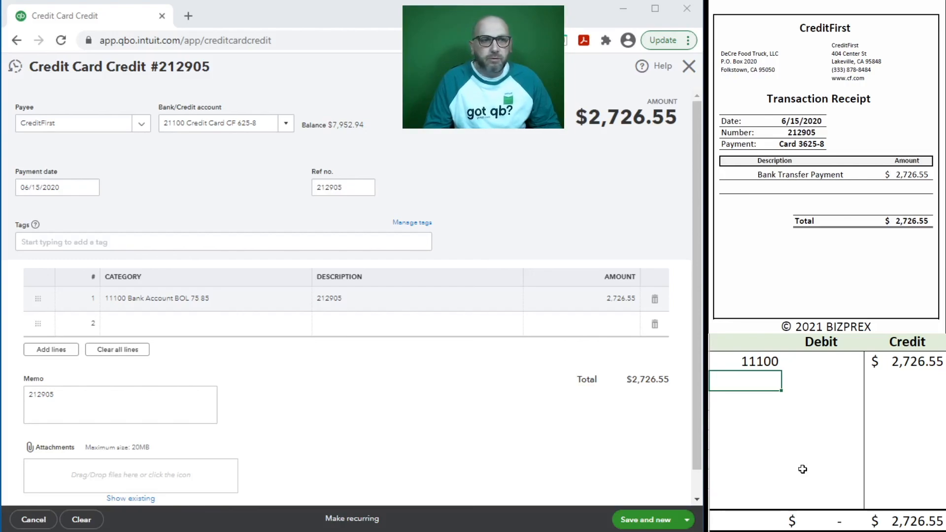
Step: Enter account 21100 with a 2,726.55 debit on the next row
{"action": "type", "text": "211"}
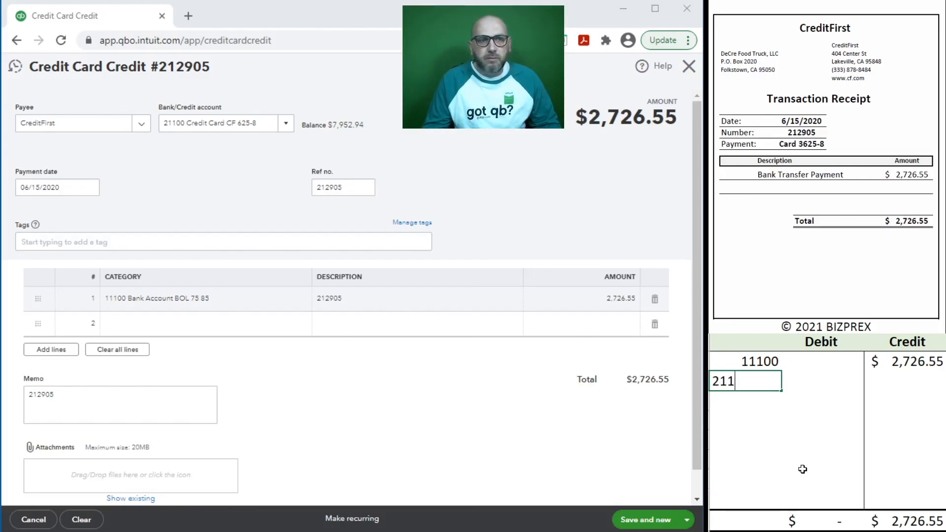
{"action": "type", "text": "00"}
{"action": "key", "text": "Tab"}
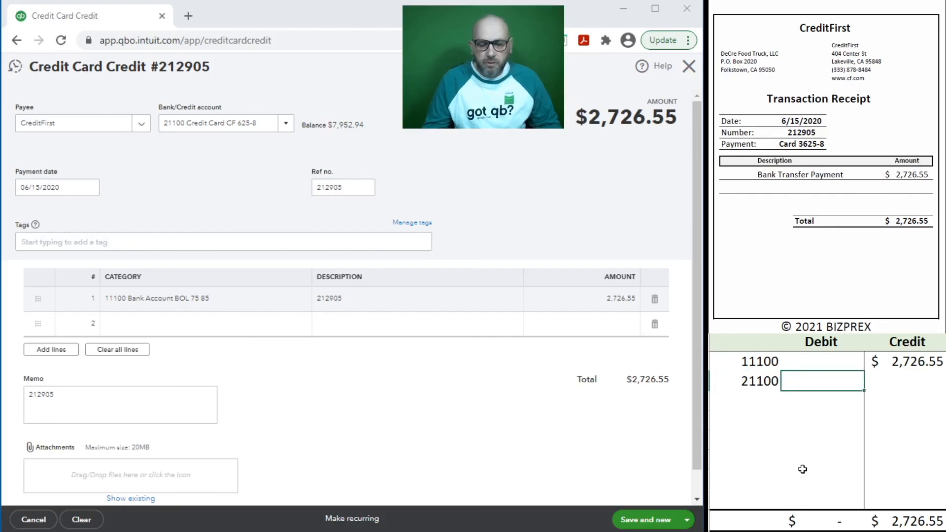
{"action": "type", "text": "2,726.55"}
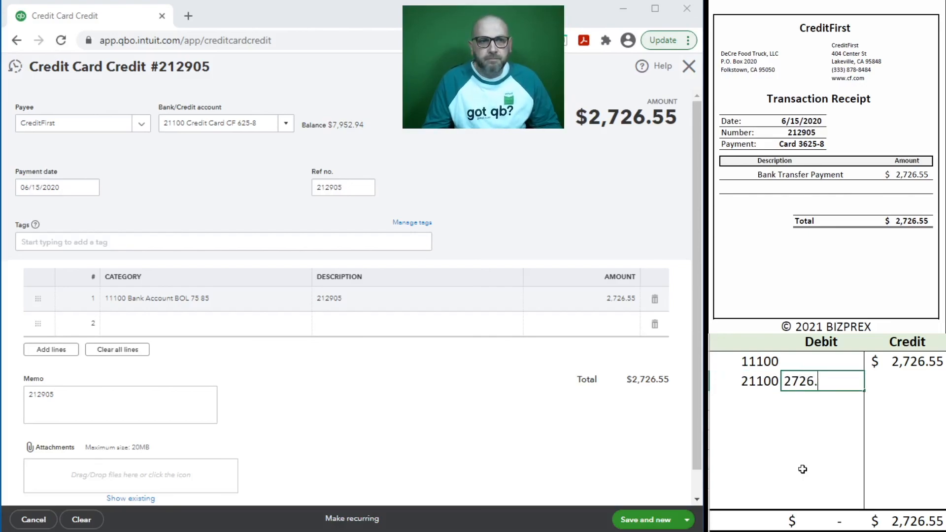
{"action": "key", "text": "Return"}
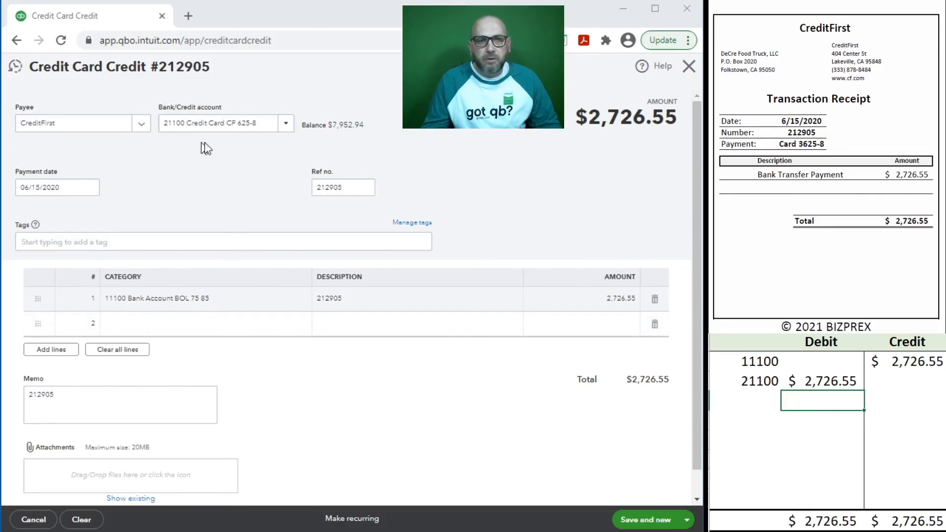
Step: Save credit 212905, close the blank form, and delete the worksheet's journal rows
{"action": "left_click", "coordinate": [636, 521]}
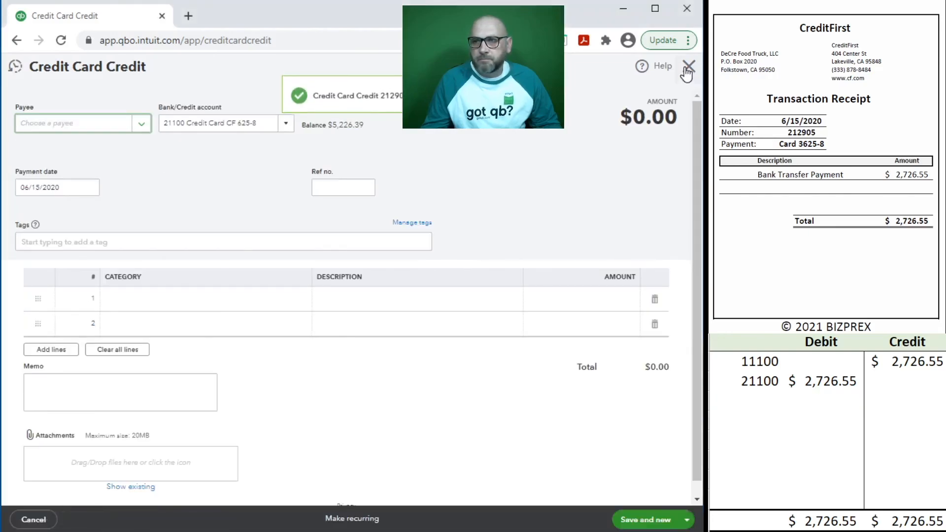
{"action": "left_click", "coordinate": [687, 68]}
{"action": "left_click", "coordinate": [840, 405]}
{"action": "left_click_drag", "start_coordinate": [887, 379], "coordinate": [734, 369]}
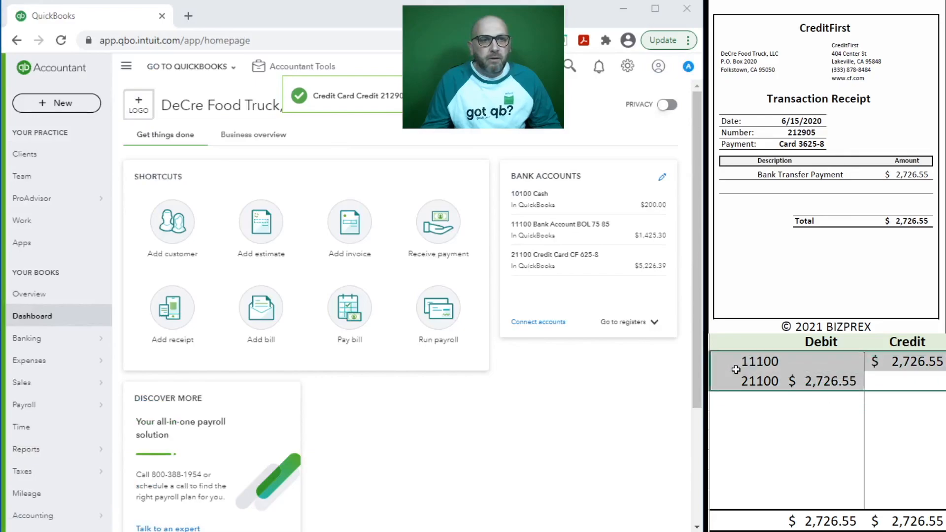
{"action": "key", "text": "Delete"}
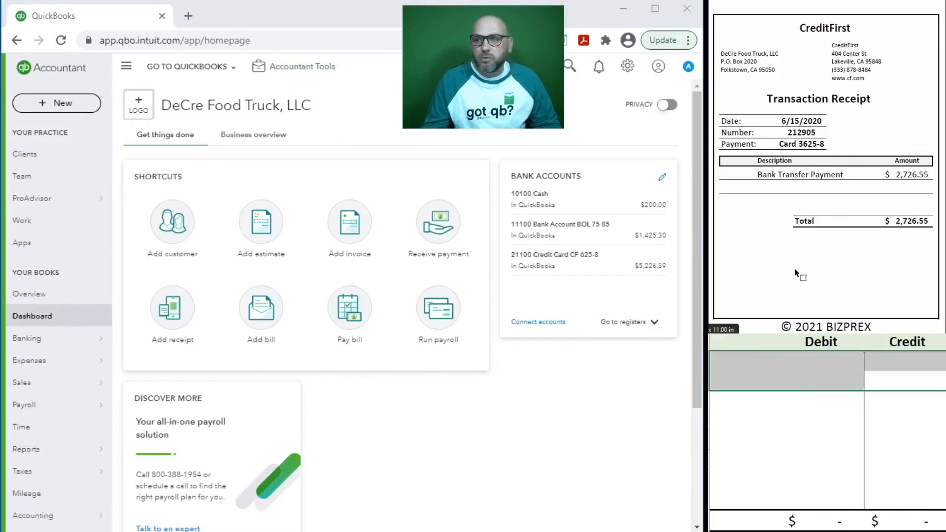